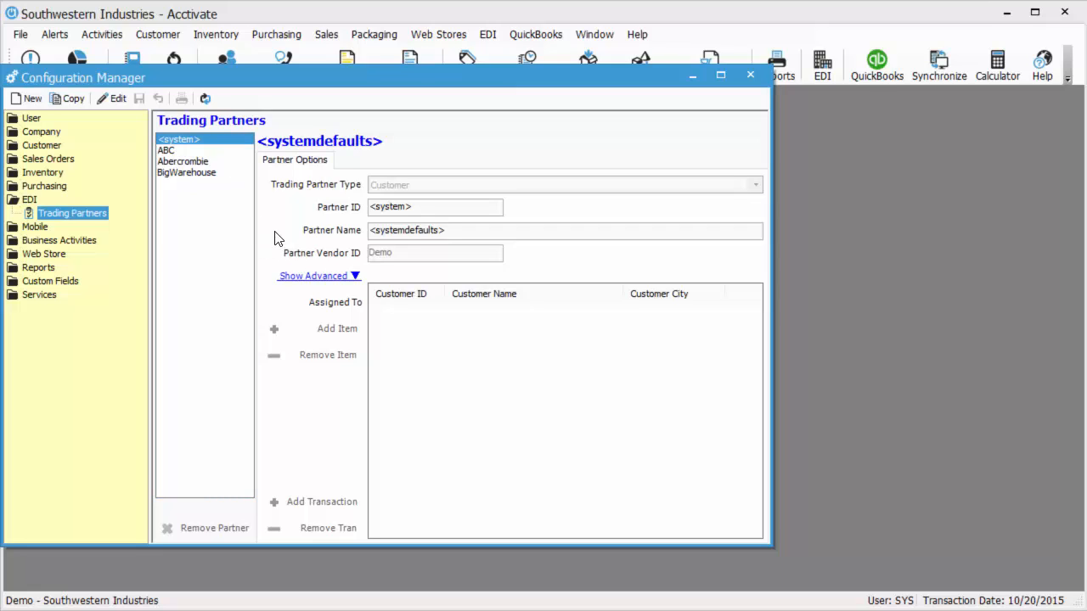
Open the system defaults trading partner for editing and examine its partner type, logging level, usage and incoming mailbox settings
left_click(119, 96)
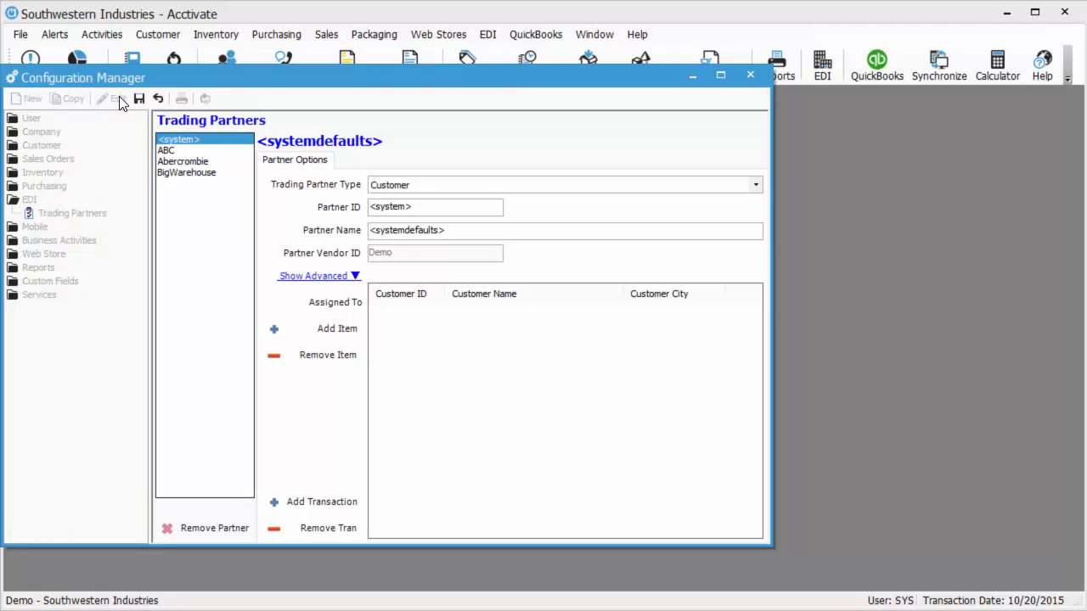
left_click(756, 185)
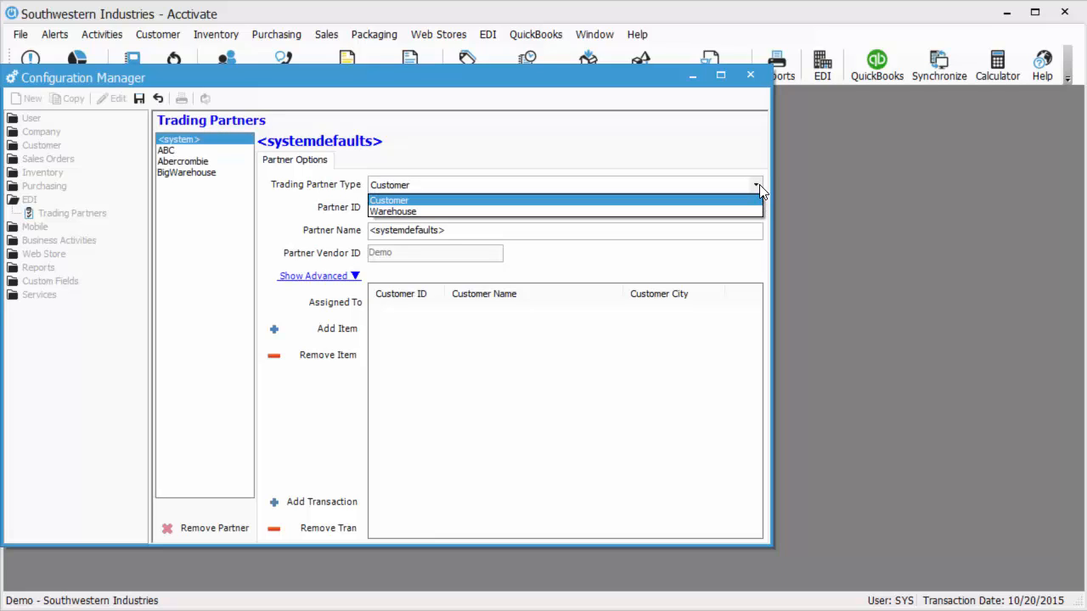
left_click(758, 187)
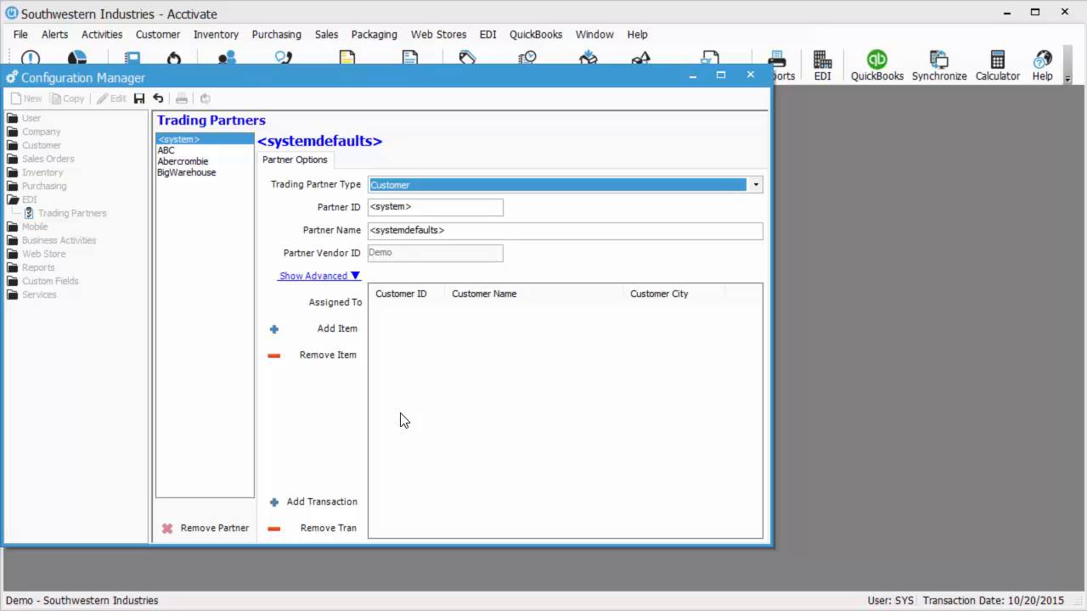
left_click(355, 277)
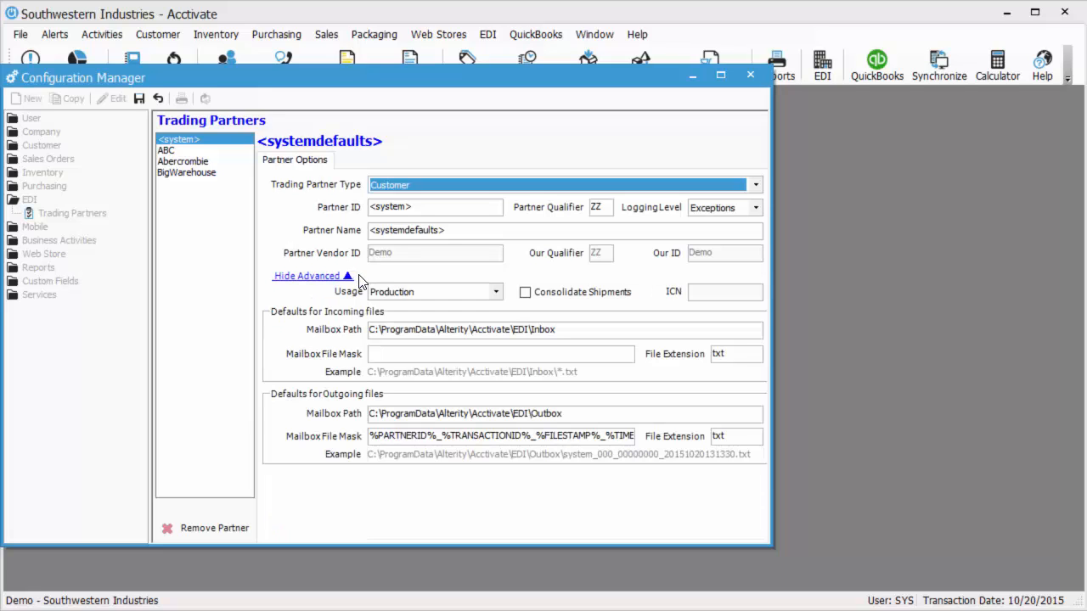
left_click(756, 208)
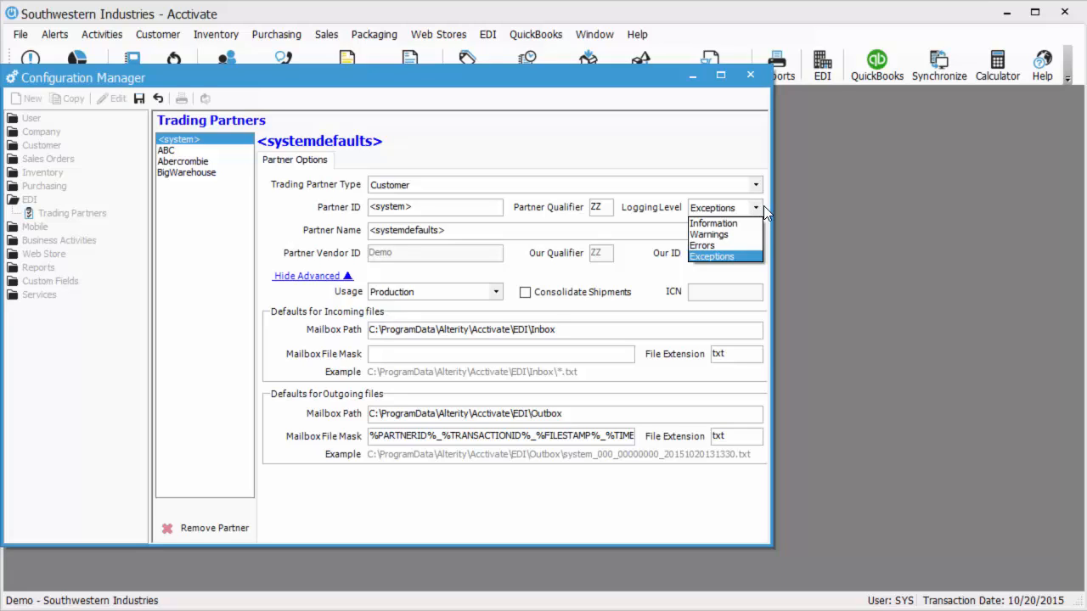
left_click(764, 209)
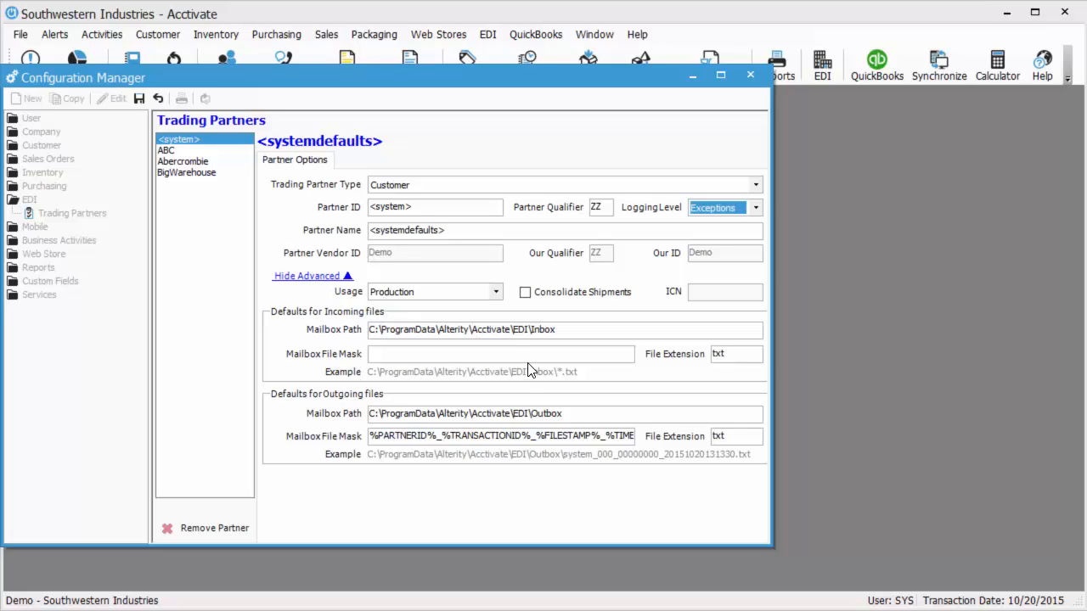
left_click(498, 293)
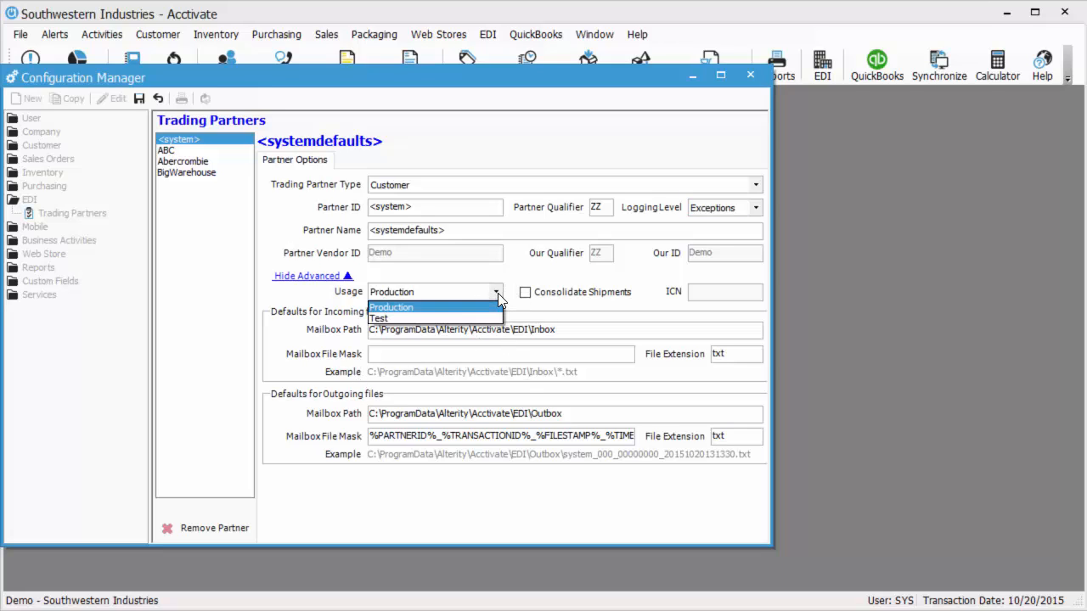
left_click(498, 293)
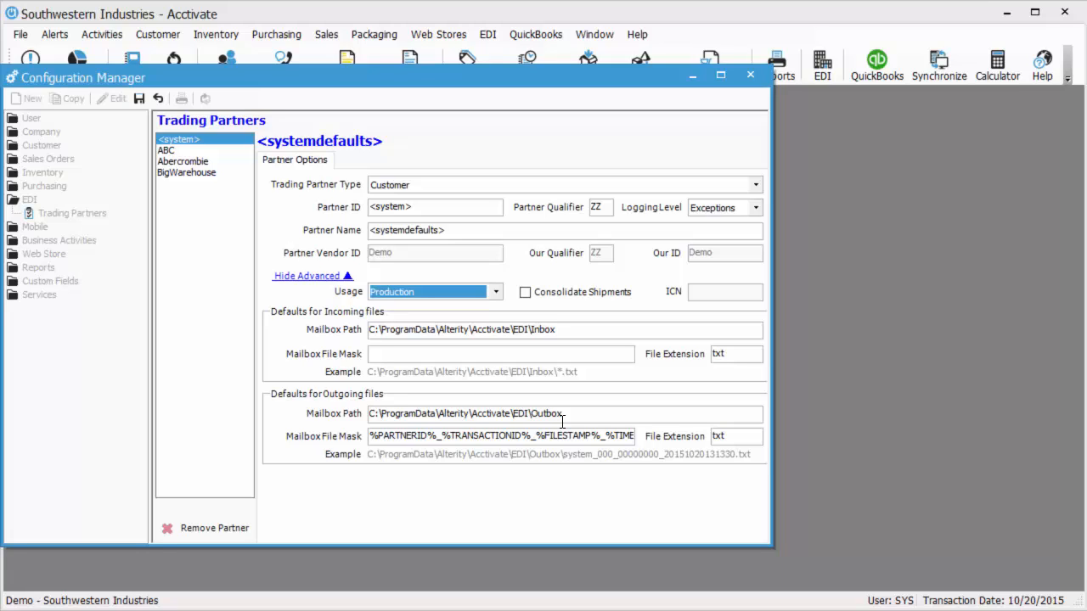
left_click(565, 331)
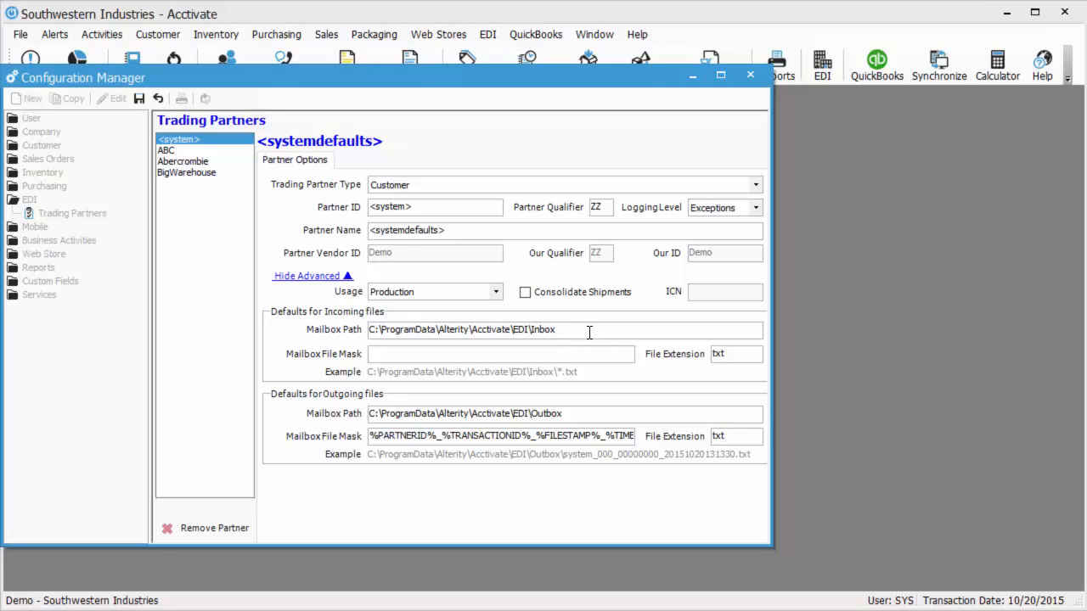
right_click(445, 354)
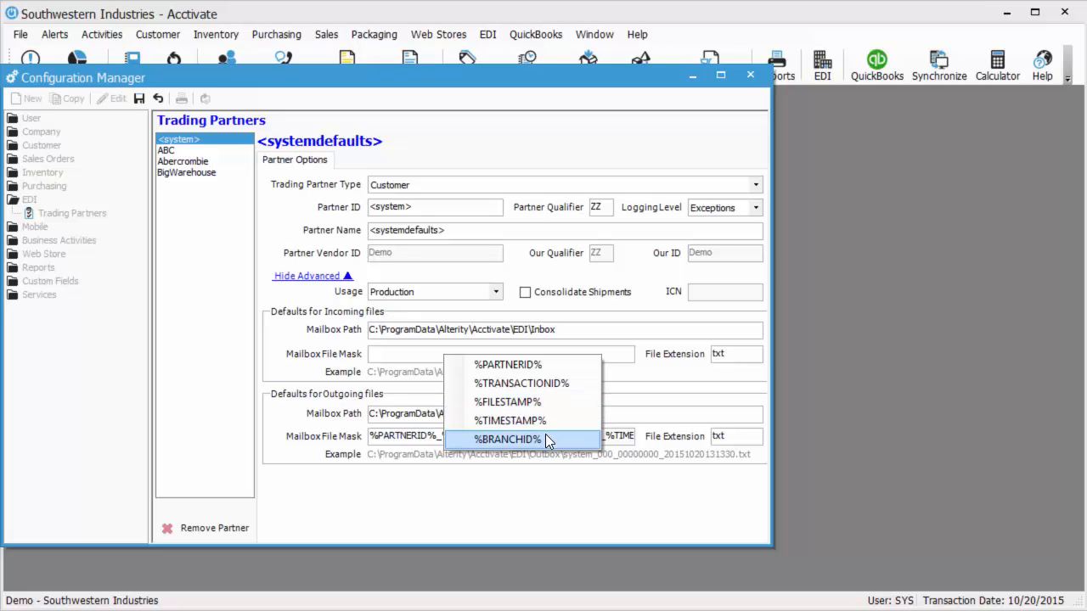
left_click(540, 367)
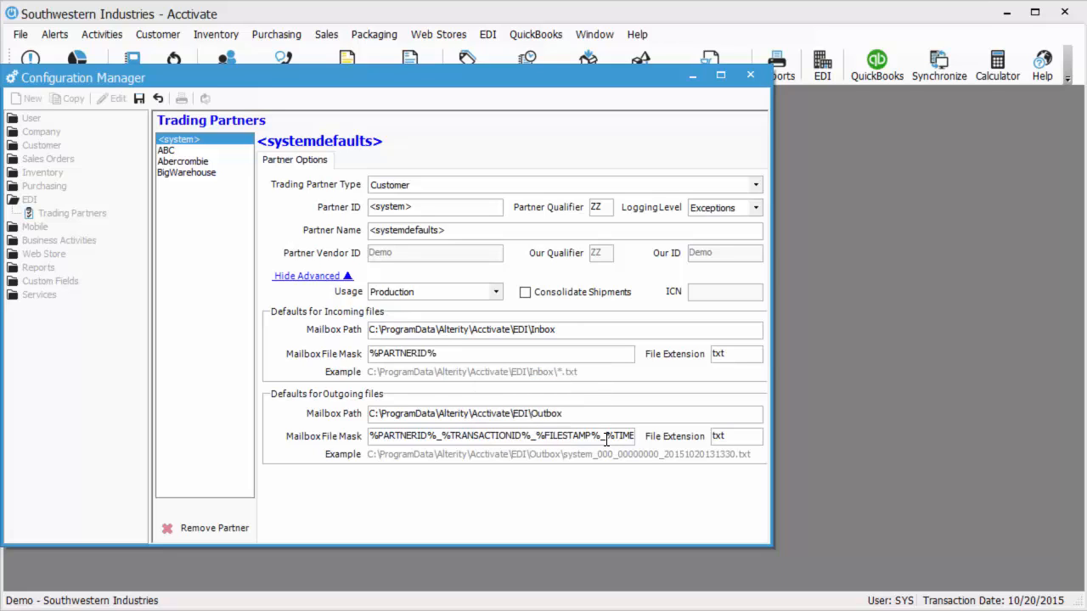
type("_")
right_click(462, 357)
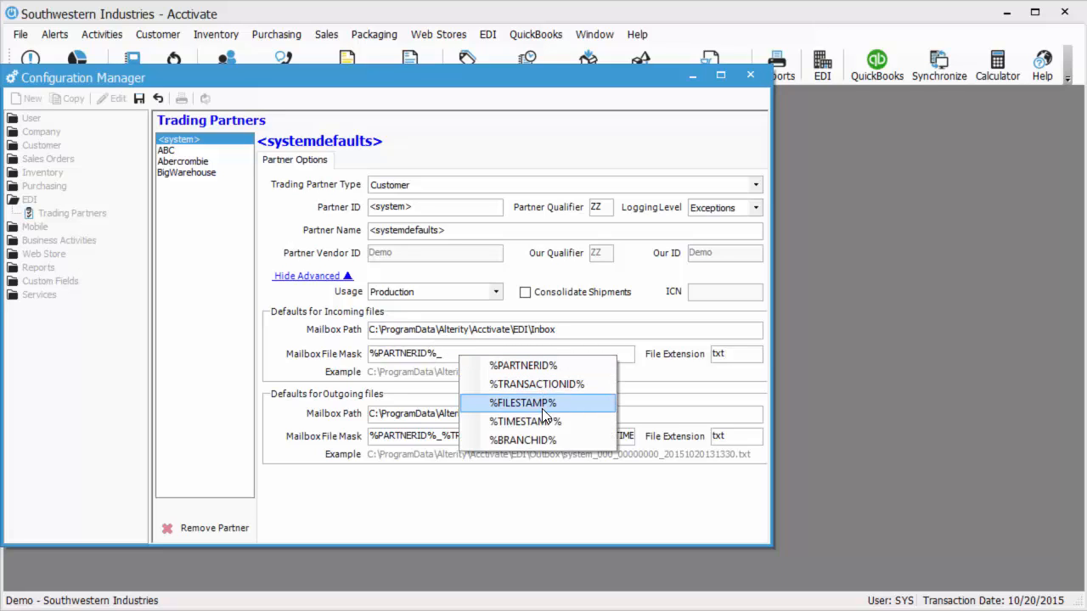
left_click(449, 357)
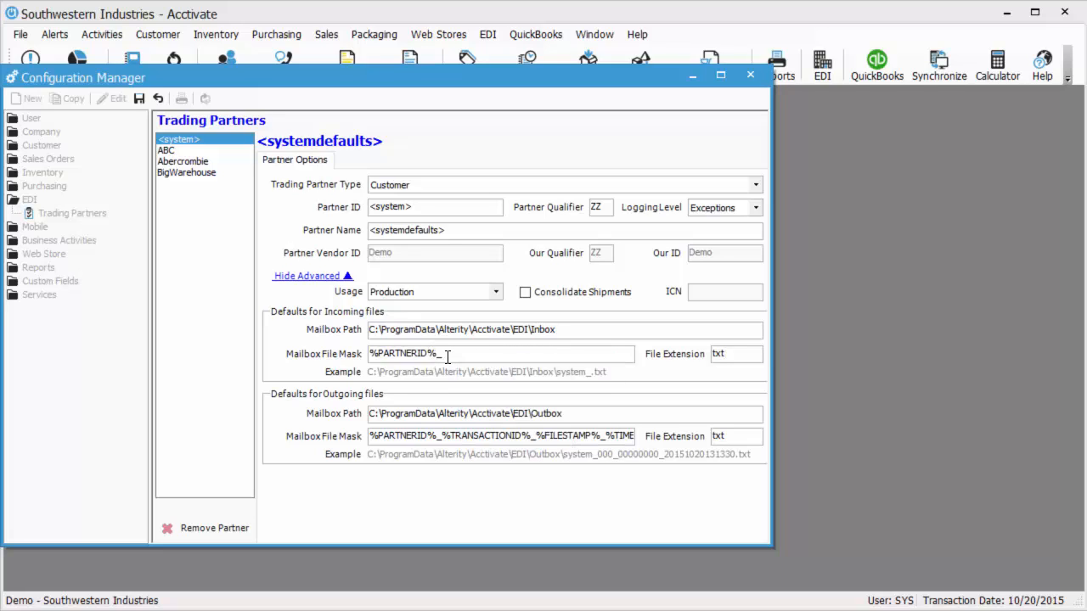
left_click_drag(437, 355, 329, 358)
key("Delete")
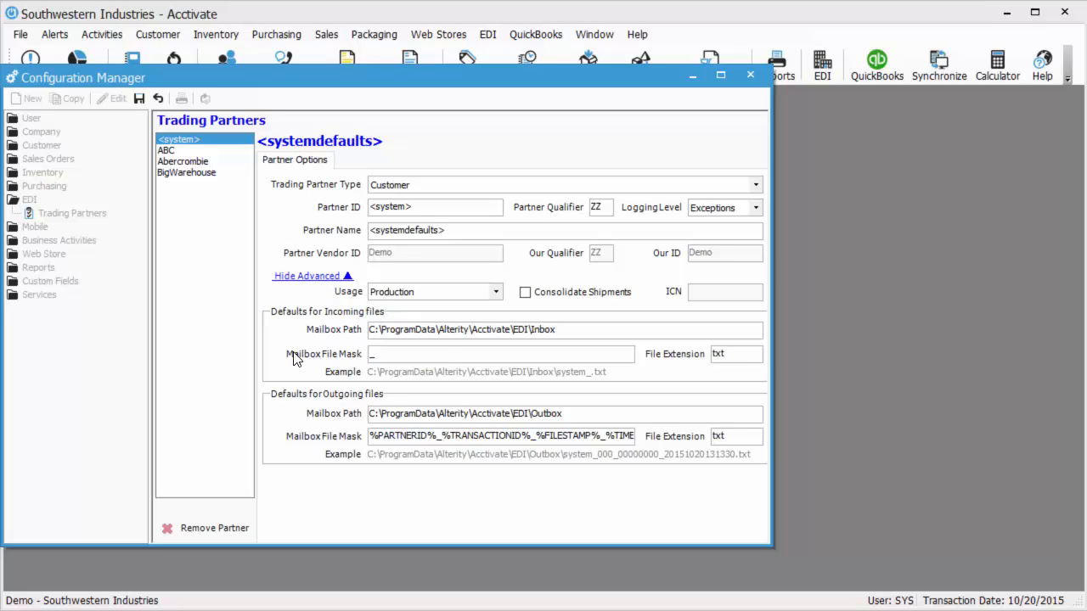
Collapse the advanced settings and save the system defaults trading partner
left_click(752, 354)
left_click(424, 354)
left_click(328, 277)
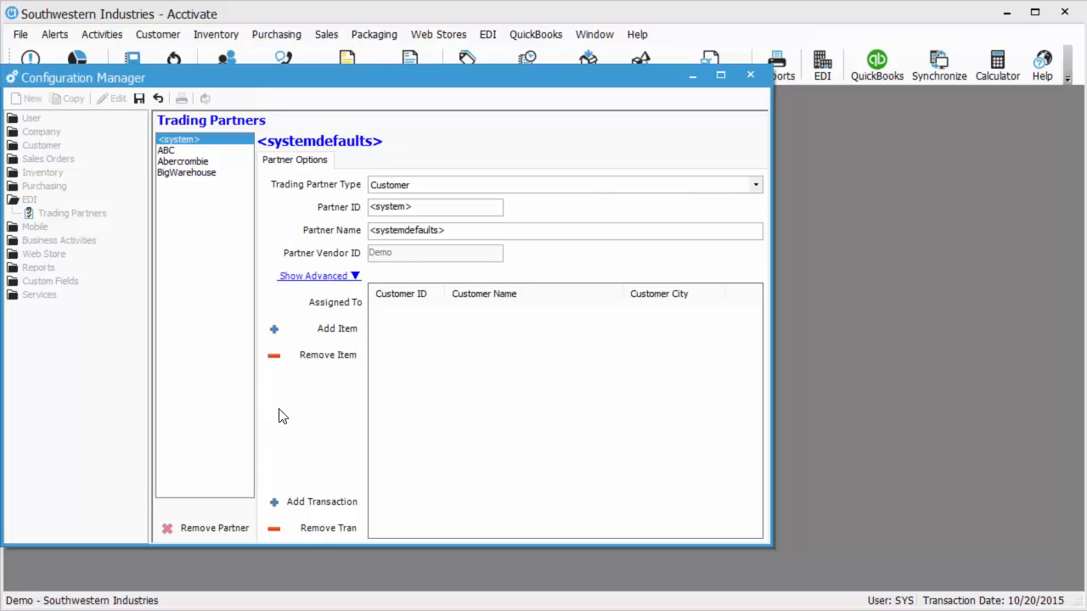
left_click(142, 98)
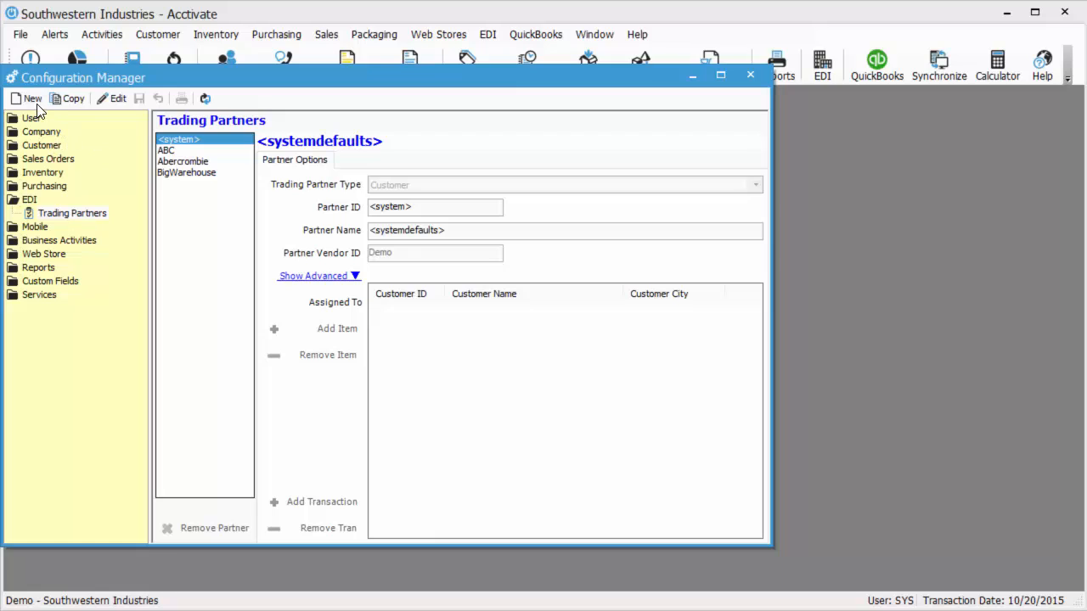
Create a new trading partner, keeping Customer as its trading partner type
left_click(33, 100)
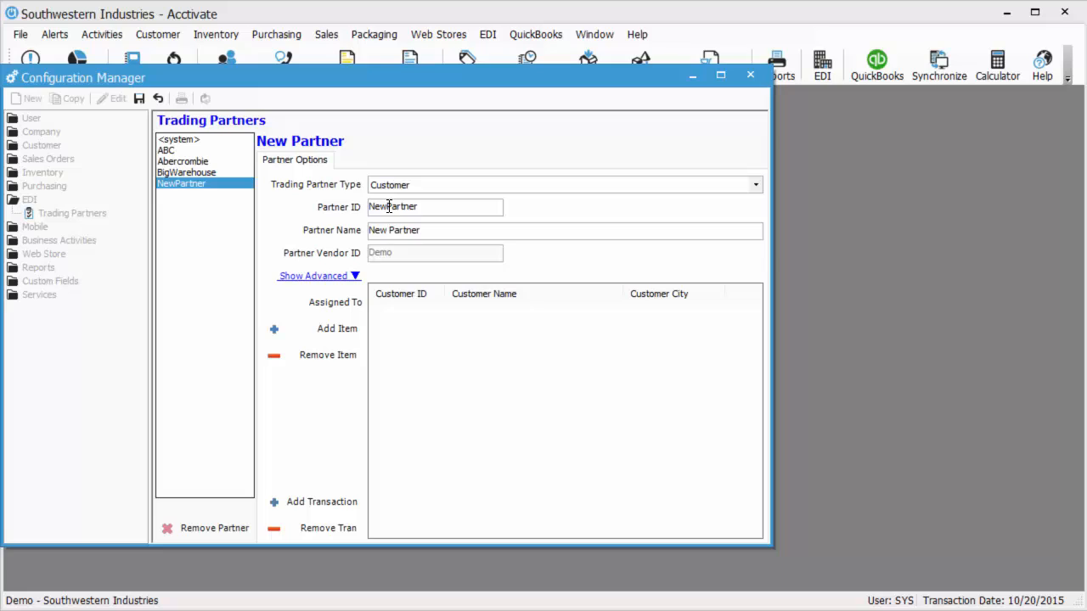
left_click(456, 214)
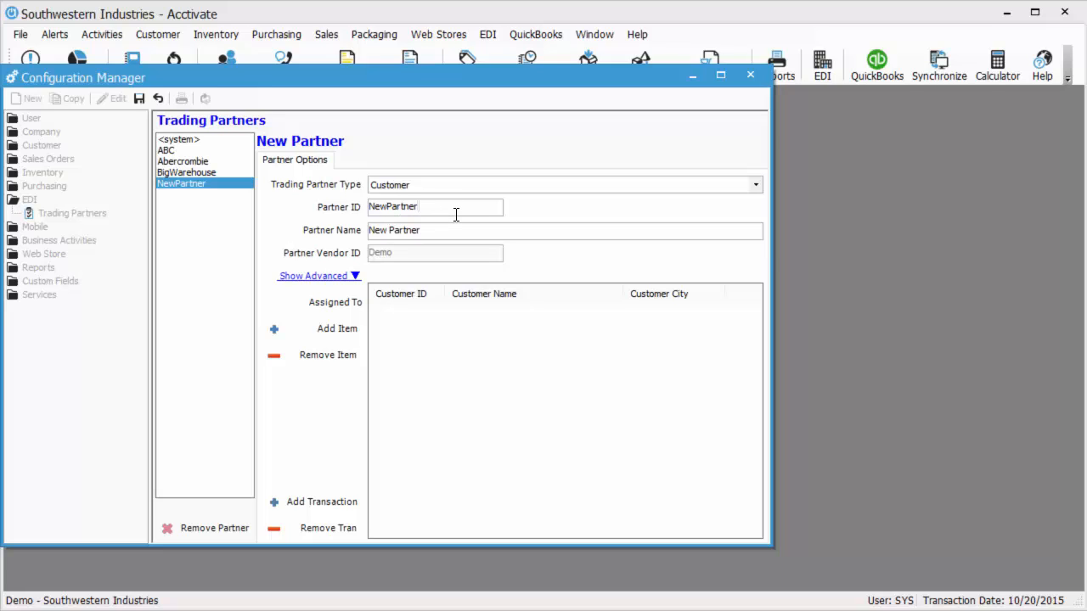
left_click(756, 186)
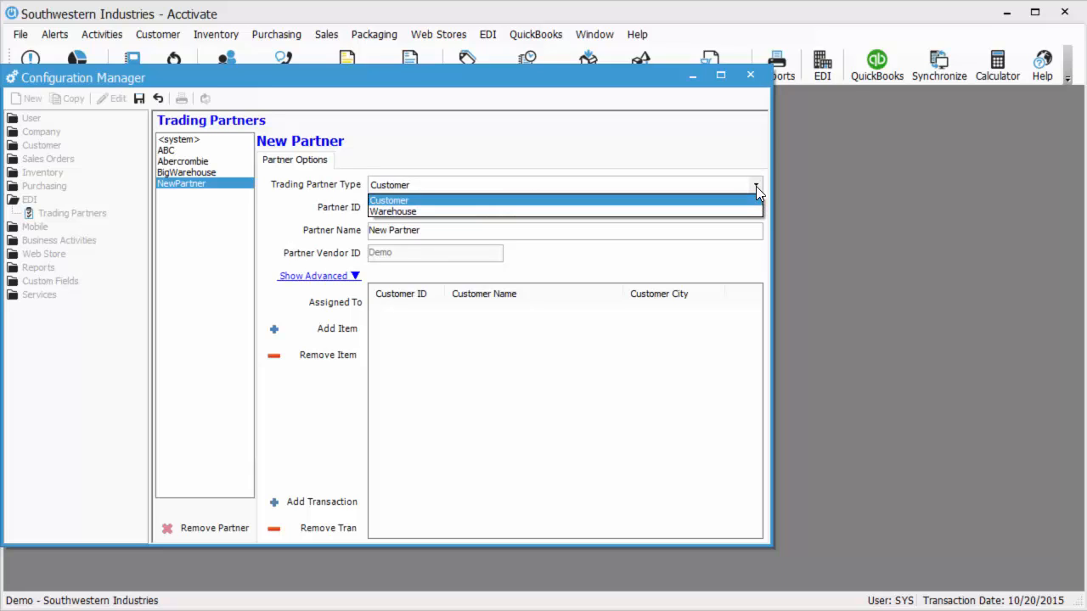
left_click(756, 186)
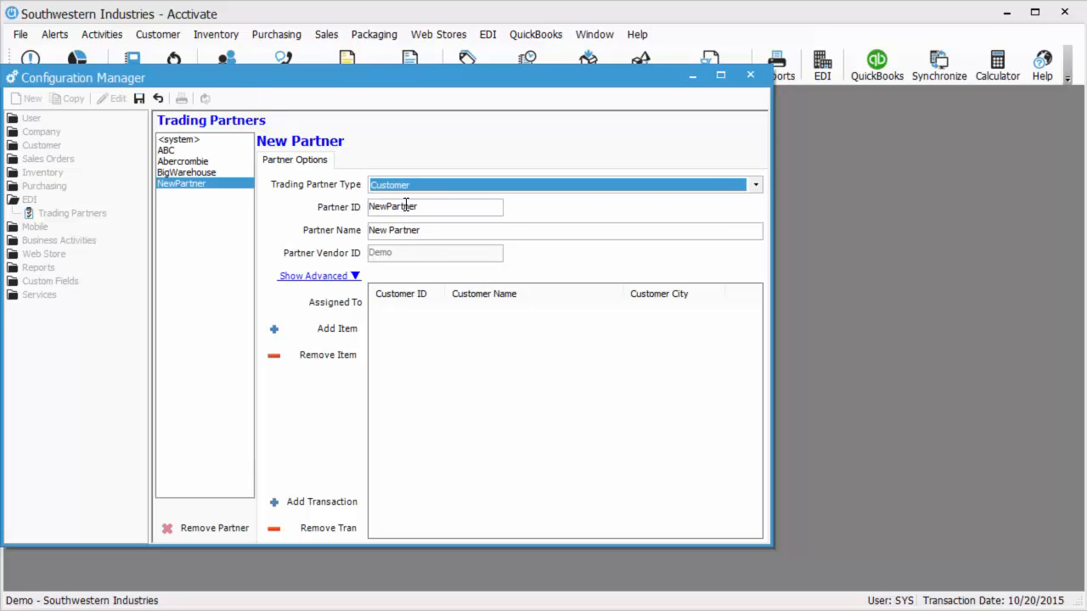
Add the Customer Purchase Order, Customer Invoice and Customer Advance Ship Notice transactions to the new partner
left_click(315, 505)
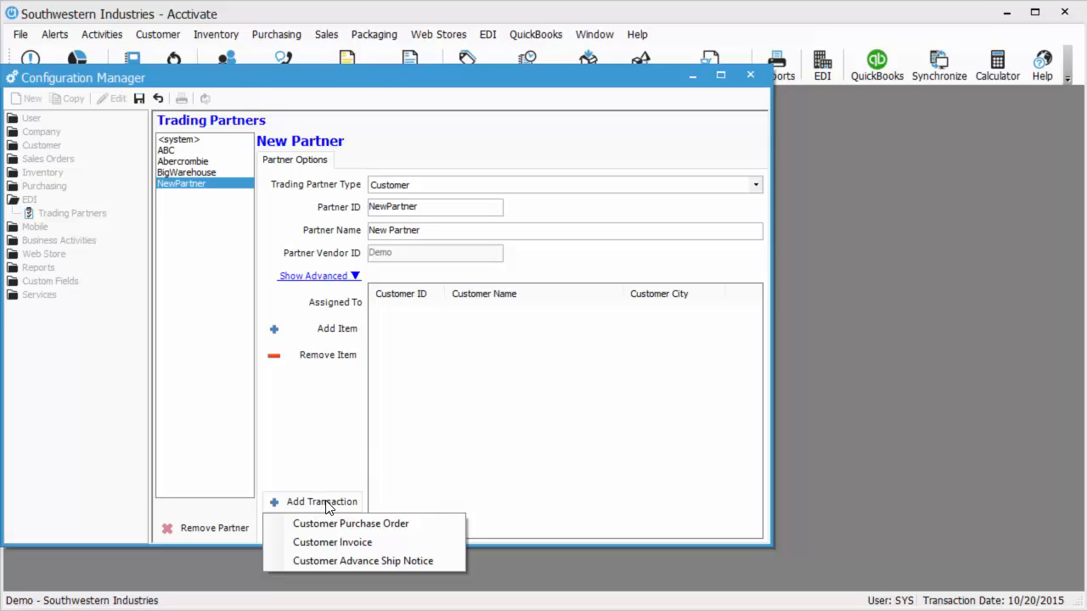
left_click(344, 524)
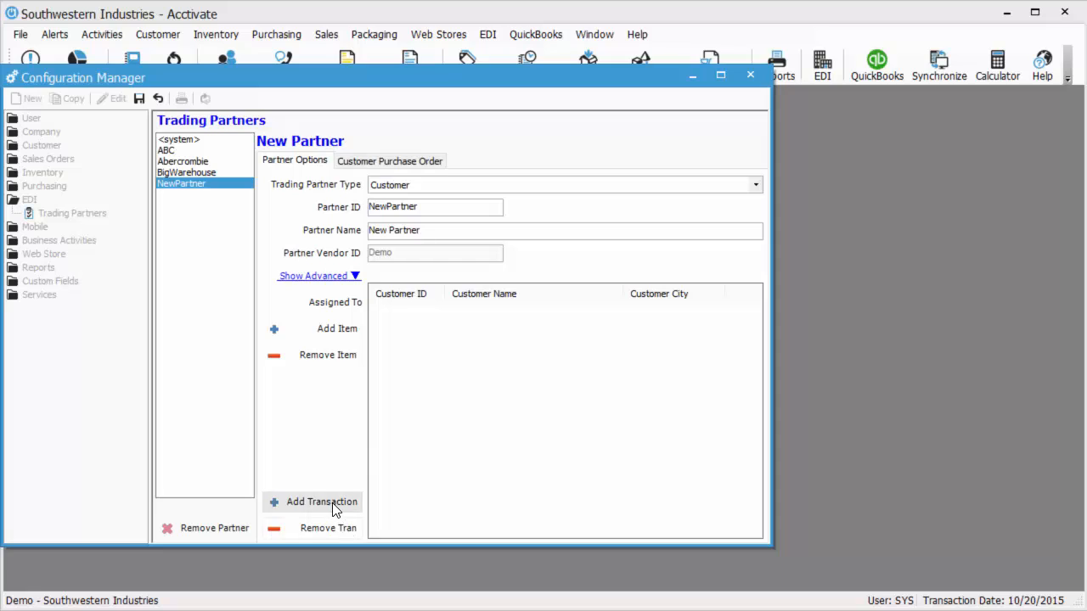
left_click(310, 502)
left_click(337, 522)
left_click(323, 502)
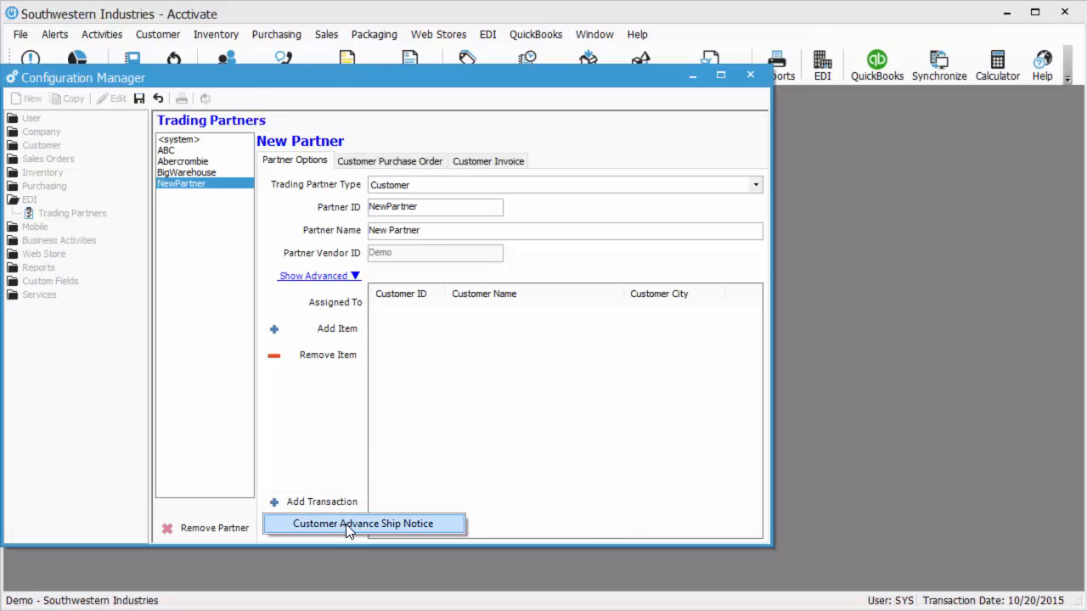
left_click(345, 524)
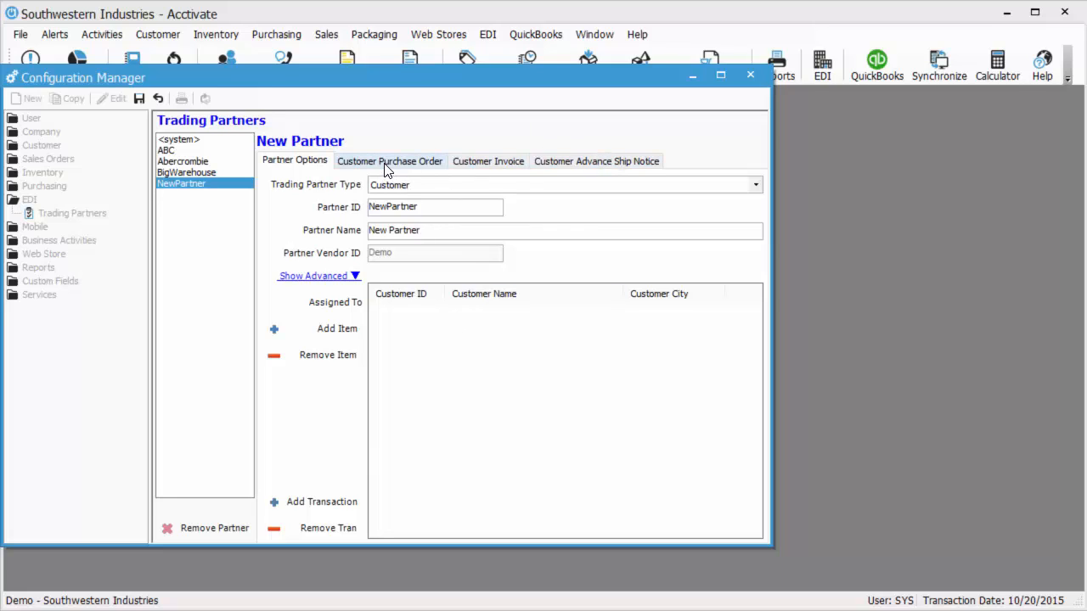
Set the new partner's ID to Bristol and its name to Bristol Hotel
left_click_drag(413, 210, 337, 215)
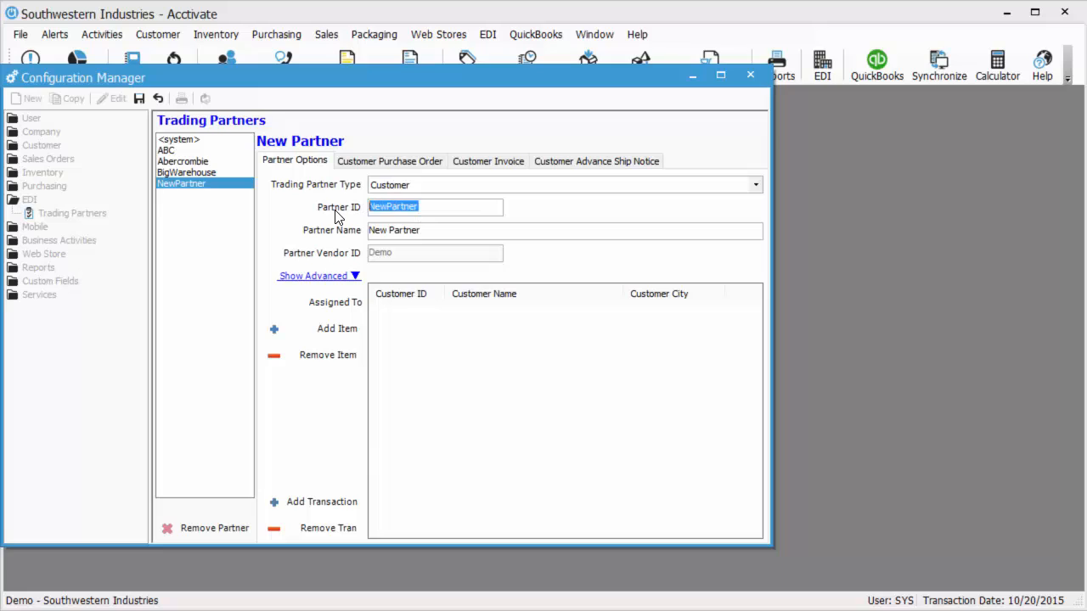
type("Bristol")
key("Tab")
type("Bristol ")
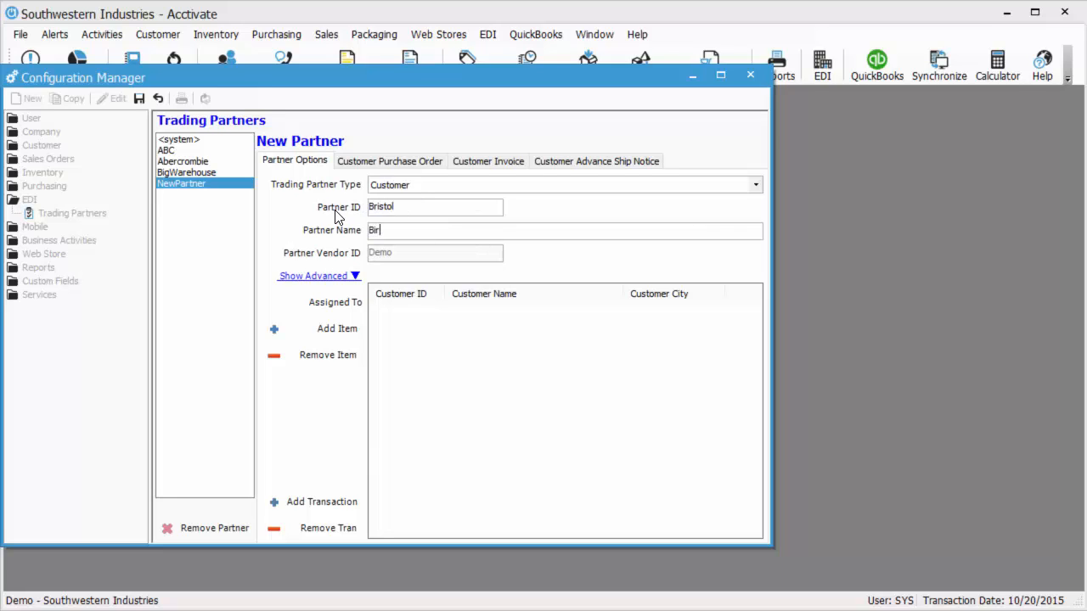
type("Hotel")
Show the new partner's advanced settings and examine the available choices for PackagingOption
left_click(344, 280)
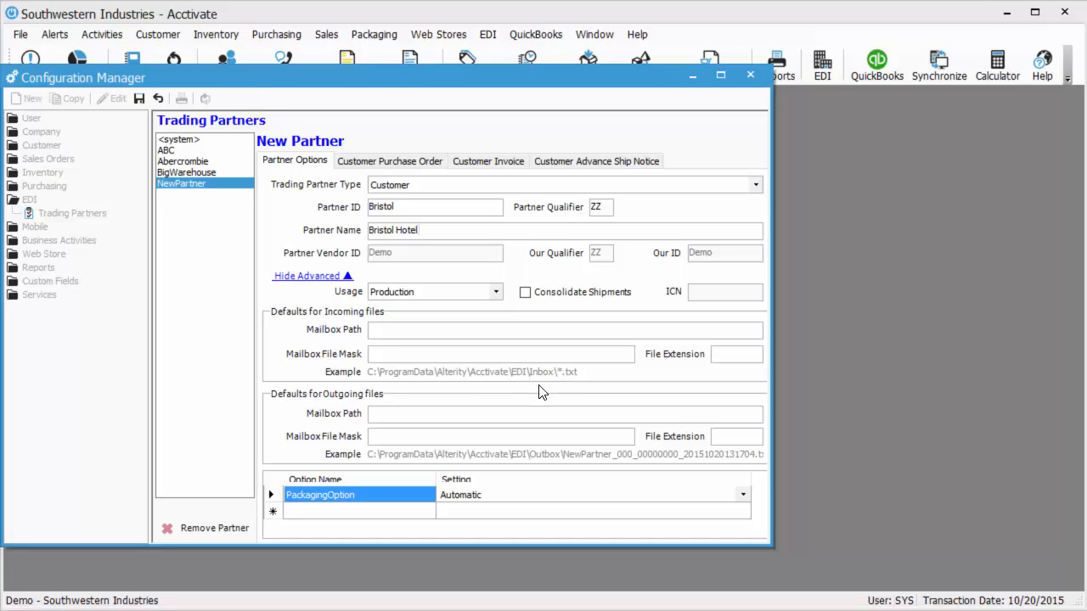
left_click(419, 330)
left_click(406, 497)
key("Delete")
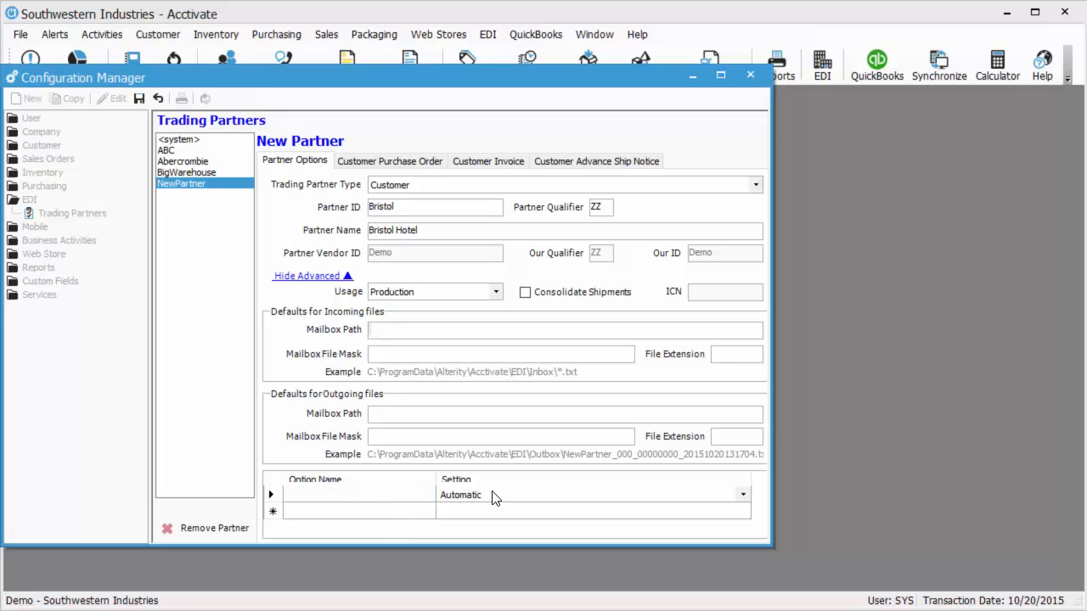
left_click(497, 497)
left_click(743, 496)
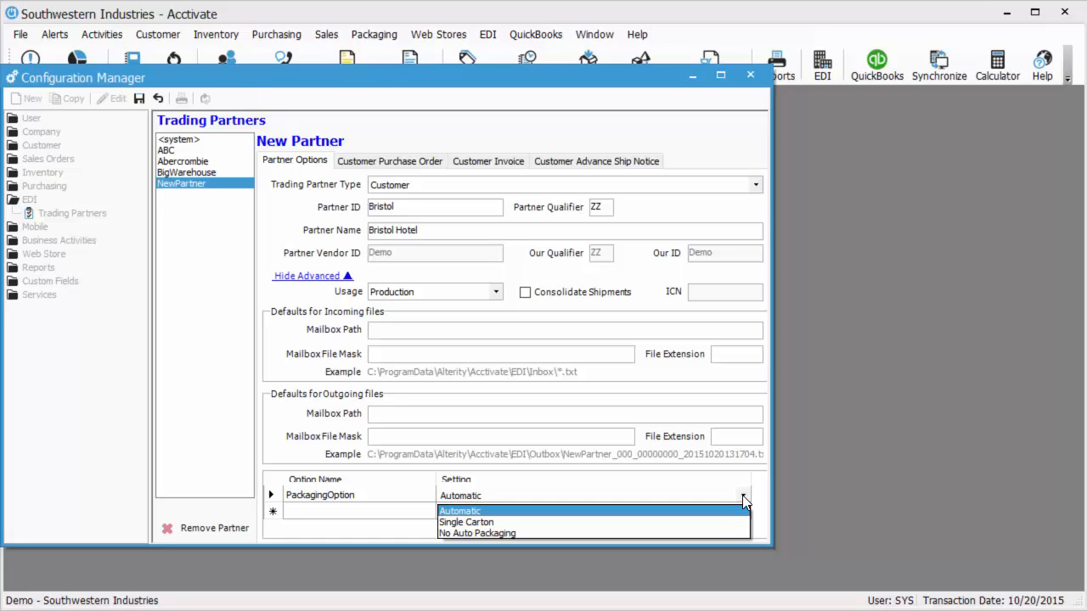
left_click(743, 501)
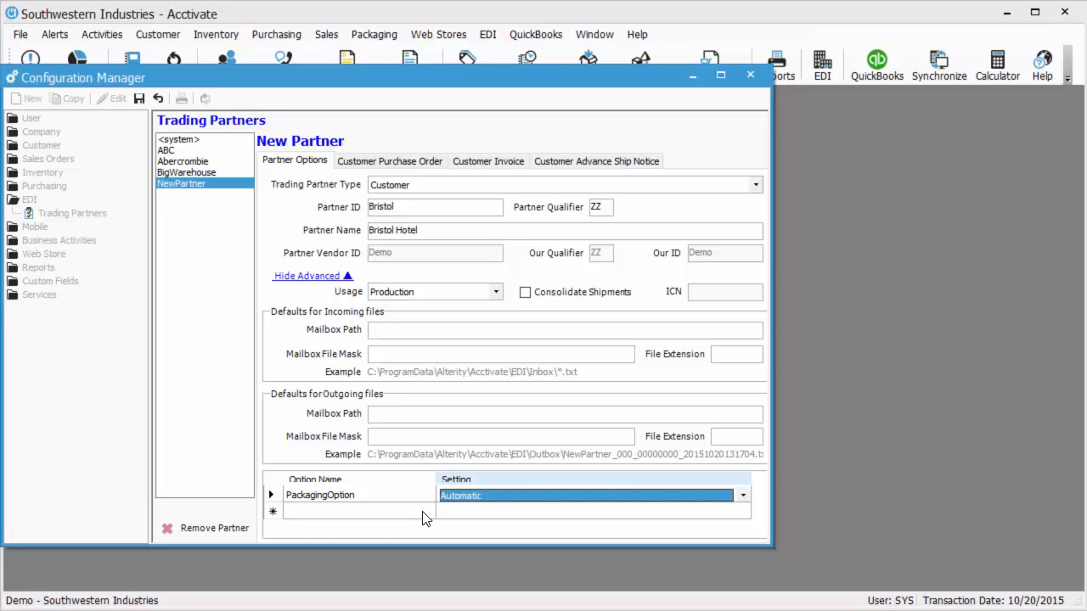
Add a DefaultCarrier option to the partner's option list with the setting Airborne - Airborne Express
left_click(382, 515)
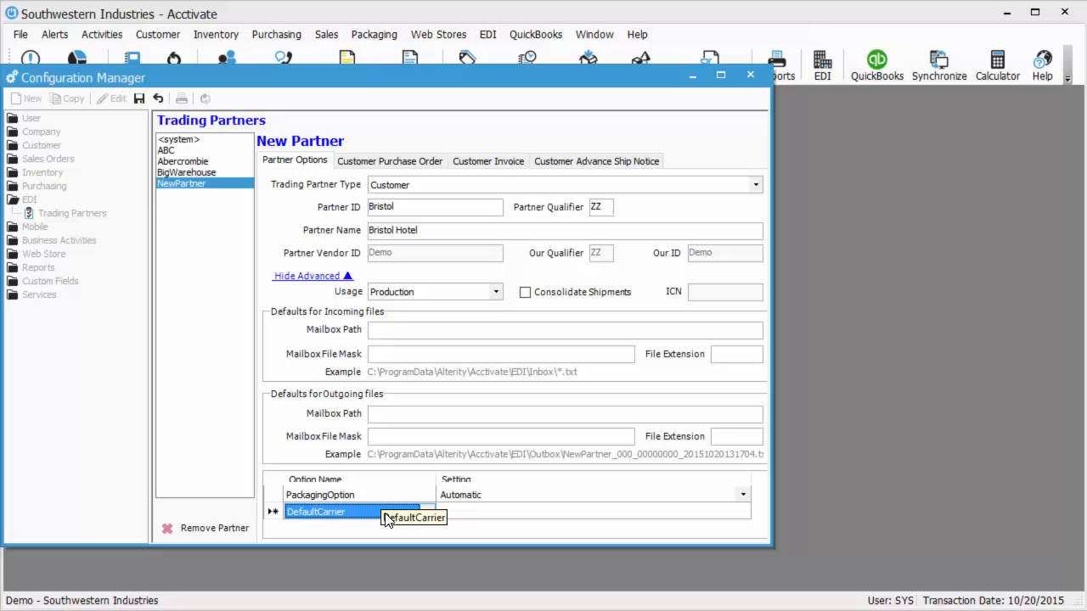
left_click(427, 512)
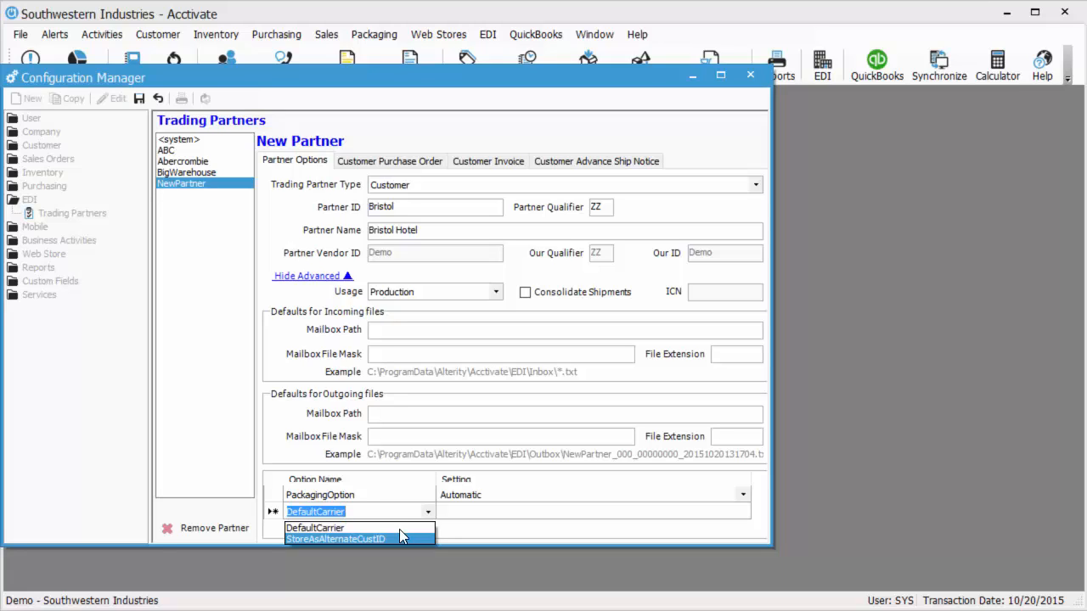
left_click(376, 511)
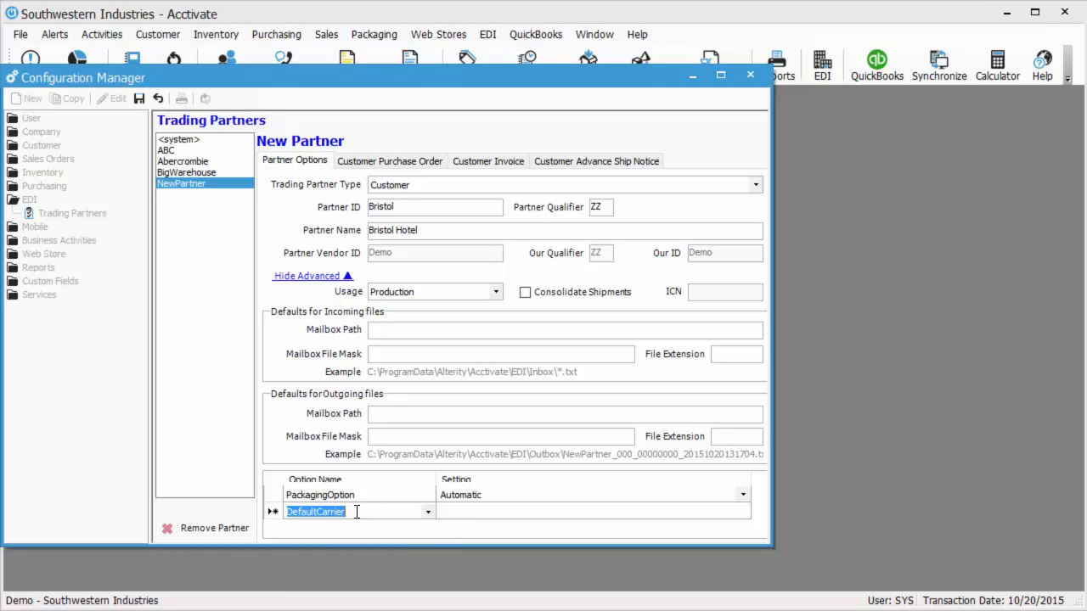
left_click(357, 512)
left_click(427, 513)
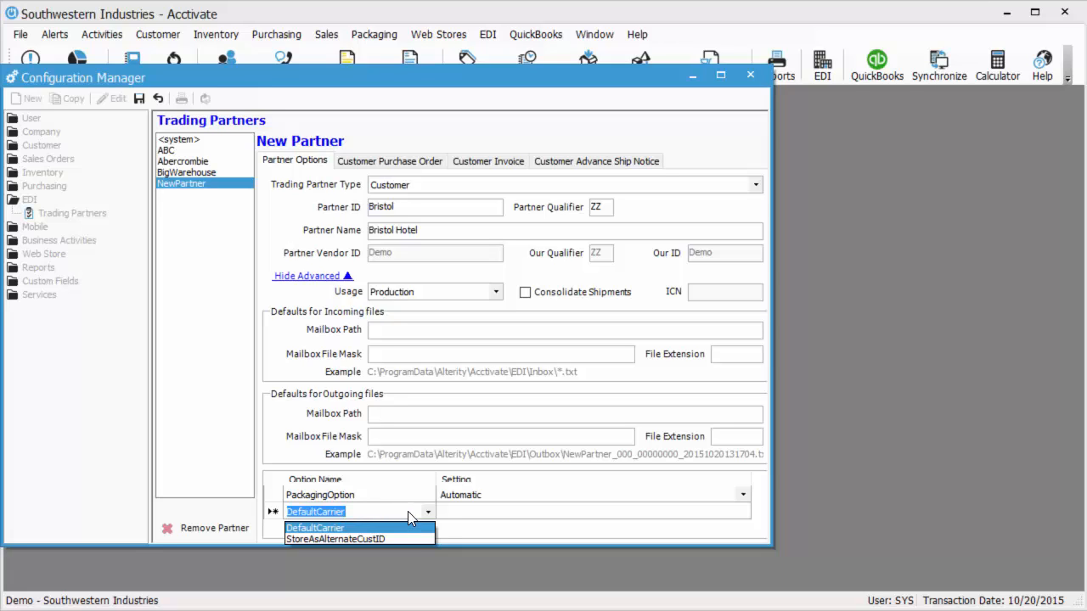
left_click(407, 511)
left_click(489, 511)
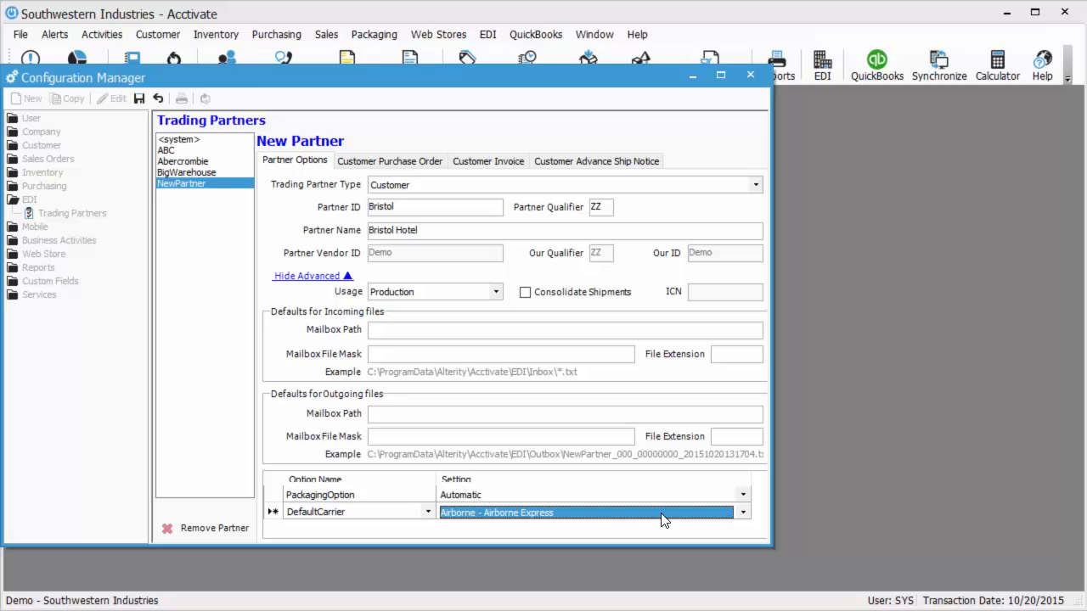
Set the new partner's DefaultCarrier option to UPS - United Parcel Service and hide the advanced settings
left_click(743, 516)
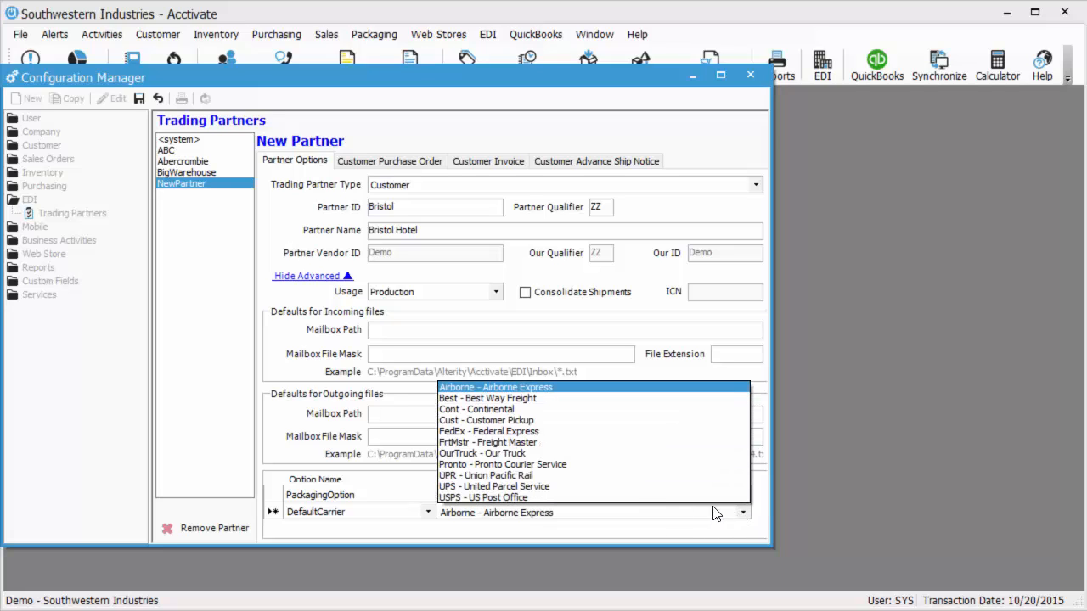
left_click(616, 487)
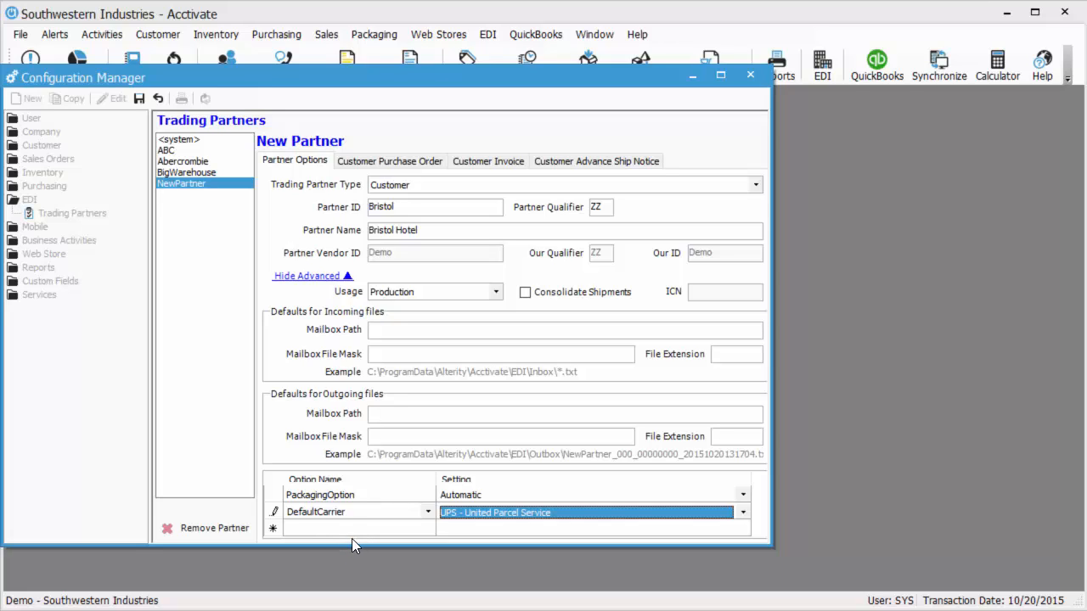
left_click(314, 277)
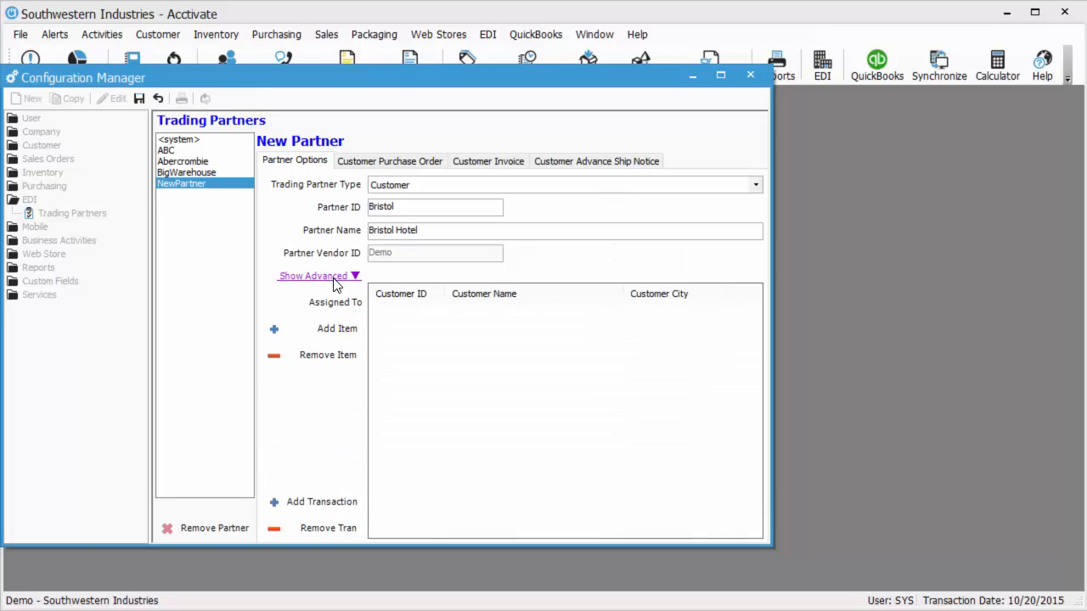
Try to add a customer assignment to the unsaved partner, then save the new Bristol Hotel partner
left_click(329, 336)
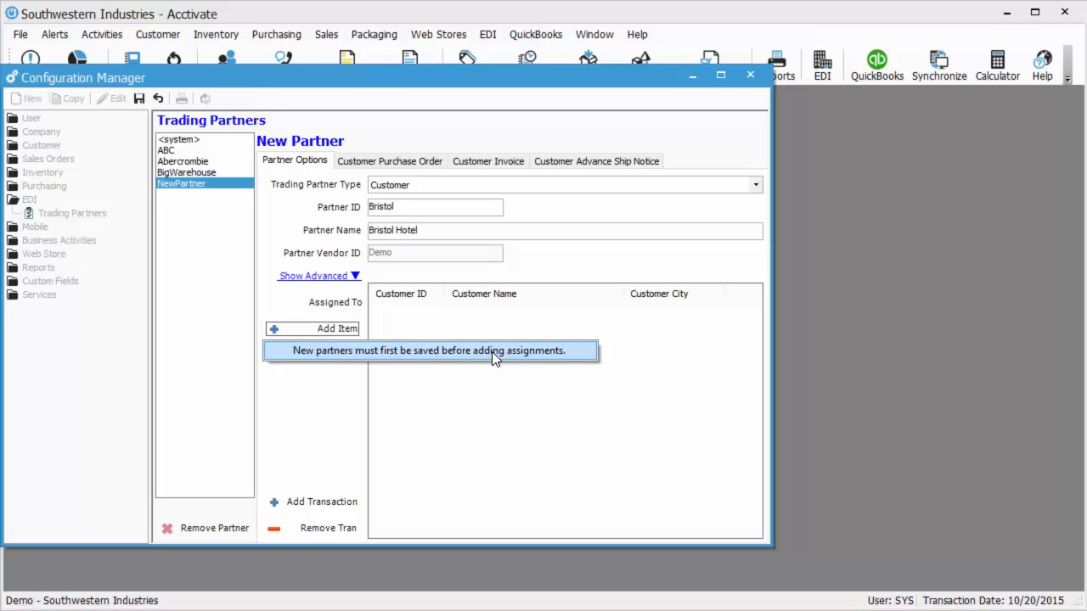
left_click(296, 438)
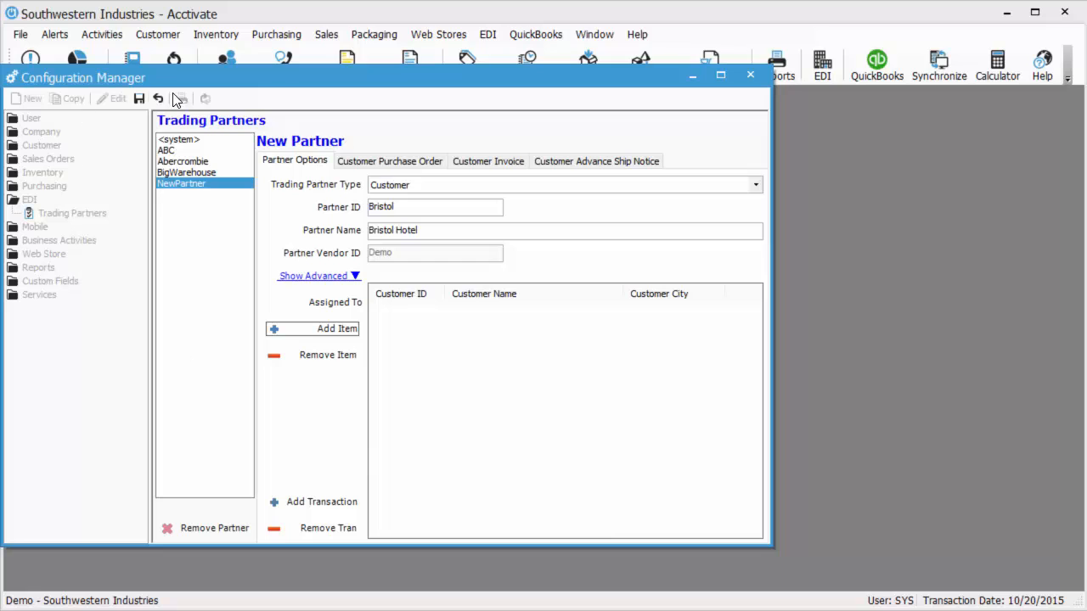
left_click(138, 98)
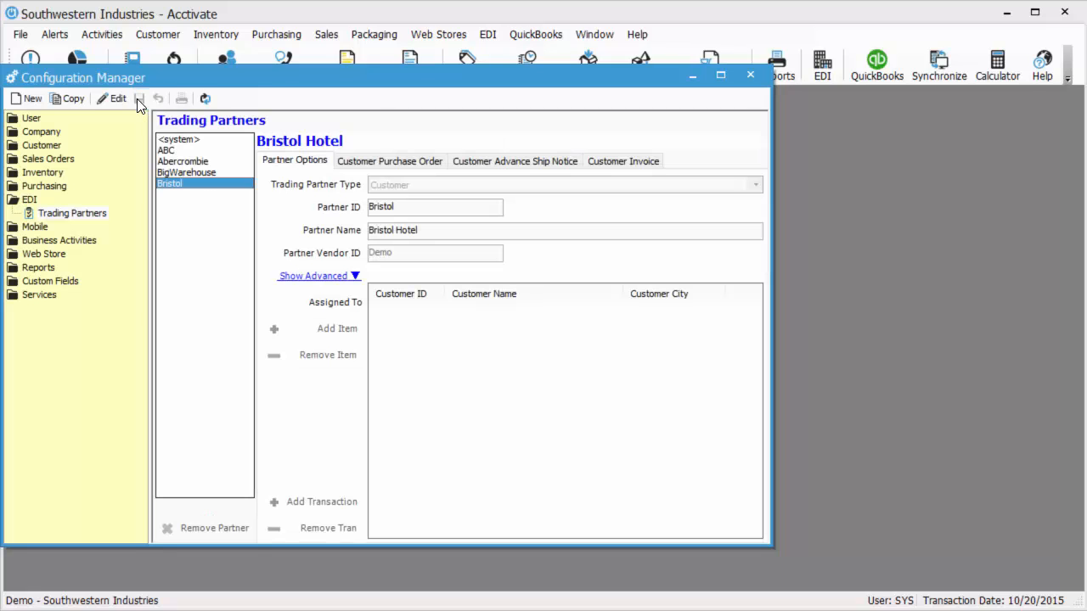
Edit the saved Bristol Hotel partner and assign the Bristol customer to it, accepting the immediate update
left_click(124, 101)
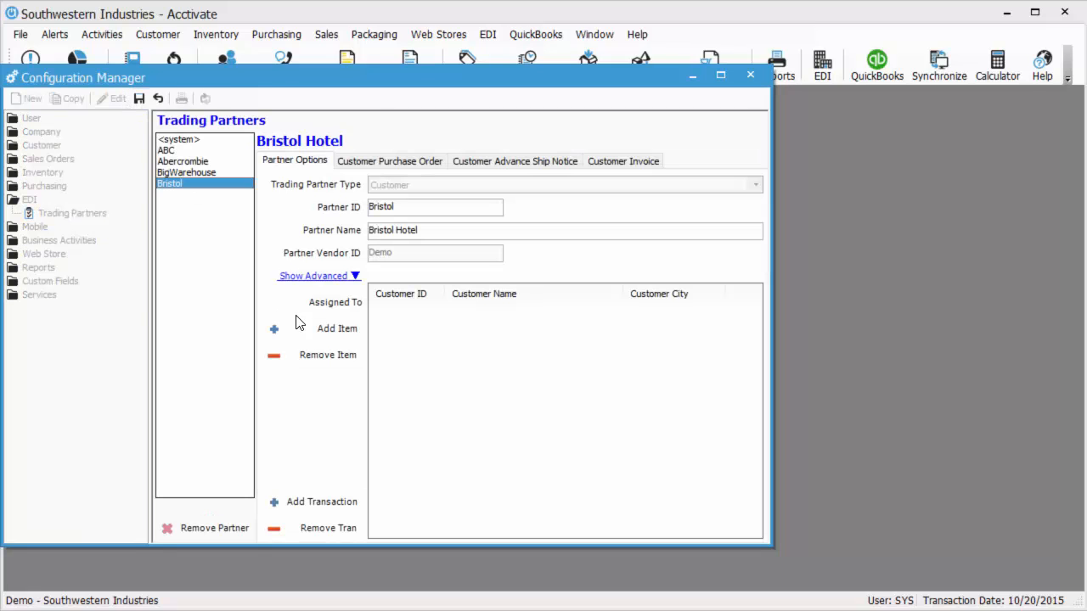
left_click(306, 335)
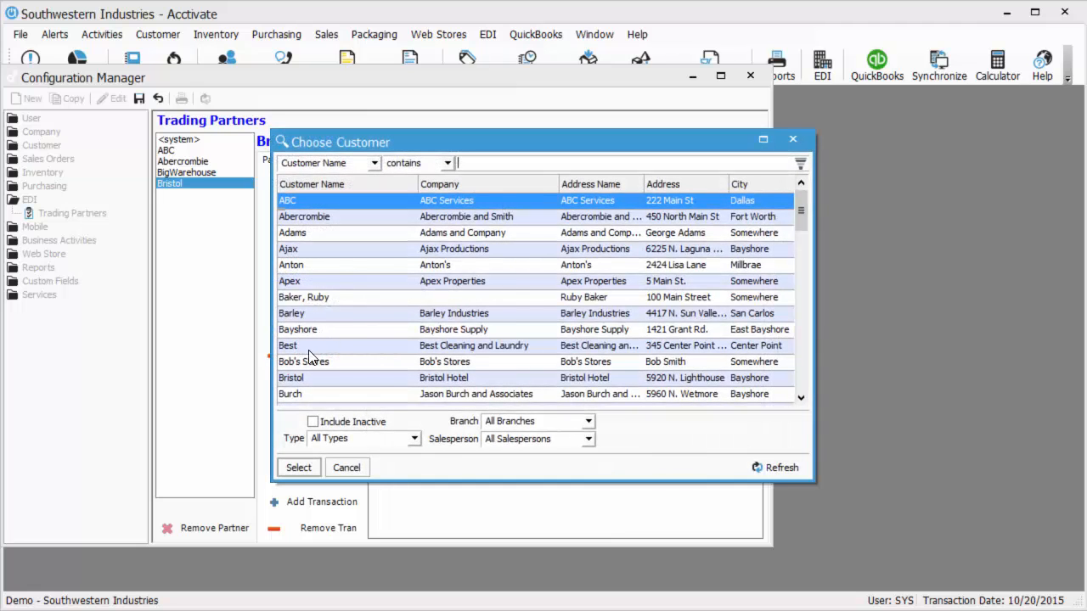
double_click(306, 378)
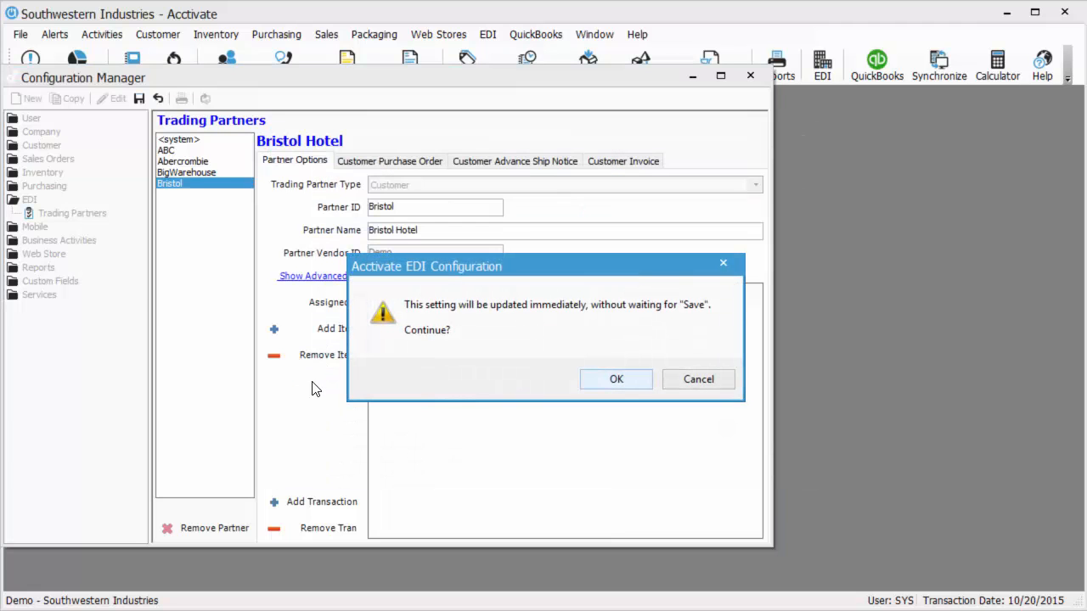
left_click(623, 379)
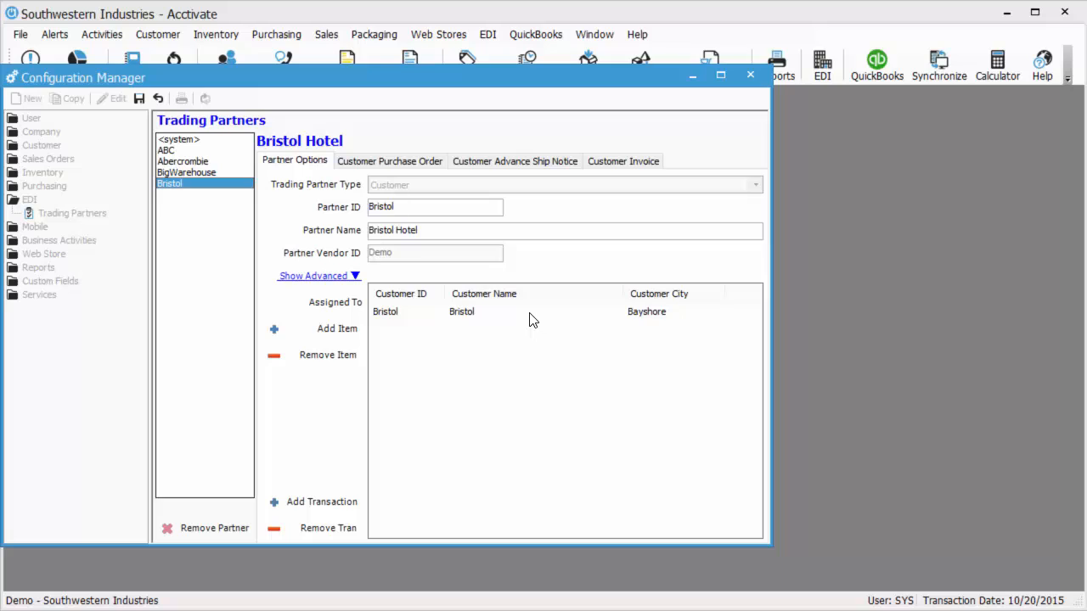
Examine the mailbox path, file mask placeholders and file extension fields for Bristol Hotel's Customer Purchase Order transaction
left_click(377, 163)
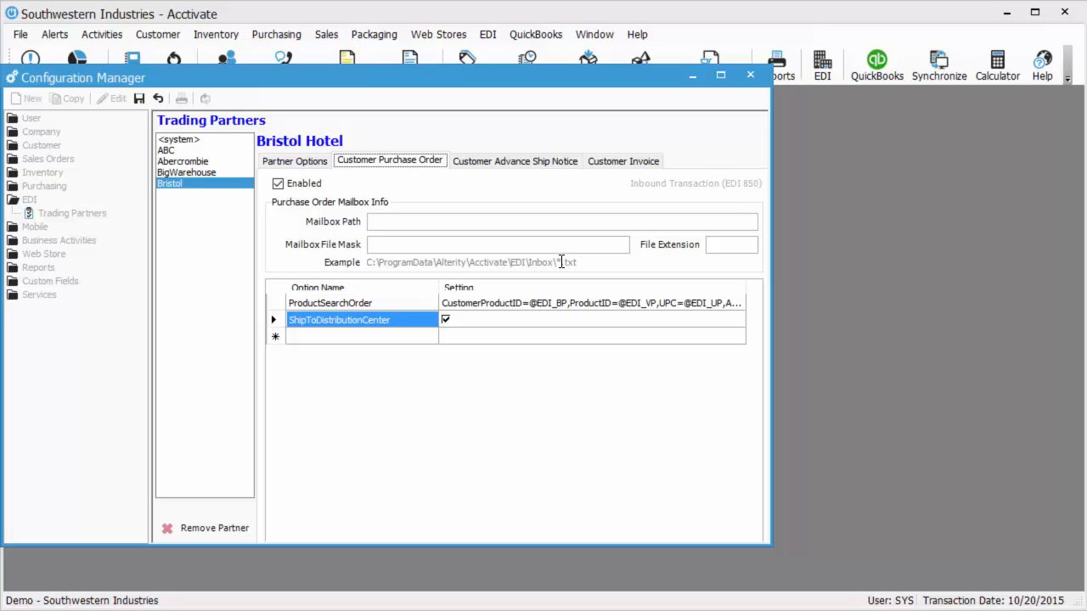
left_click(386, 221)
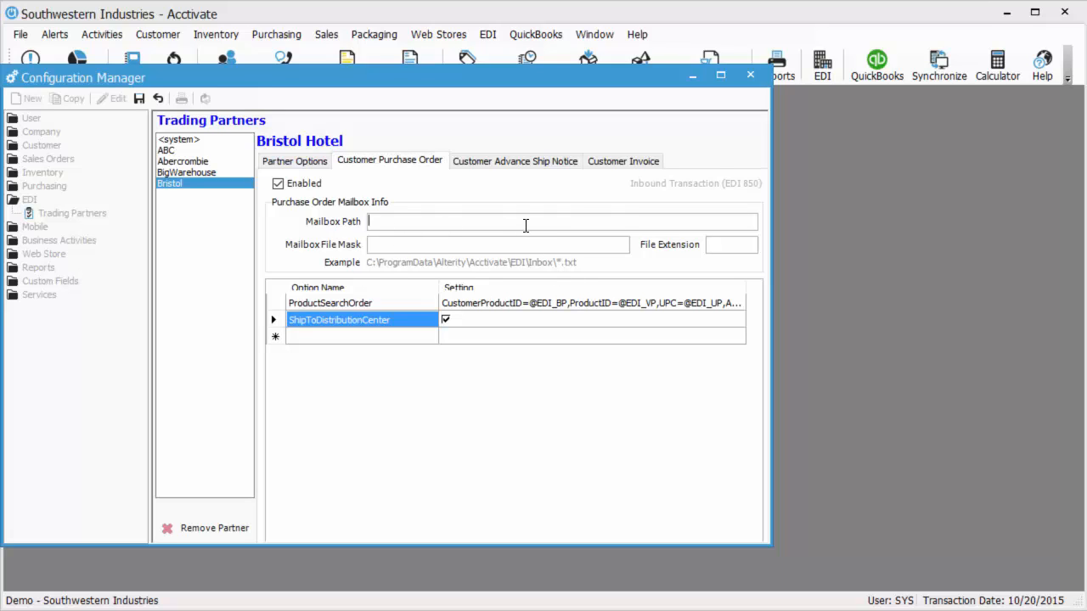
right_click(476, 247)
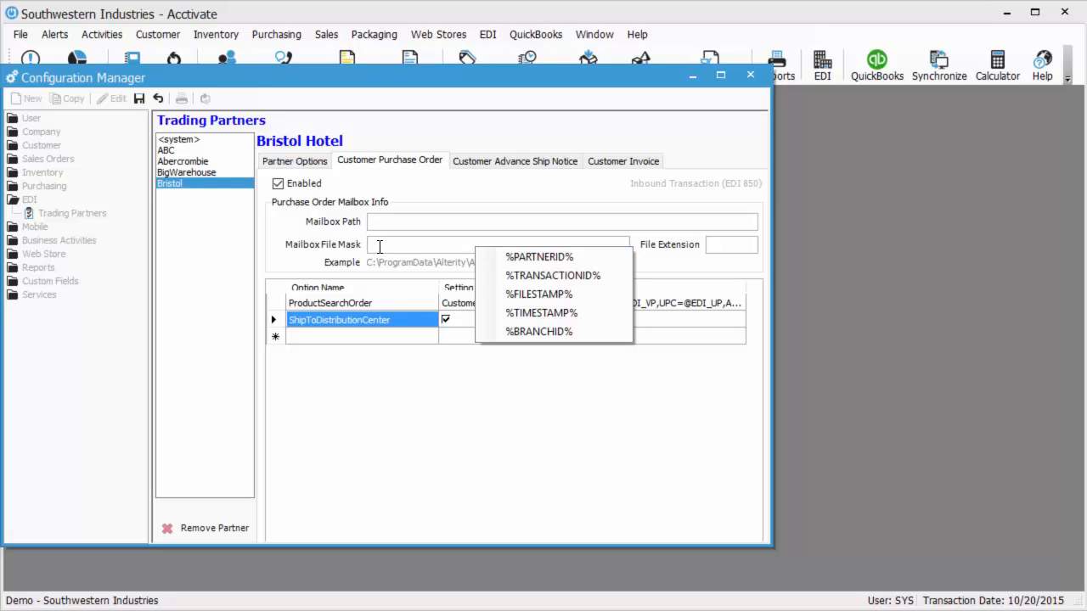
left_click(384, 247)
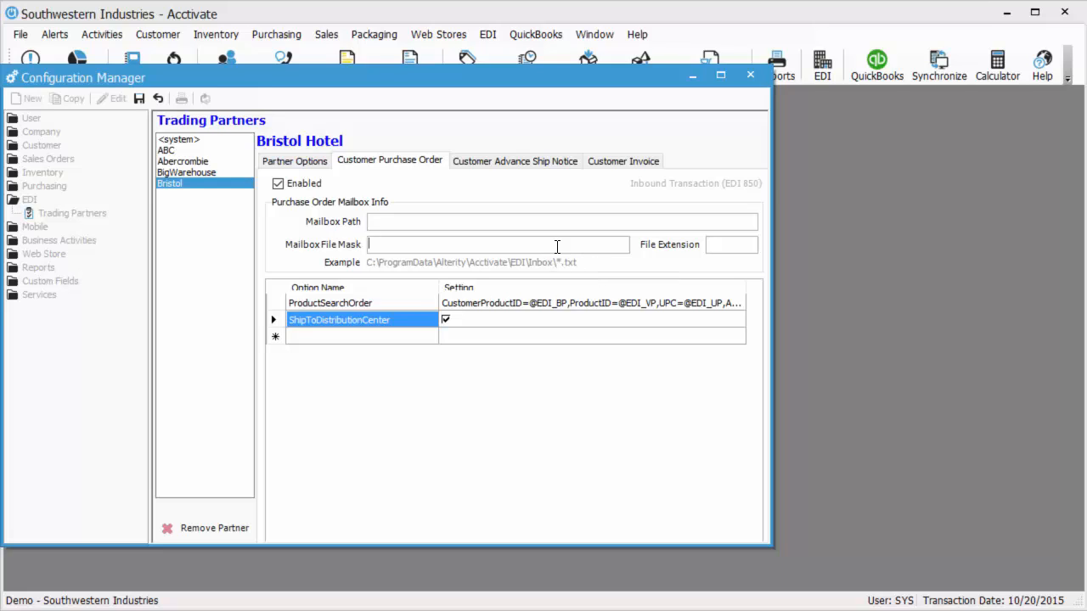
left_click(736, 246)
Examine the ShipmentStructure choices for the Customer Advance Ship Notice transaction and choose Pick & Pack (SOPI)
left_click(502, 164)
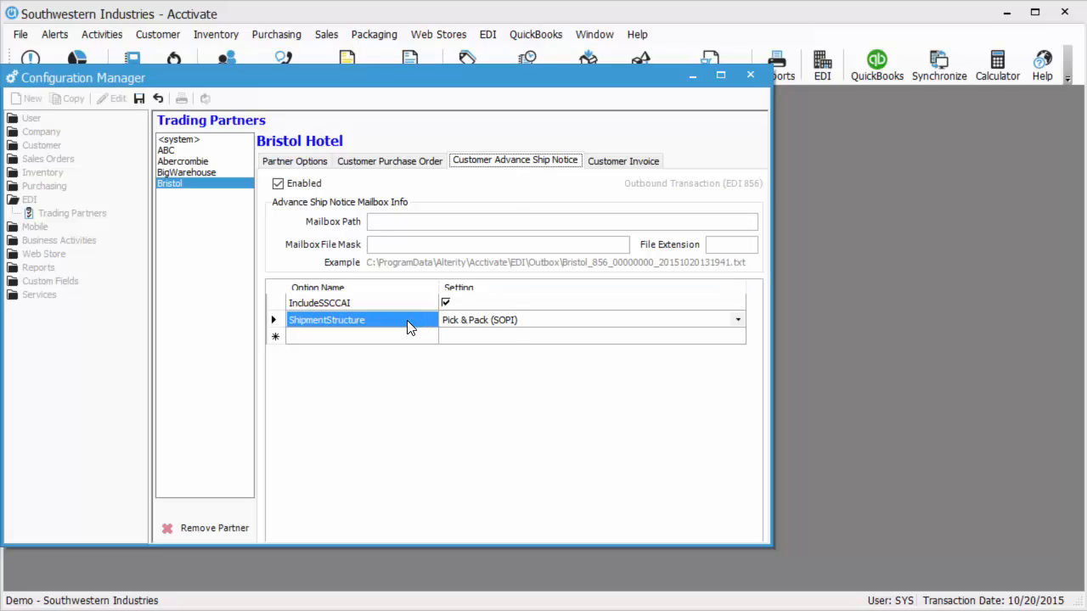
left_click(481, 323)
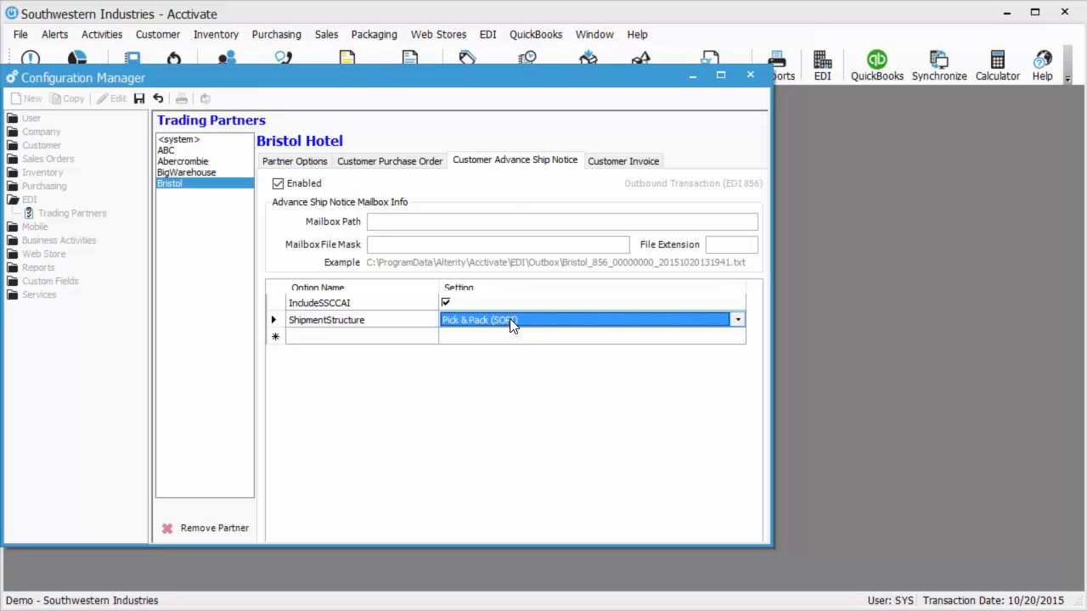
left_click(737, 320)
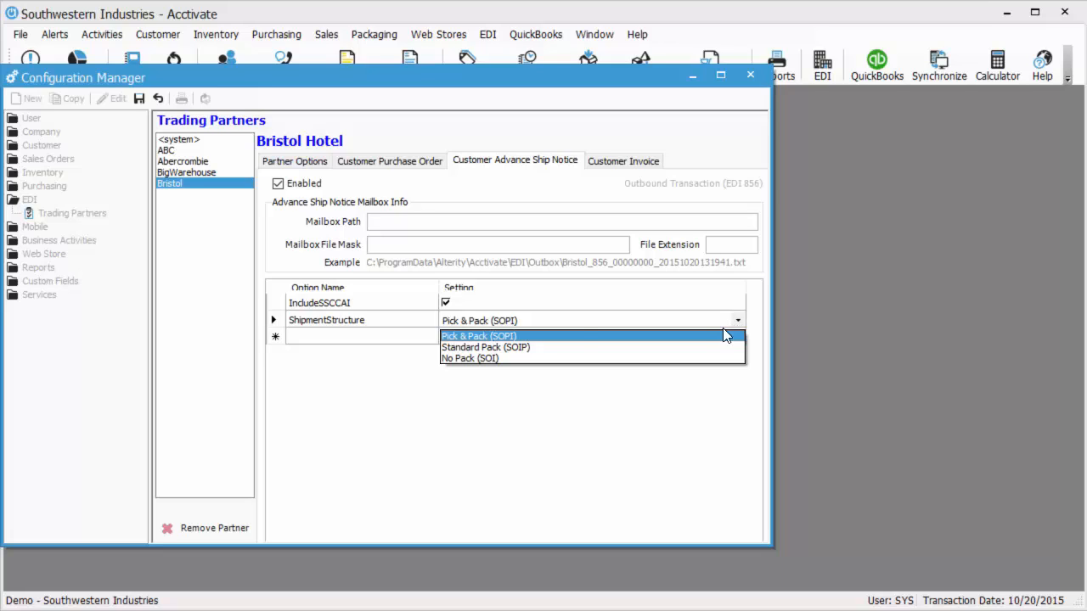
left_click(587, 336)
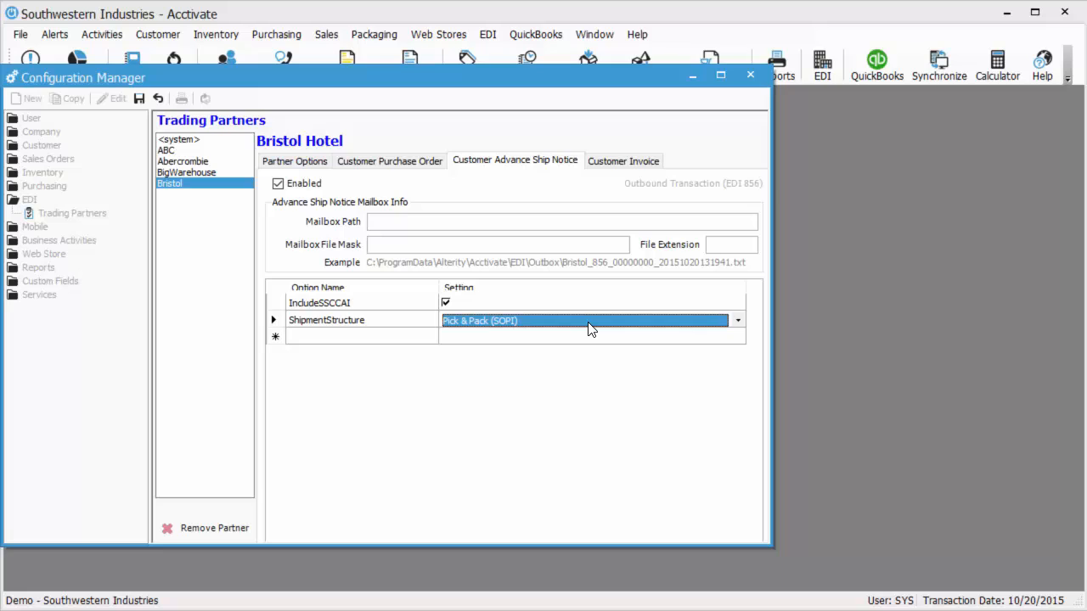
Examine the available InvoiceSelection choices for Bristol Hotel's Customer Invoice transaction
left_click(632, 163)
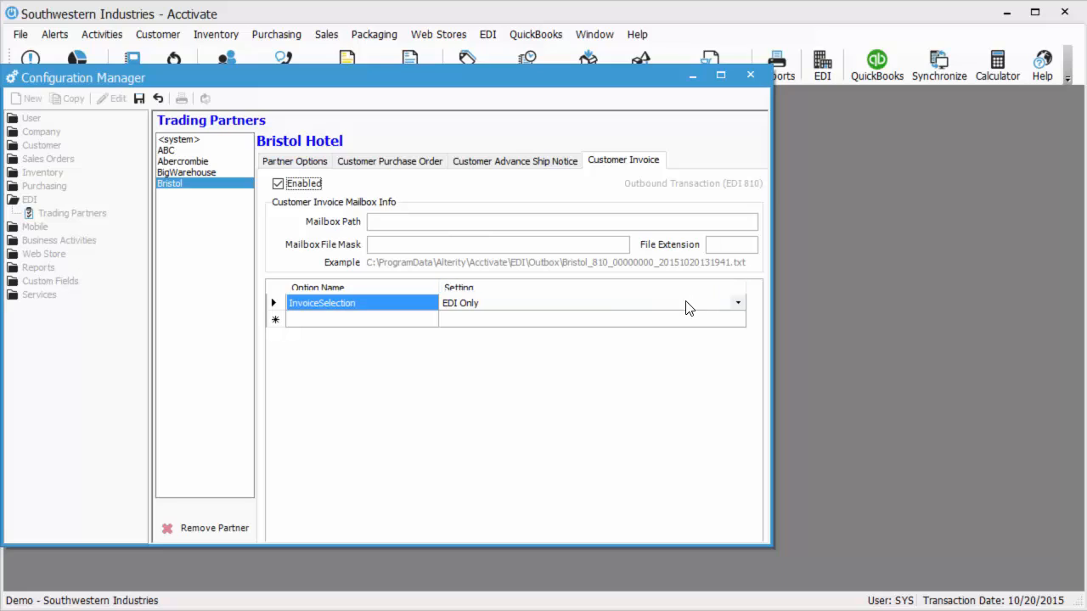
left_click(739, 306)
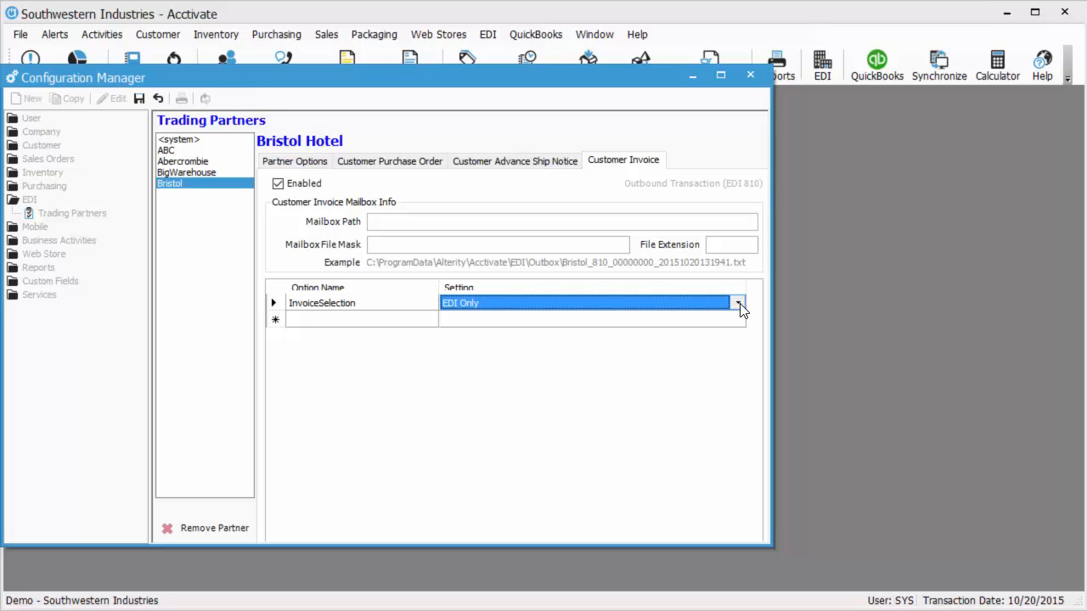
left_click(739, 305)
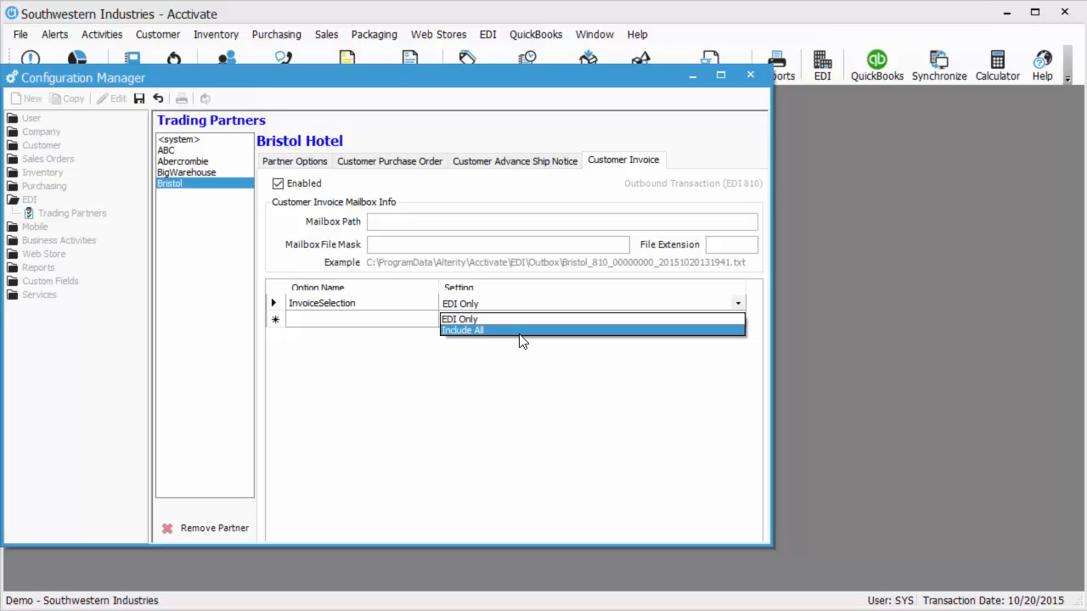
left_click(399, 304)
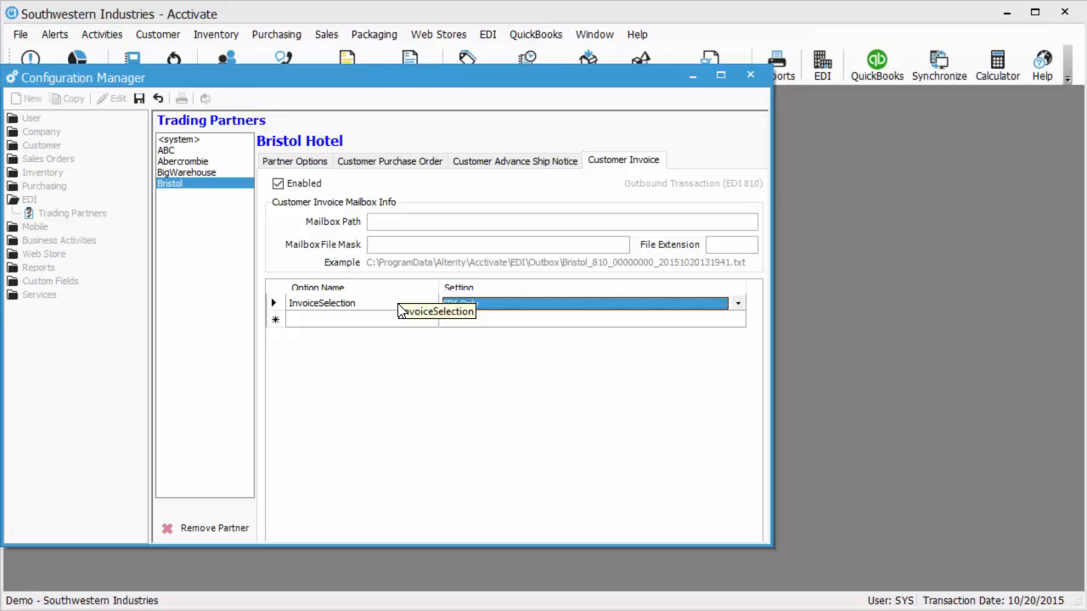
Return to the general partner options and save the Bristol Hotel partner
left_click(297, 161)
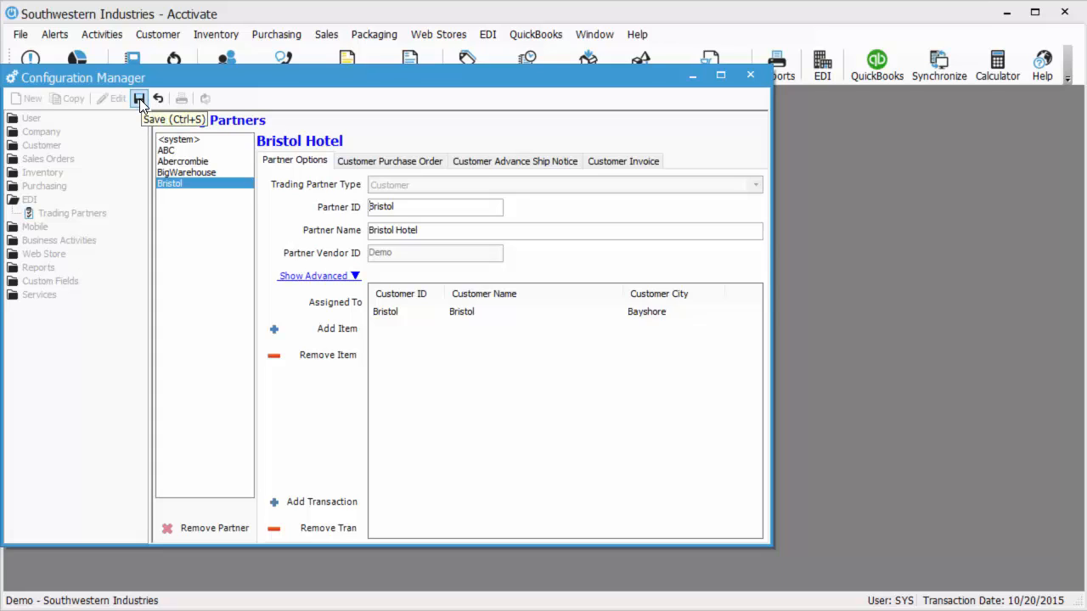
left_click(140, 100)
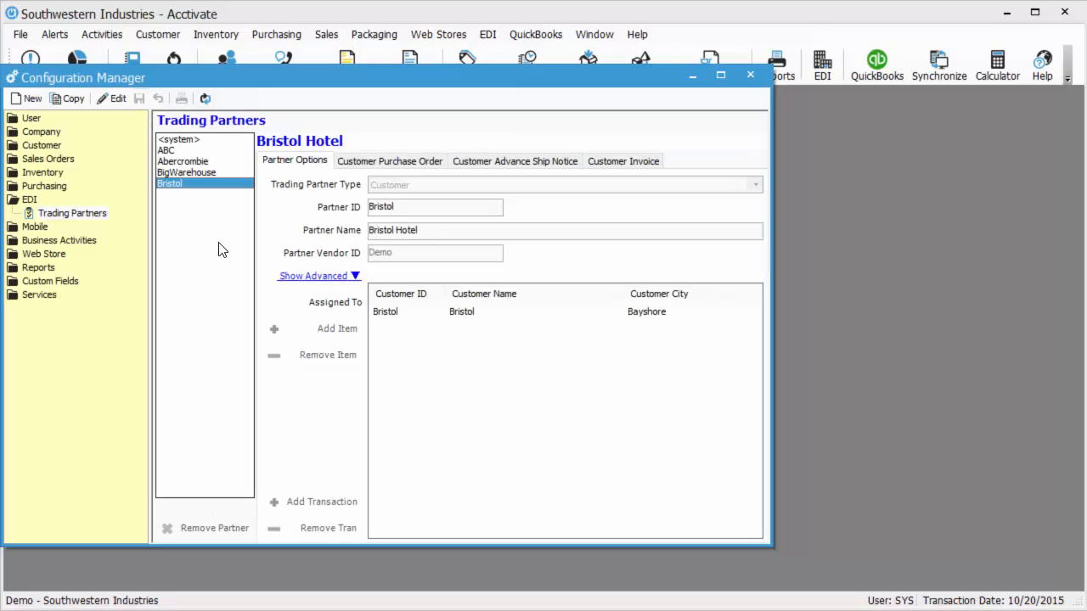
Open the BigWarehouse trading partner for editing and check which further transactions can be added to it
left_click(208, 172)
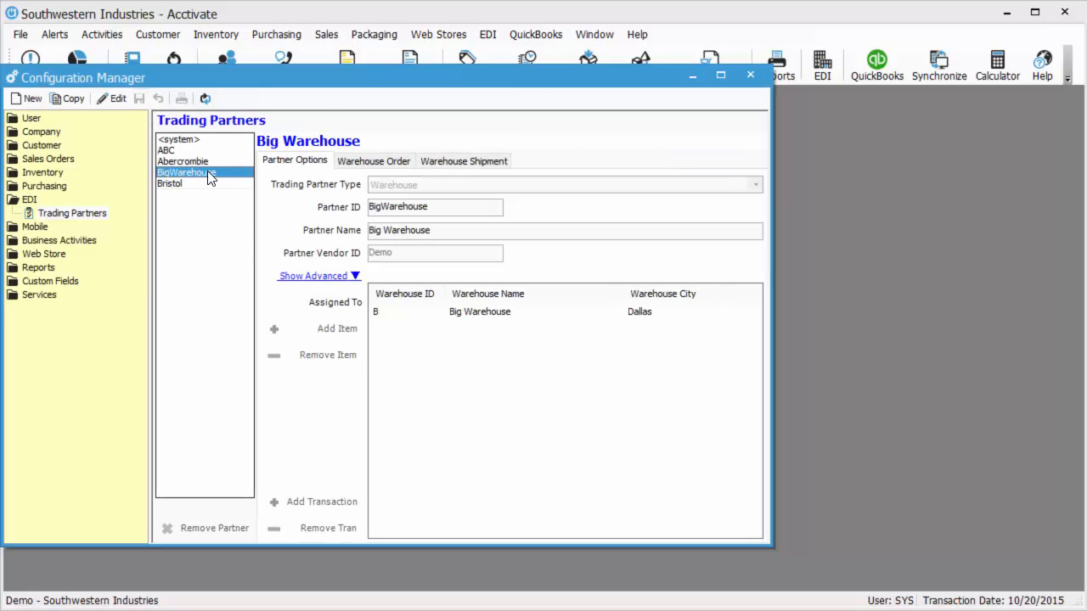
left_click(117, 100)
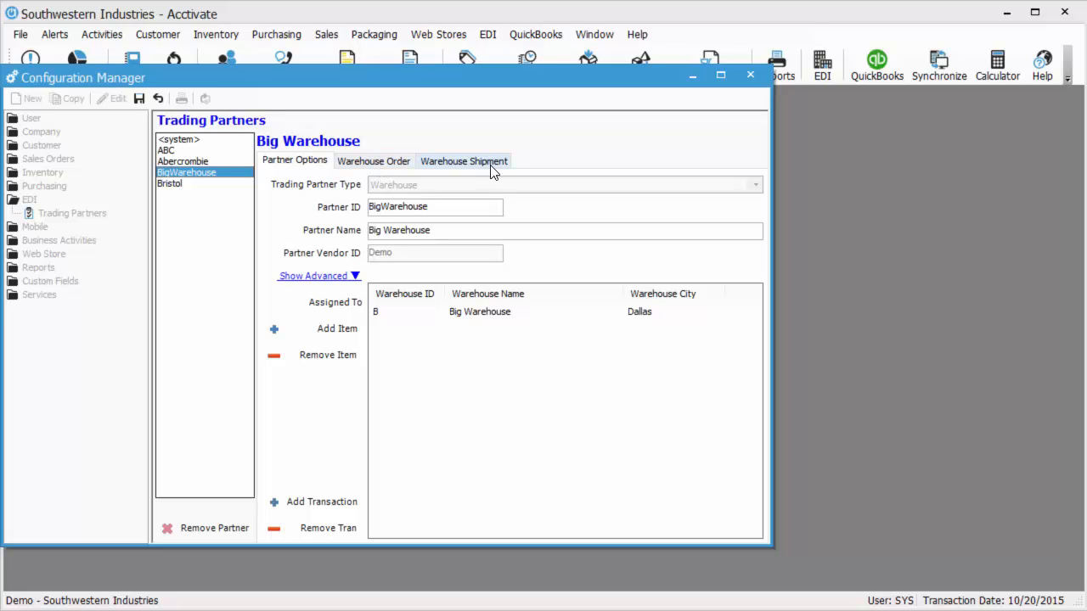
left_click(351, 504)
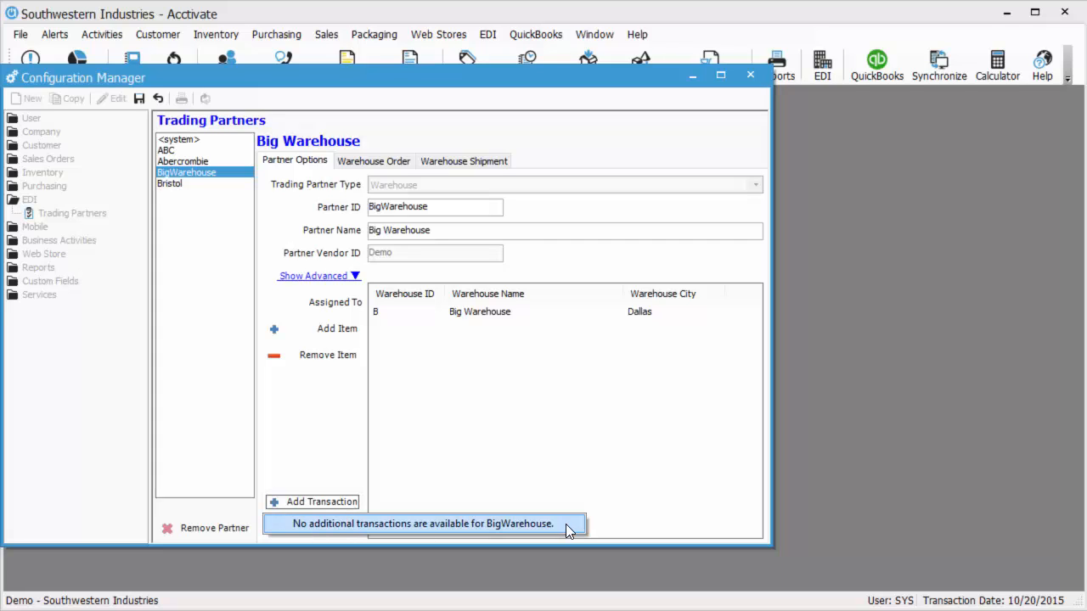
left_click(325, 425)
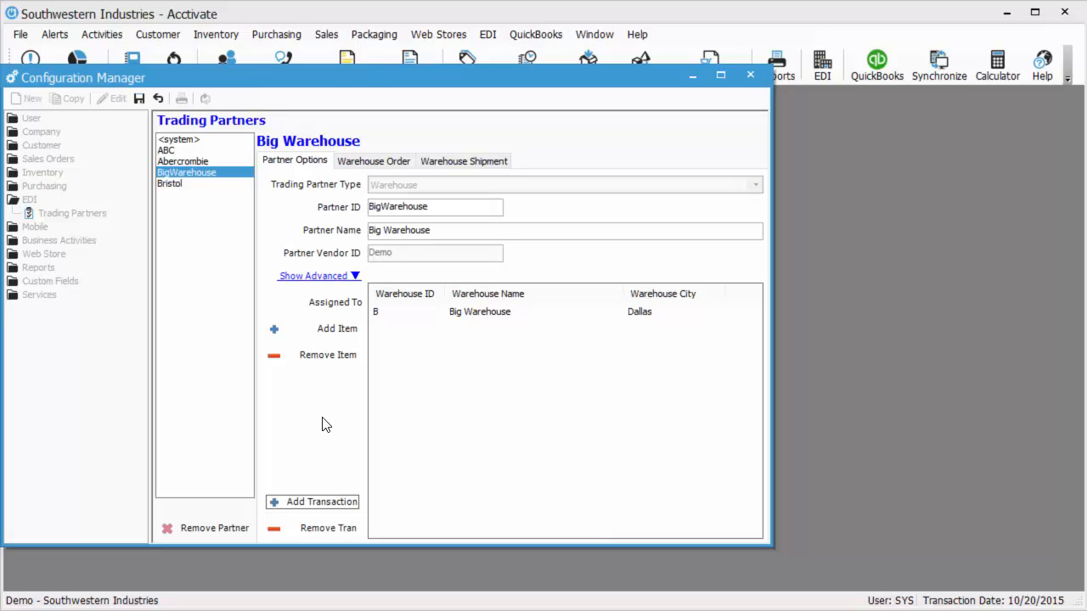
Examine BigWarehouse's advanced settings and its PackagingOption choices, then hide the advanced settings again
left_click(349, 278)
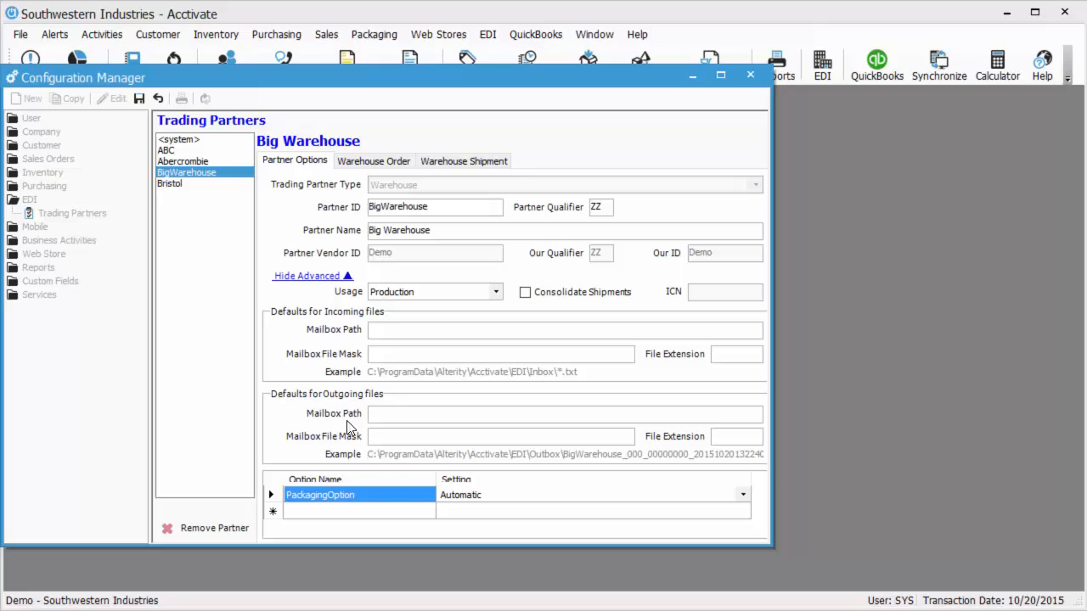
left_click(507, 497)
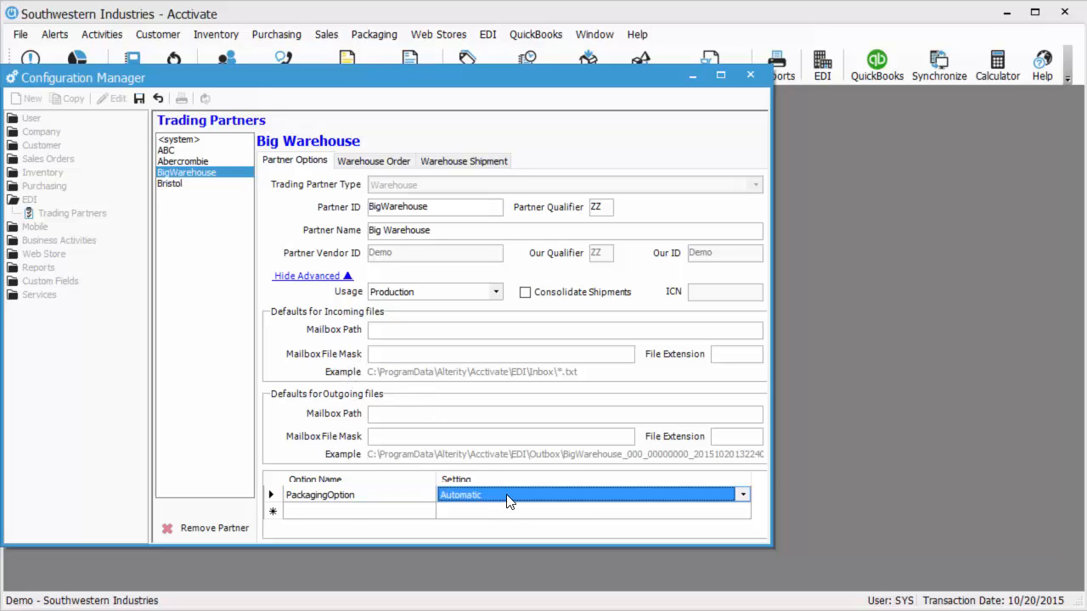
left_click(744, 495)
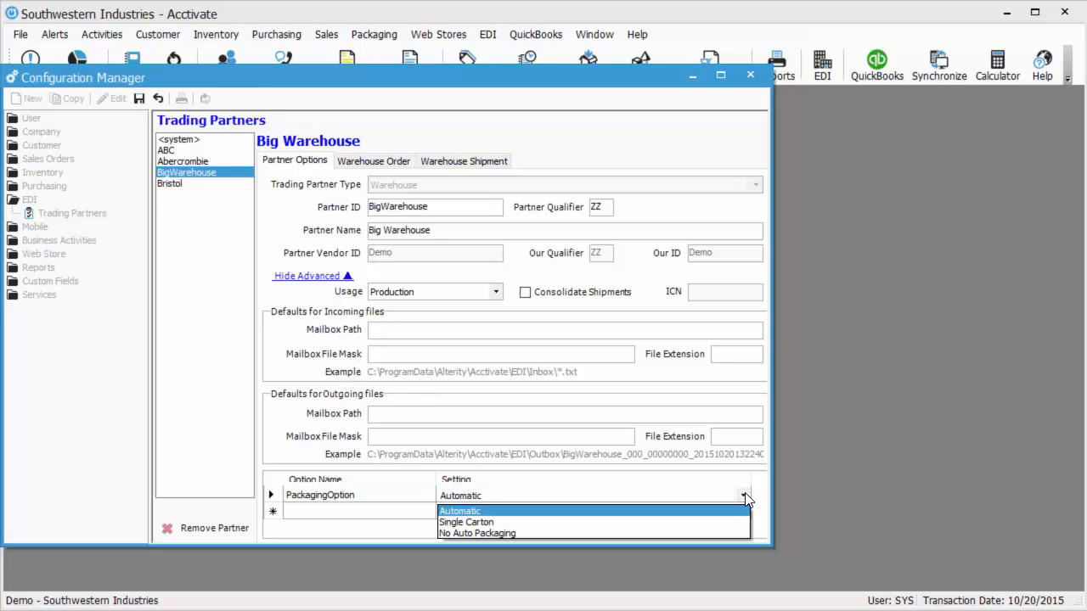
left_click(746, 498)
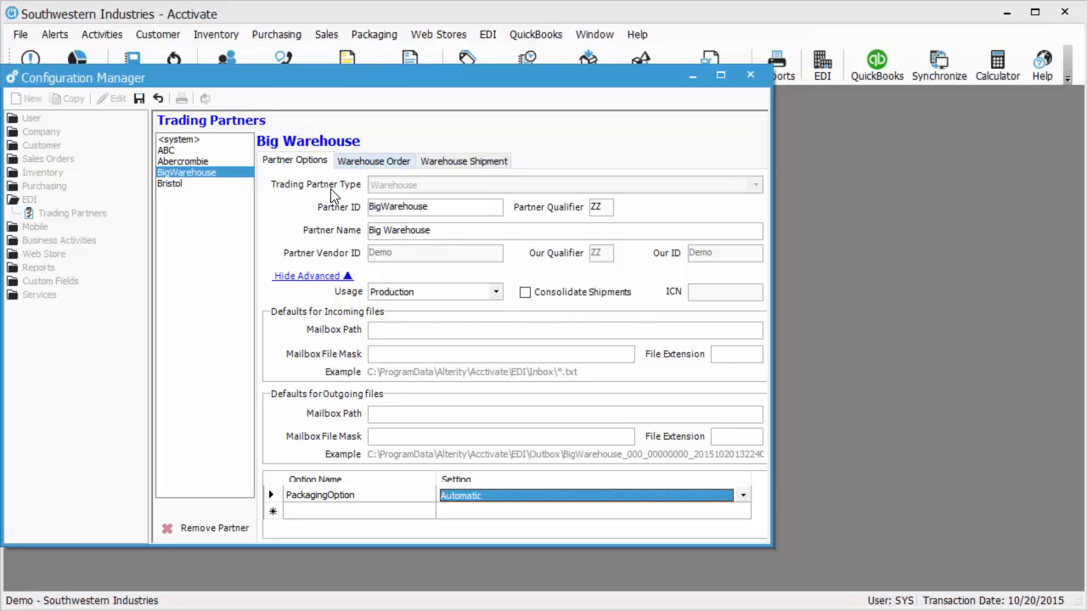
left_click(331, 277)
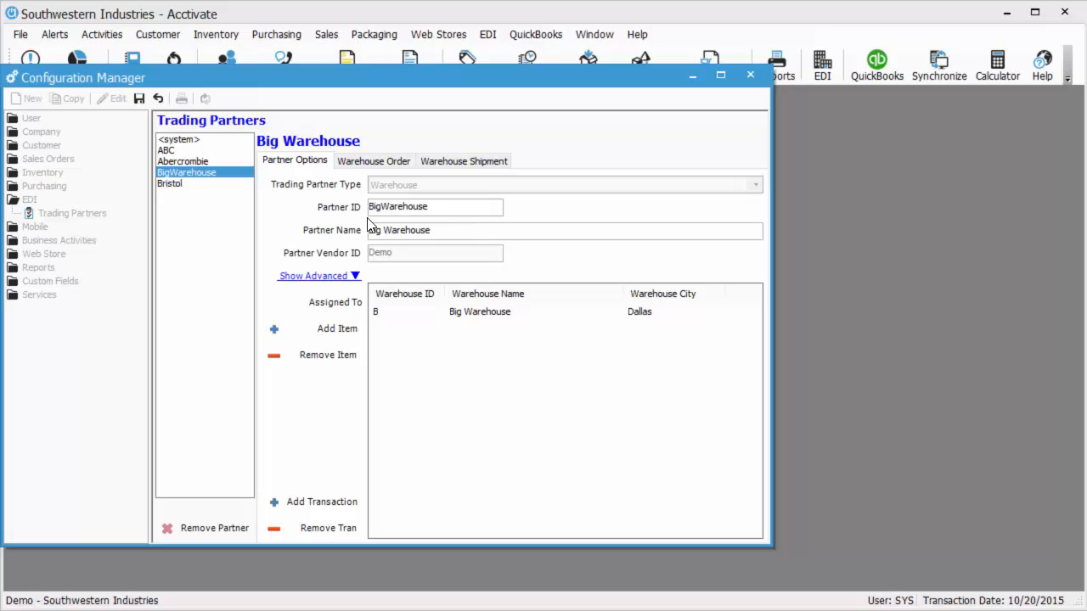
Add the FilterOrdersByWorkFlow option to BigWarehouse's Warehouse Order transaction and set it to Ready to Pick (R)
left_click(370, 163)
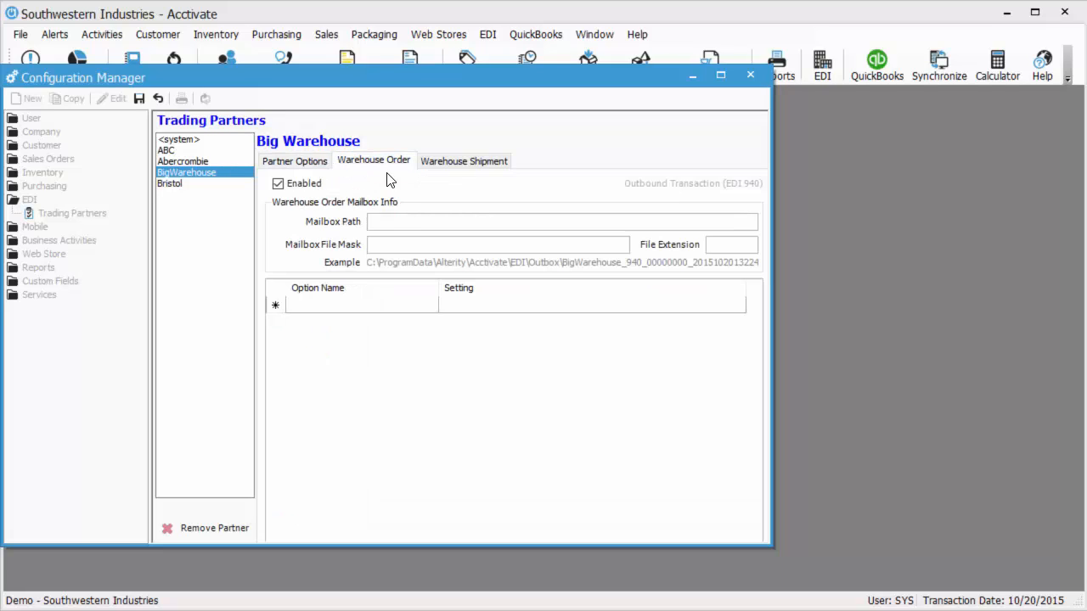
left_click(356, 311)
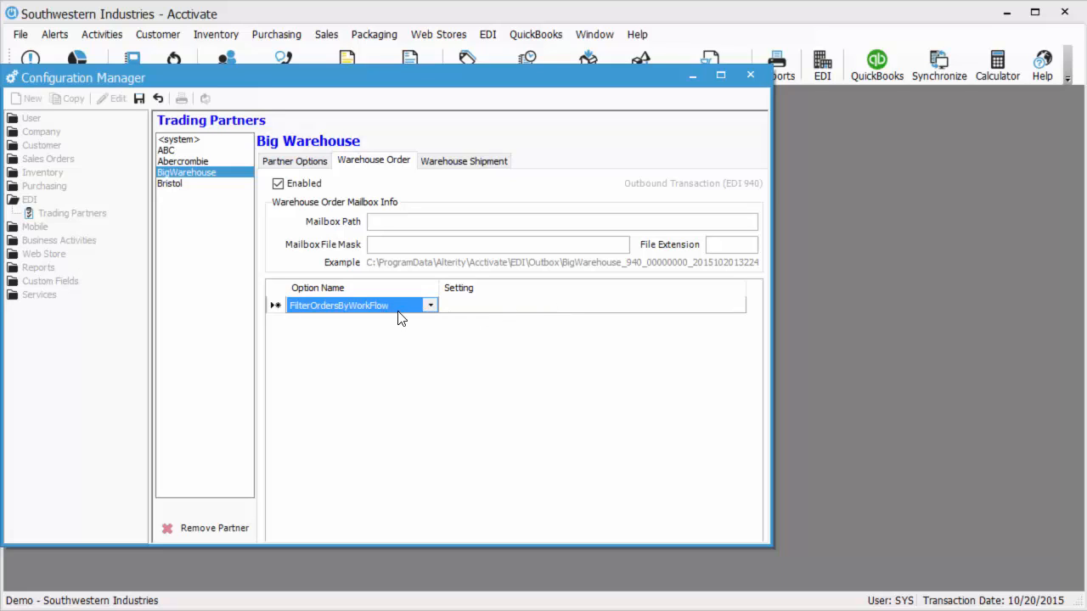
left_click(516, 314)
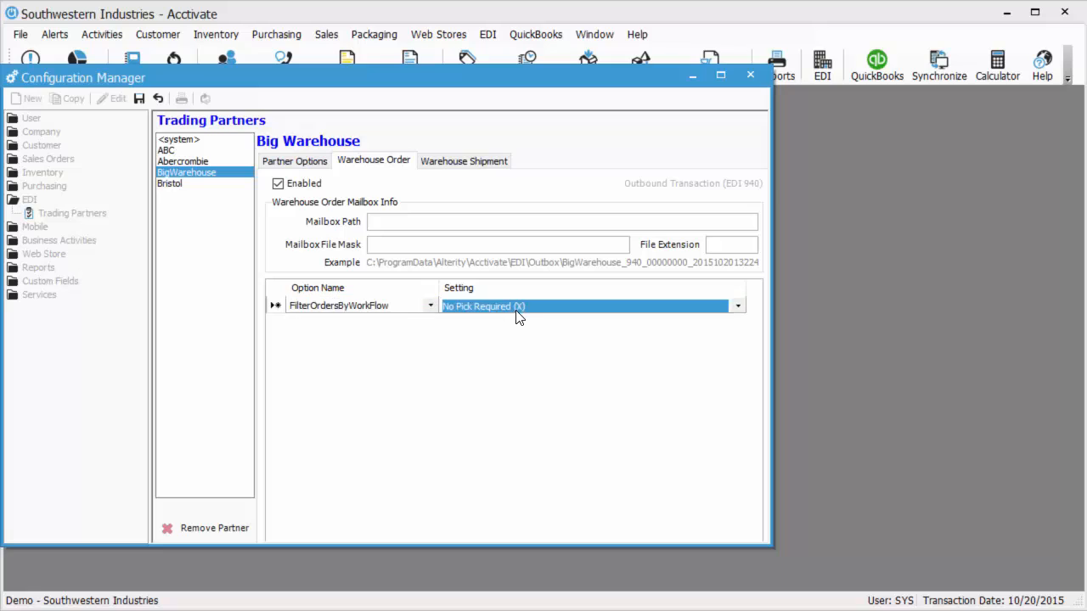
left_click(738, 308)
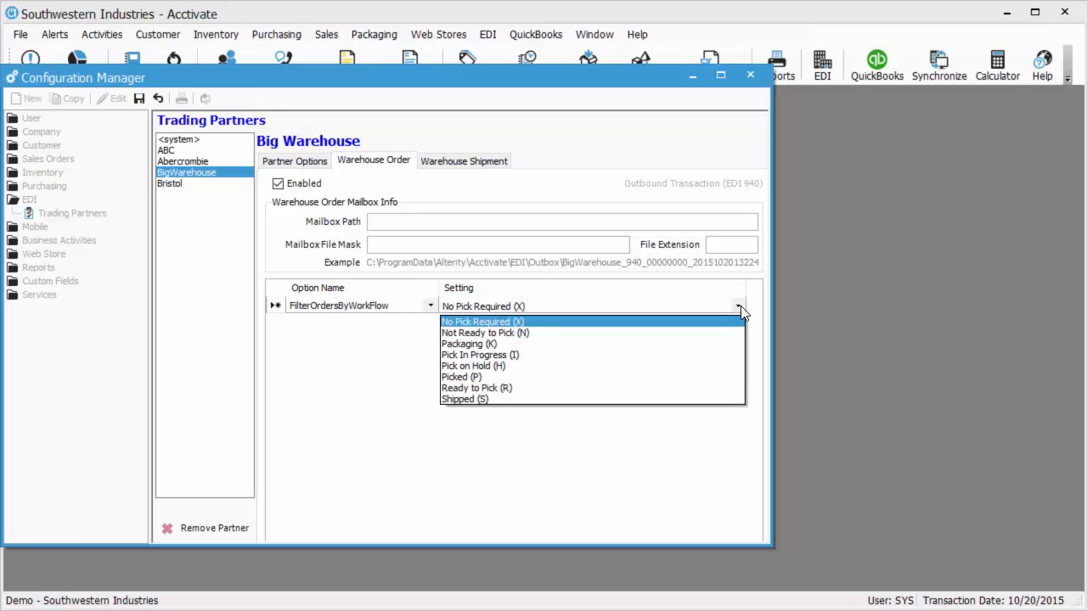
left_click(562, 388)
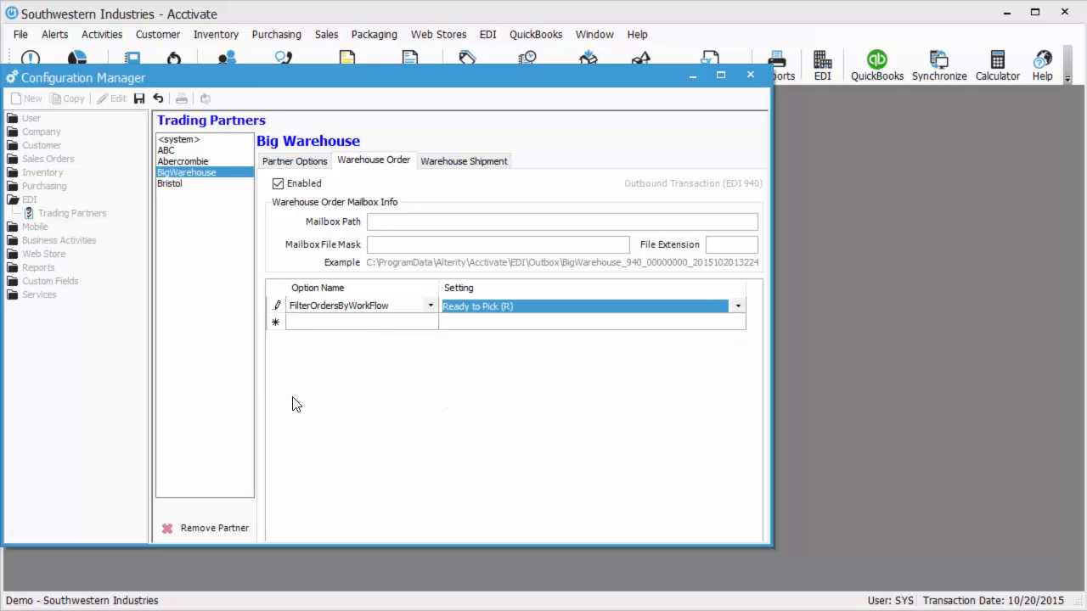
Add a second Warehouse Order option, OrderWorkflowStatus, with the setting No Pick Required (X)
left_click(325, 331)
left_click(430, 323)
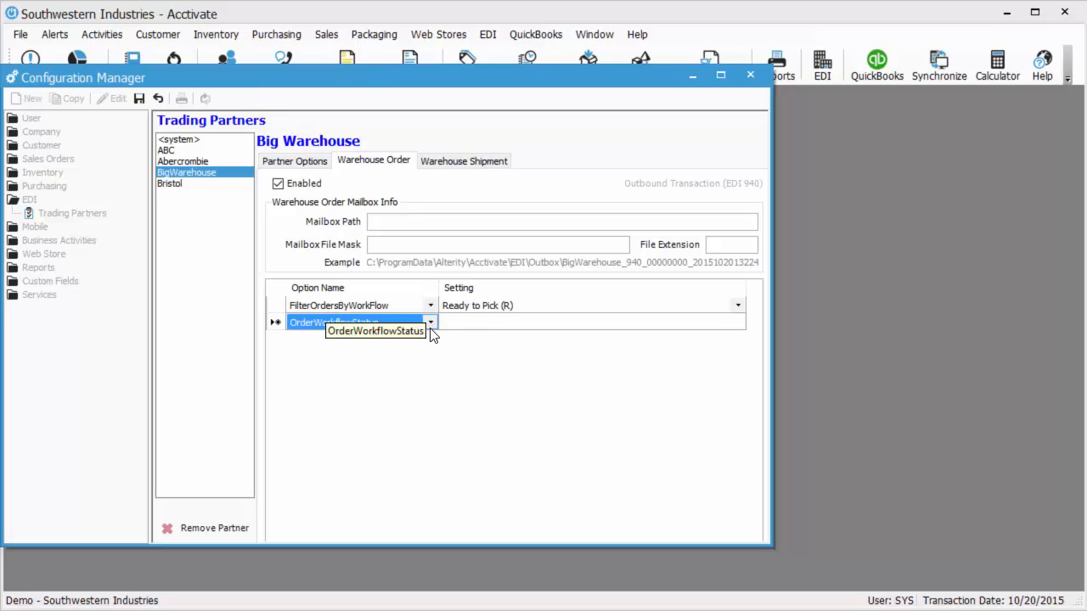
left_click(429, 334)
left_click(430, 325)
left_click(409, 339)
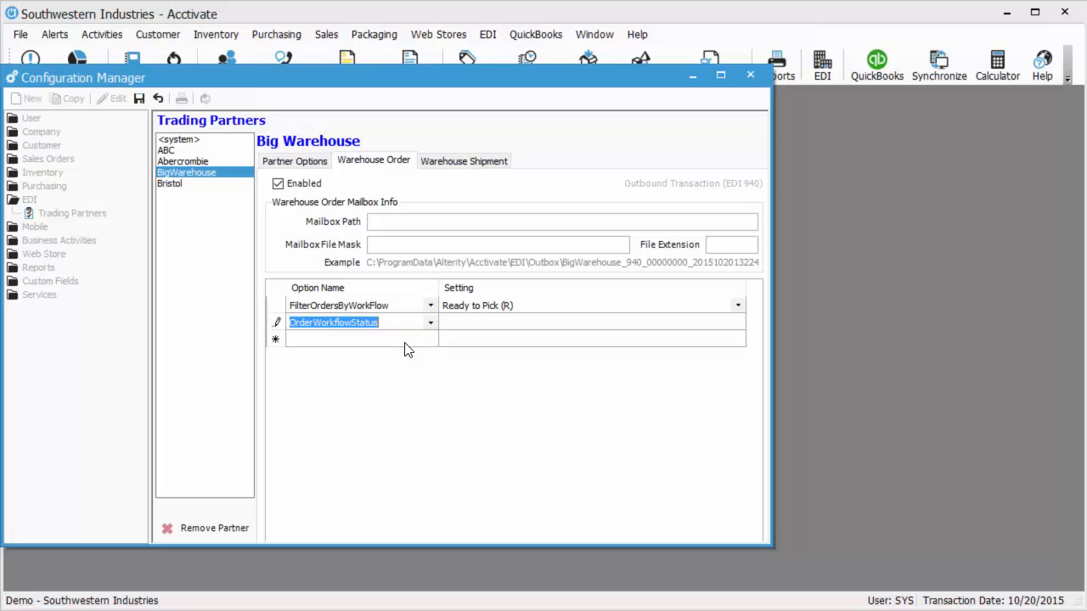
left_click(490, 321)
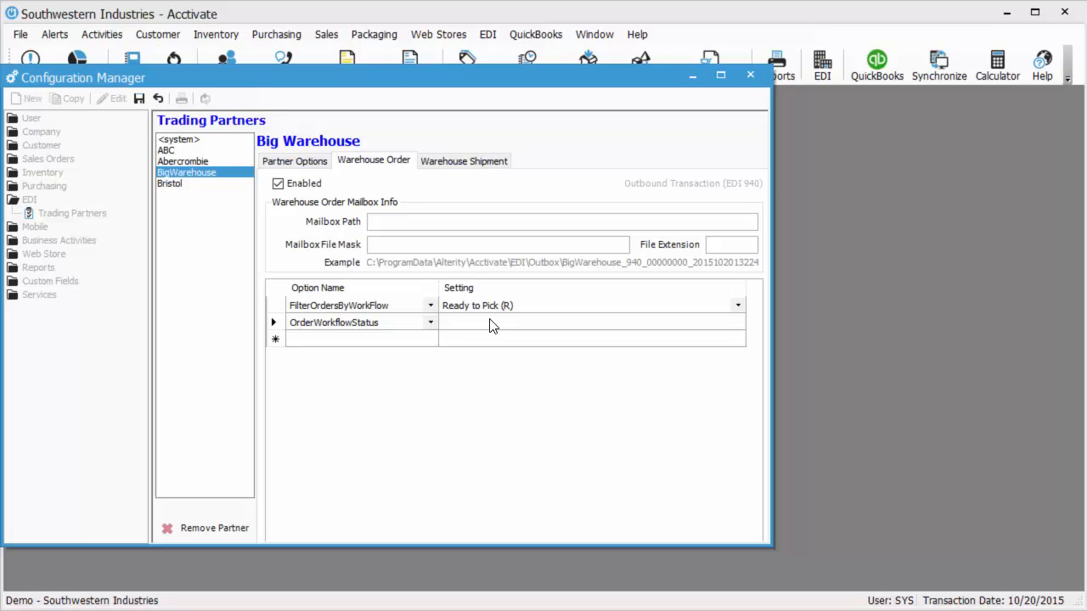
left_click(737, 330)
left_click(738, 324)
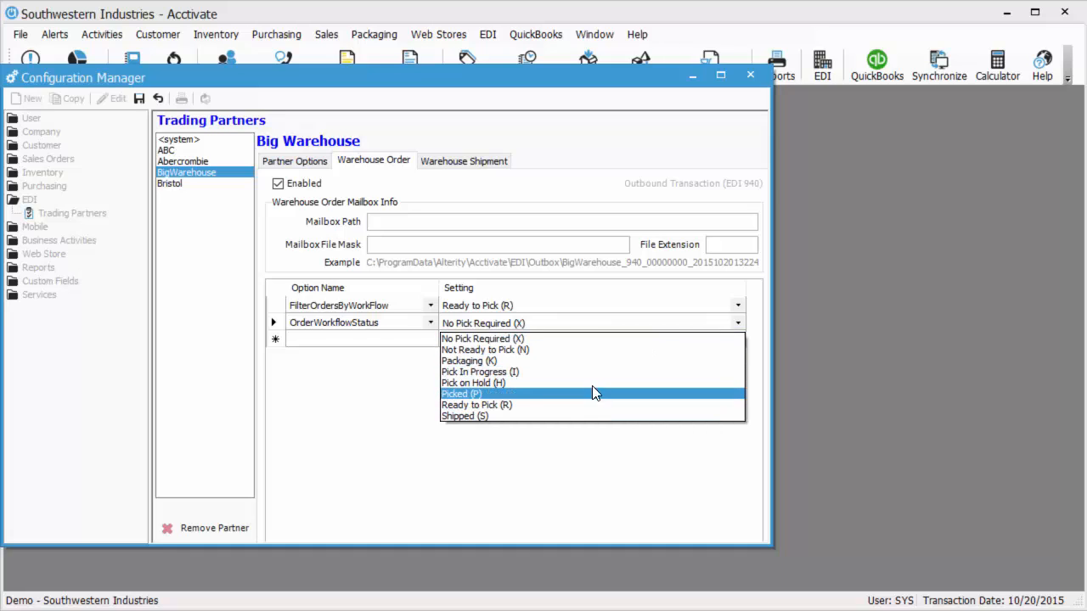
left_click(529, 338)
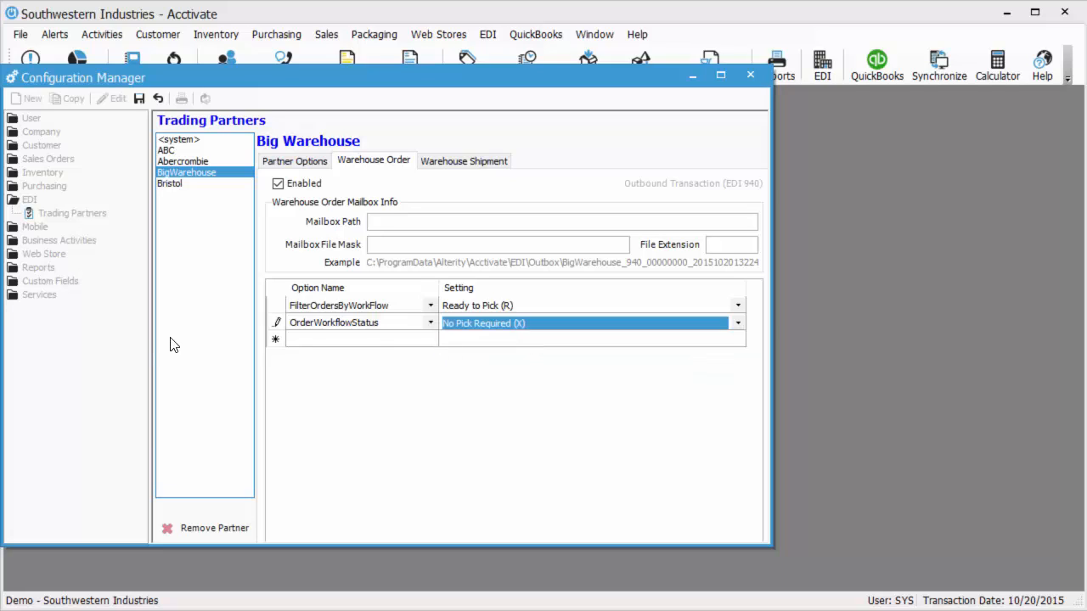
Delete the OrderWorkflowStatus option row from the Warehouse Order options
left_click(276, 327)
left_click(302, 340)
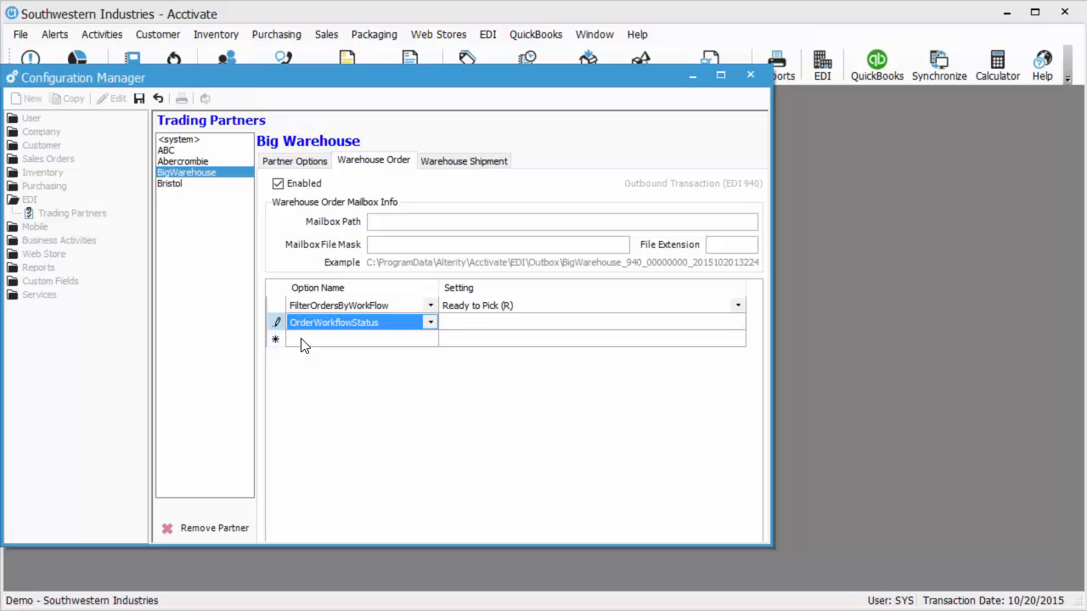
left_click(276, 324)
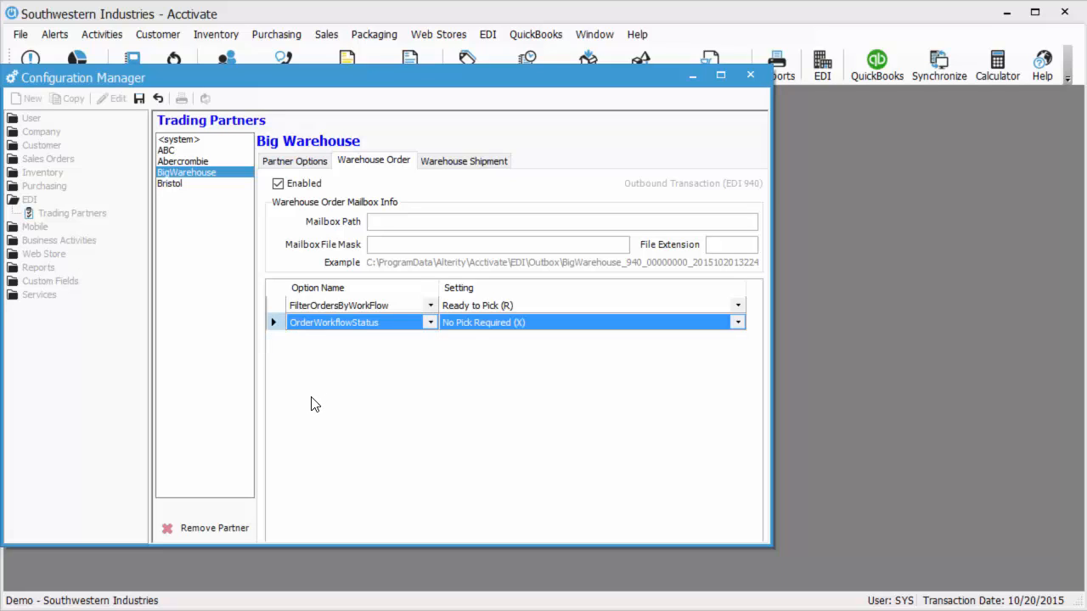
key("Delete")
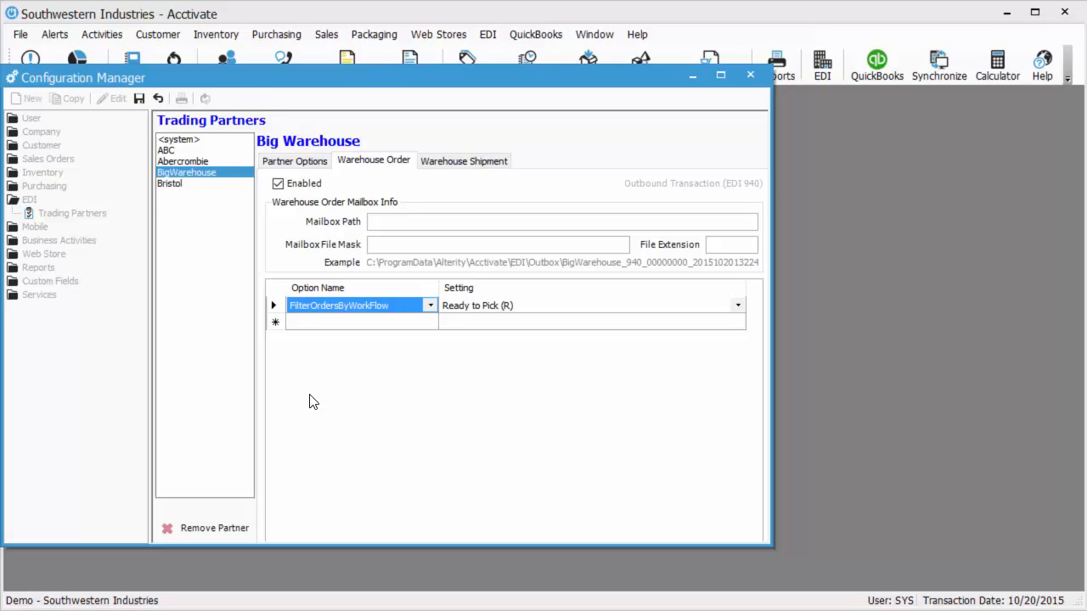
Check BigWarehouse's Warehouse Shipment settings, then return to its partner options and discard all unsaved changes
left_click(465, 161)
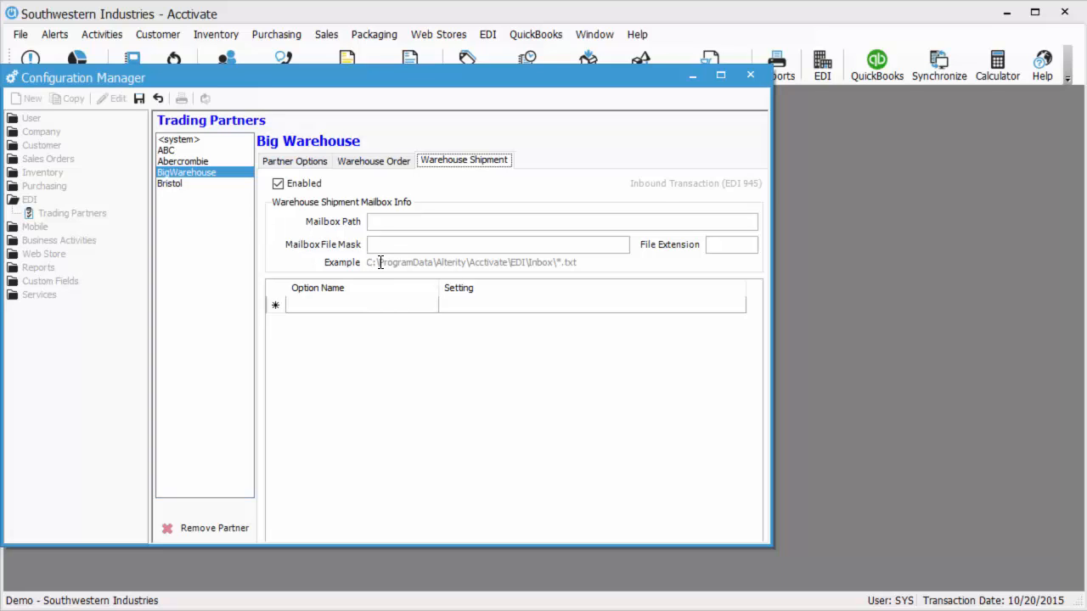
left_click(293, 161)
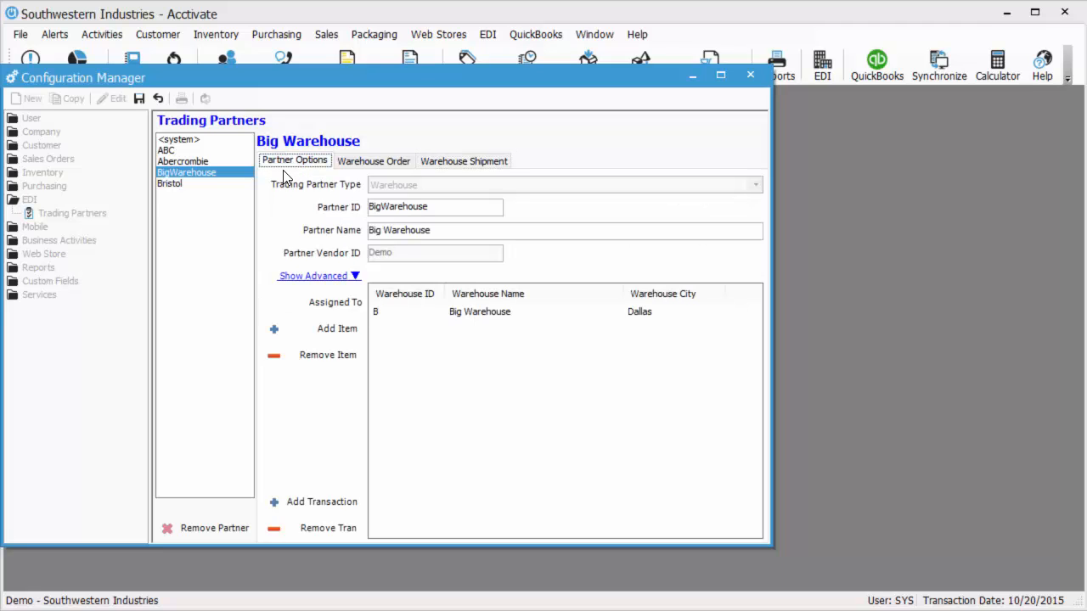
left_click(158, 98)
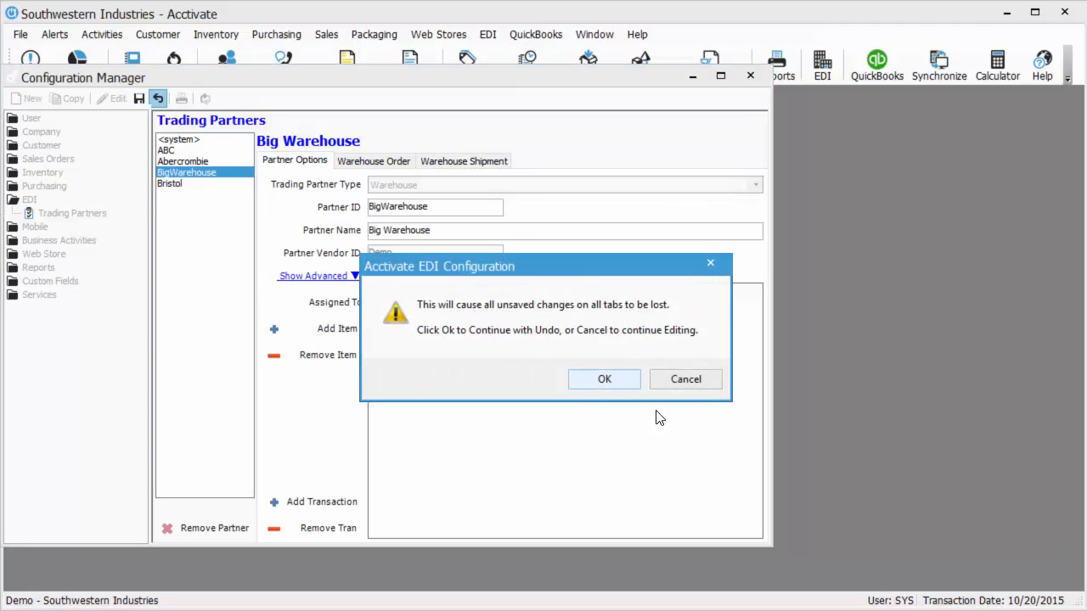
left_click(604, 379)
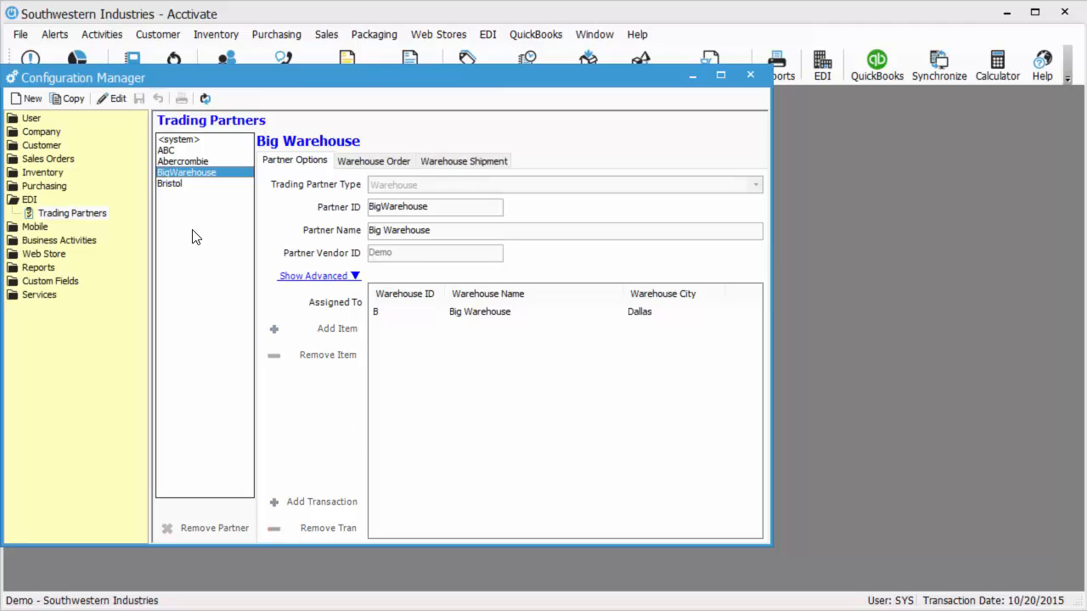
Close the Configuration Manager, open EDI processing and examine the warning on ABC's customer purchase order
left_click(752, 75)
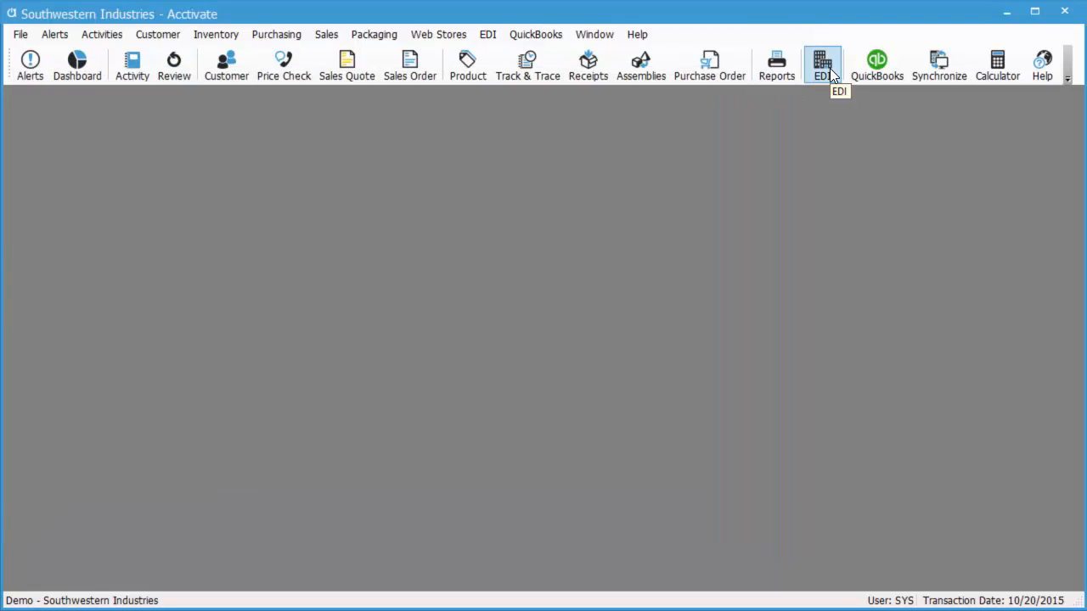
left_click(489, 37)
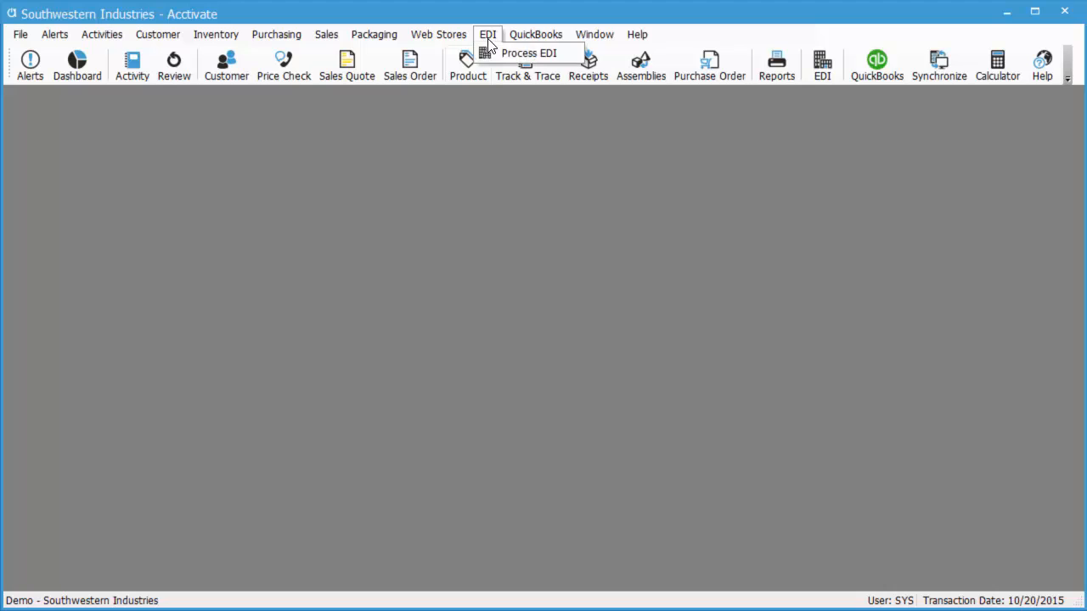
left_click(528, 54)
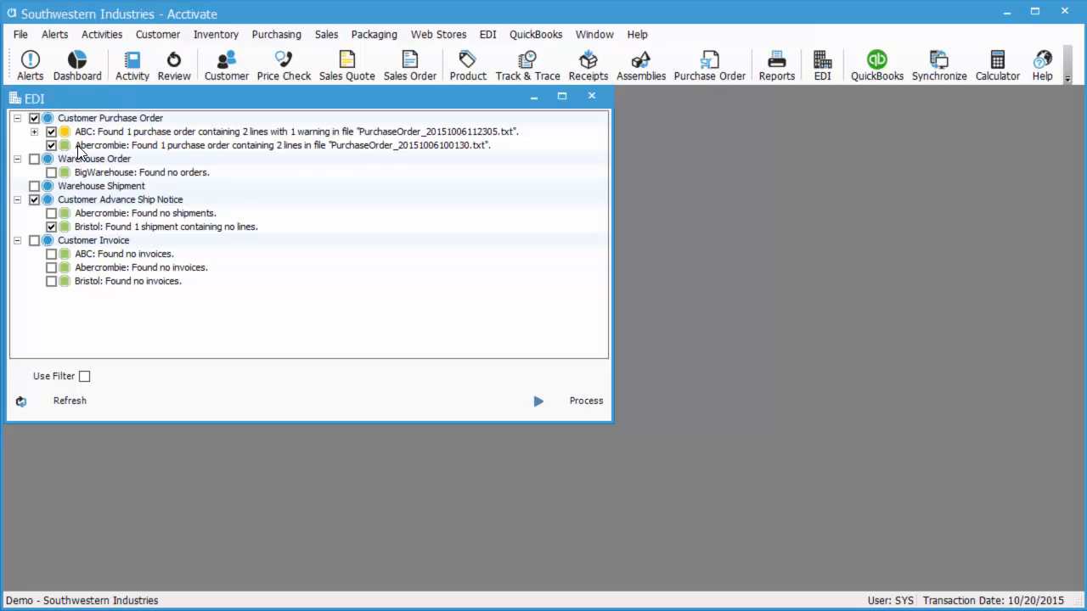
left_click(35, 133)
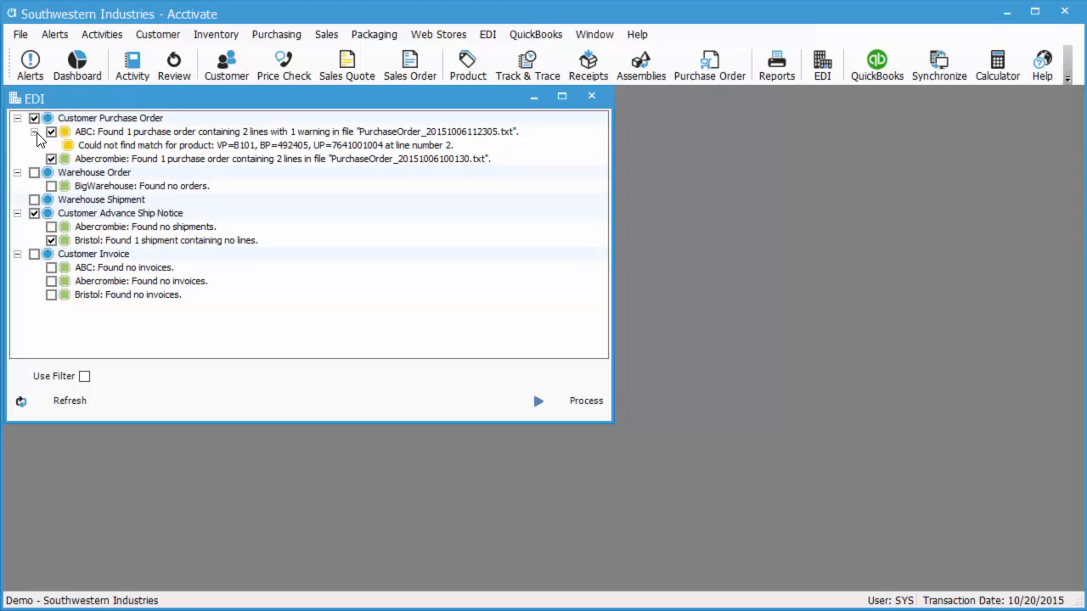
left_click(111, 147)
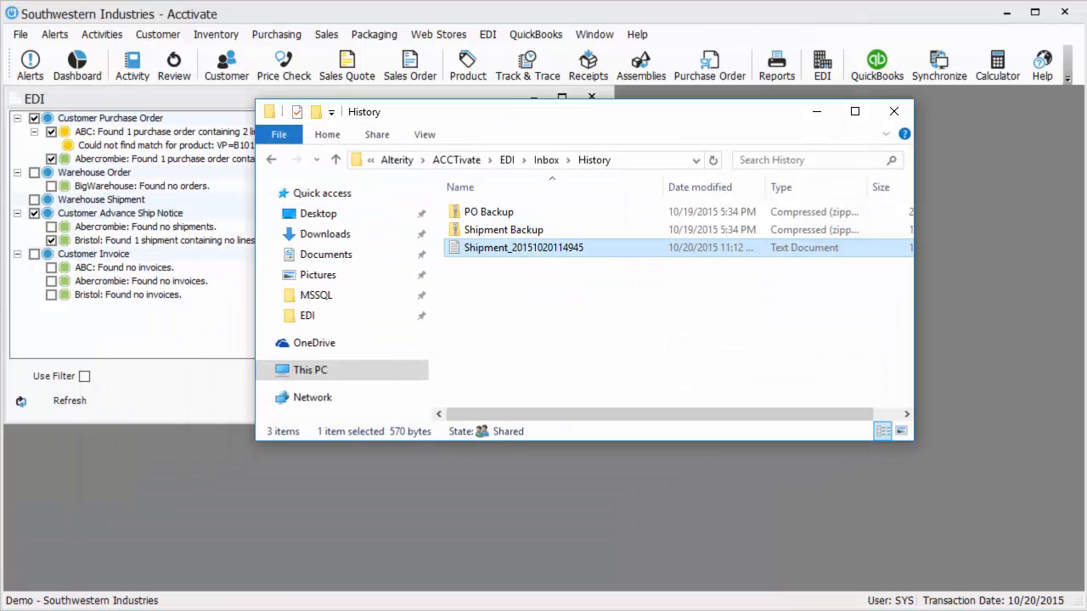
left_click(546, 159)
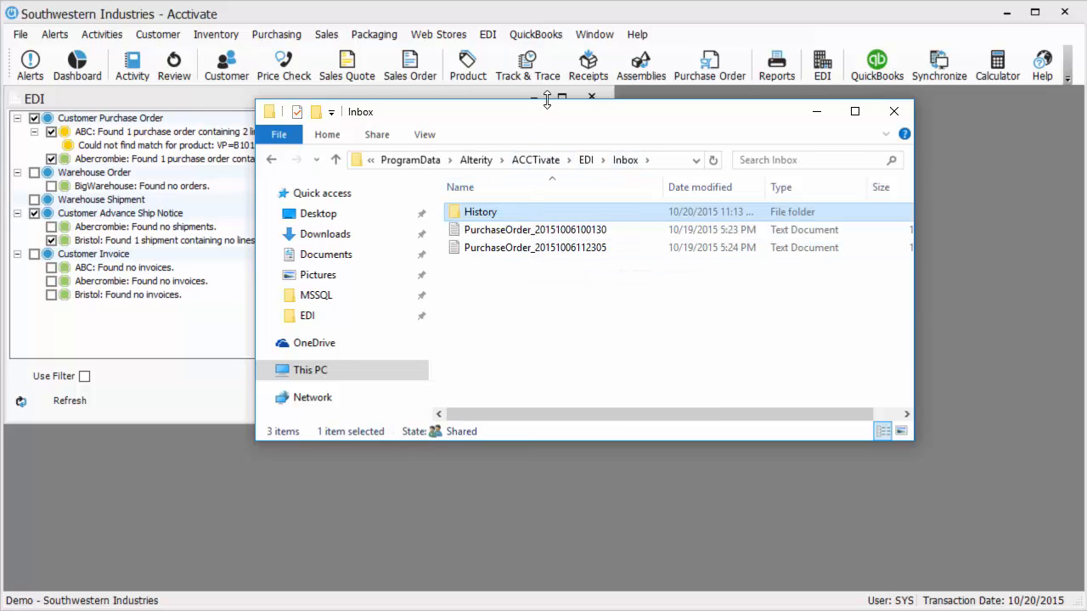
left_click_drag(550, 120, 553, 195)
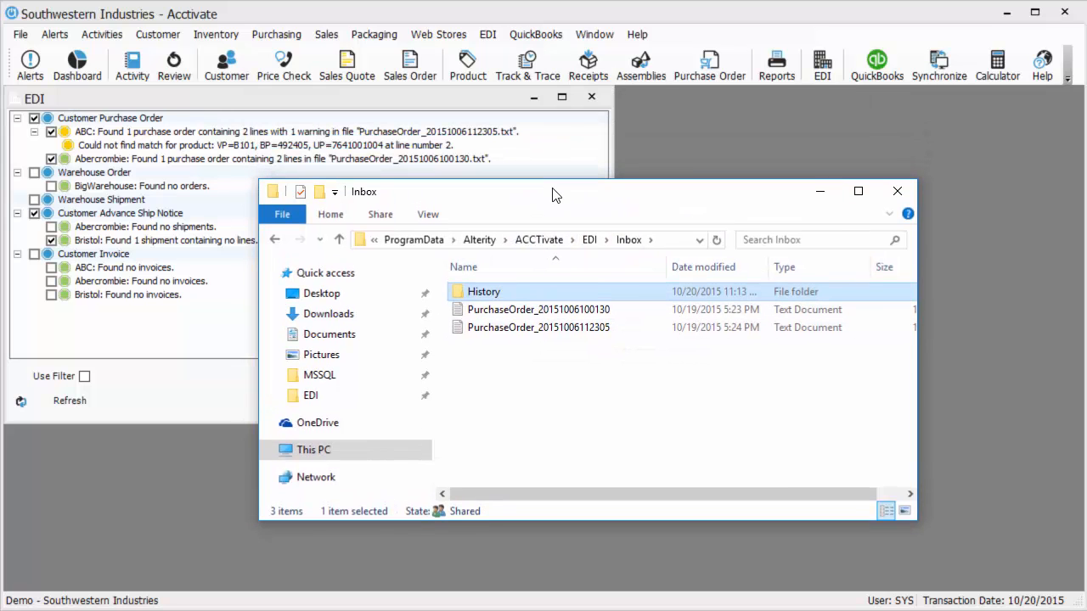
left_click(571, 337)
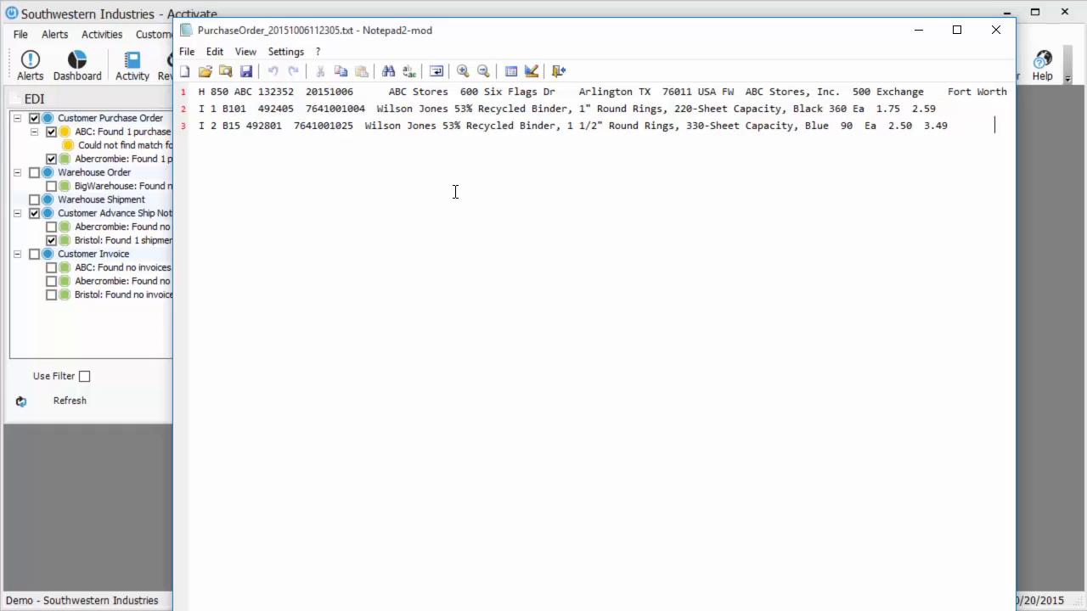
Copy all three lines of the purchase order file and paste them into a blank Excel workbook from cell A1
key("shift+Home")
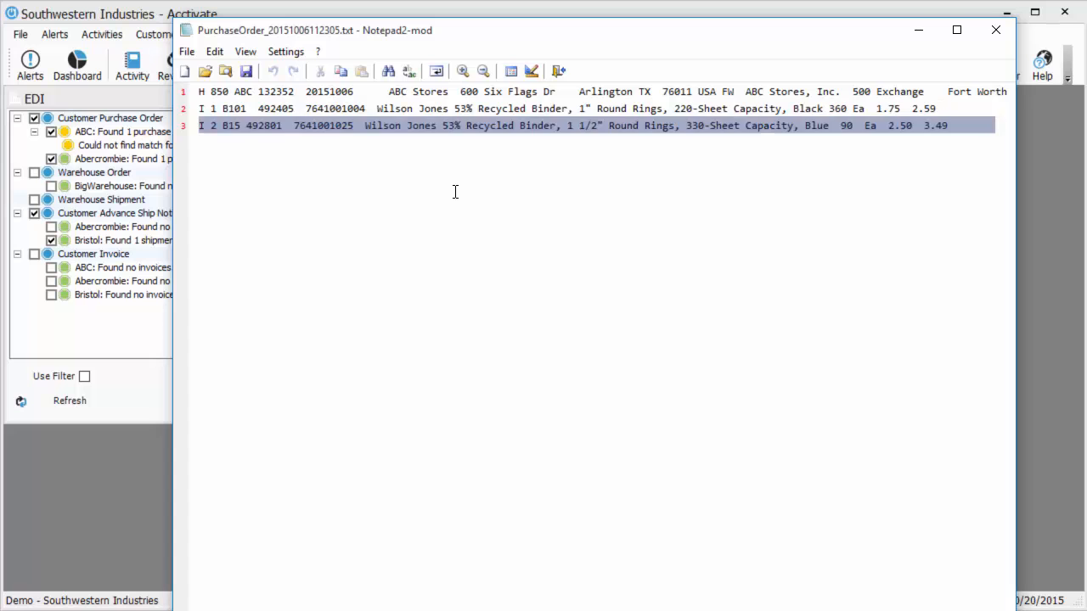
key("shift+Up")
key("shift+Up")
key("ctrl+c")
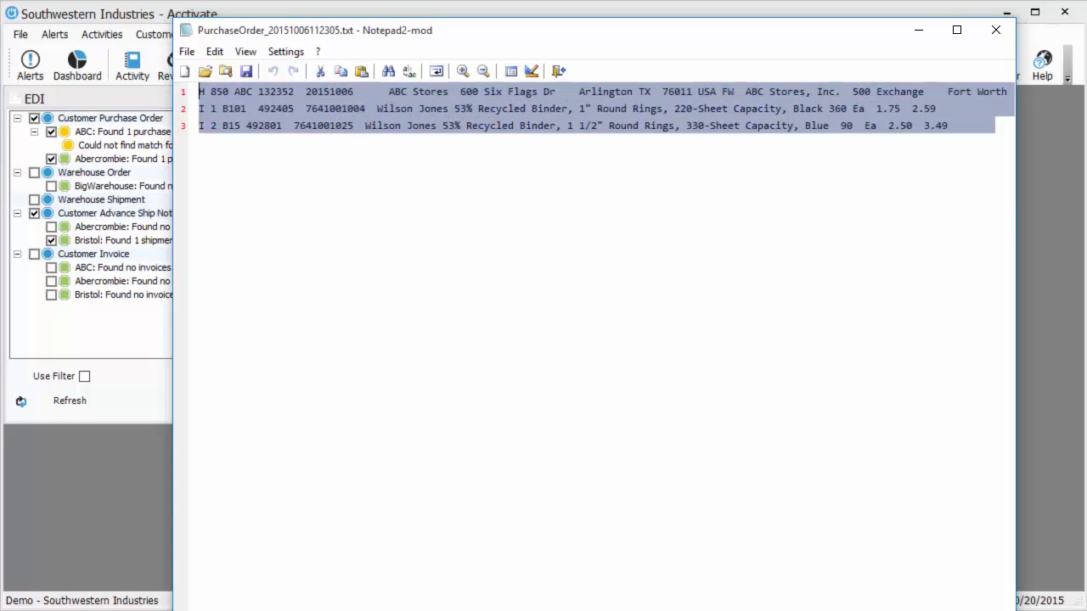
key("ctrl+v")
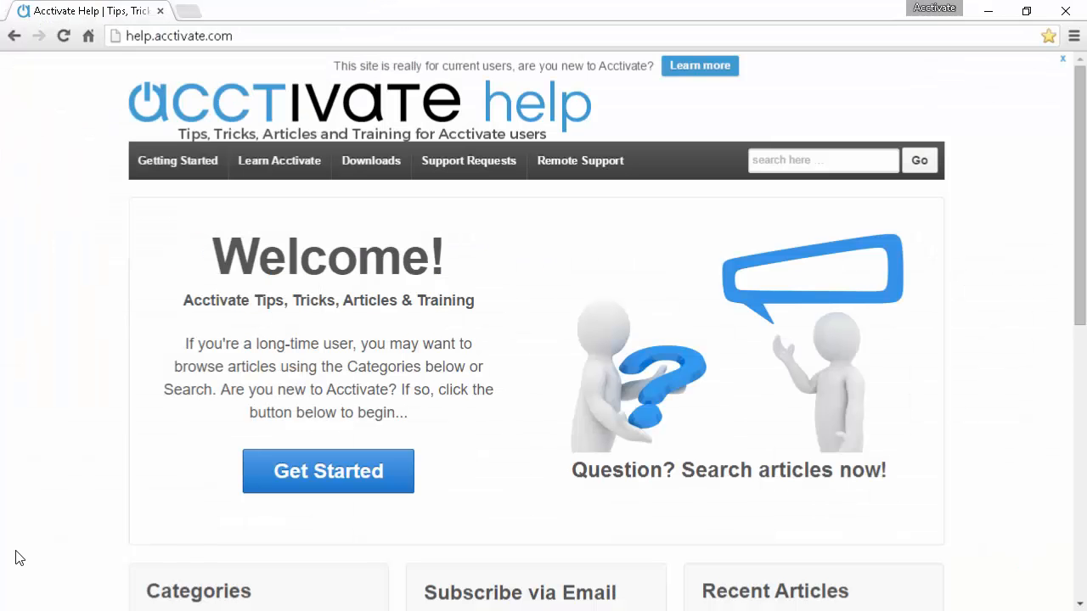
Switch to the Acctivate Help site, search it for 850 and open the EDI Customer Purchase Order – 850 article
left_click(862, 161)
type("85")
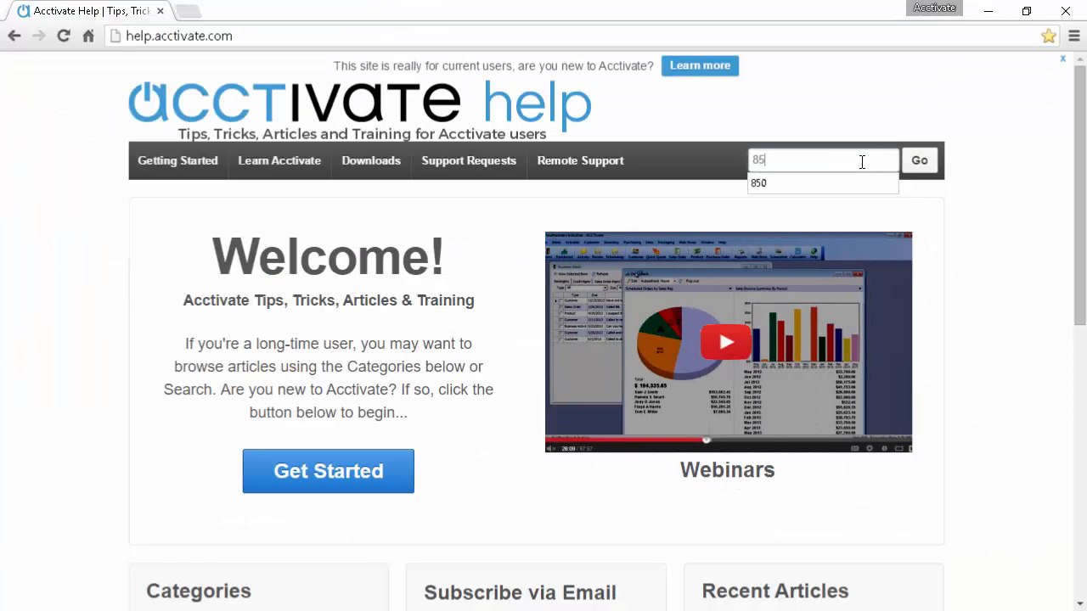
type("0")
key("Return")
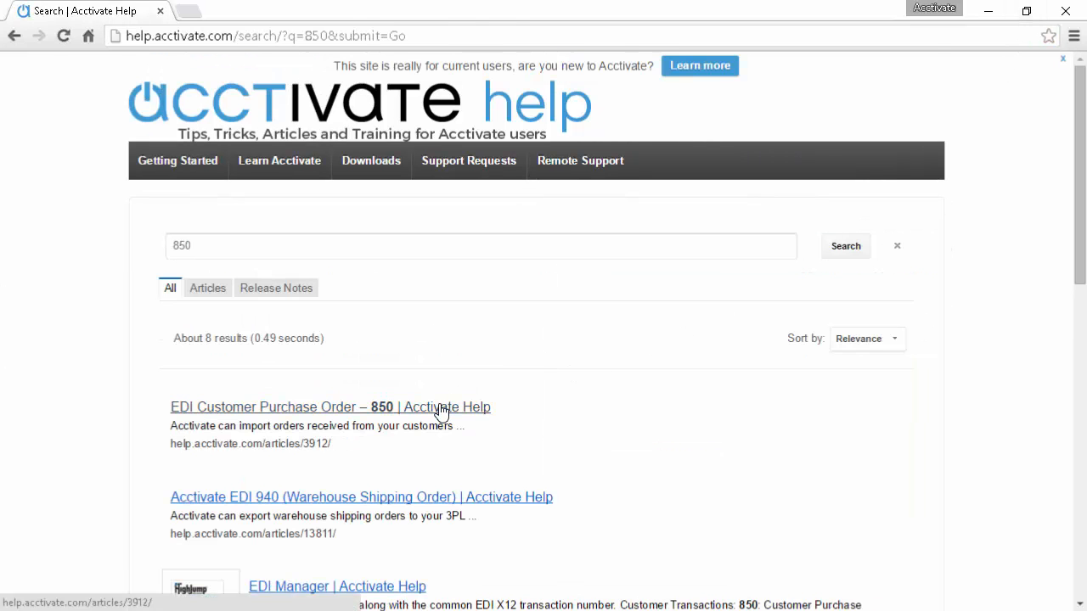
left_click(440, 412)
Shrink the help article's window so the Excel data shows behind it, and examine the Header Row column definitions
left_click(1024, 13)
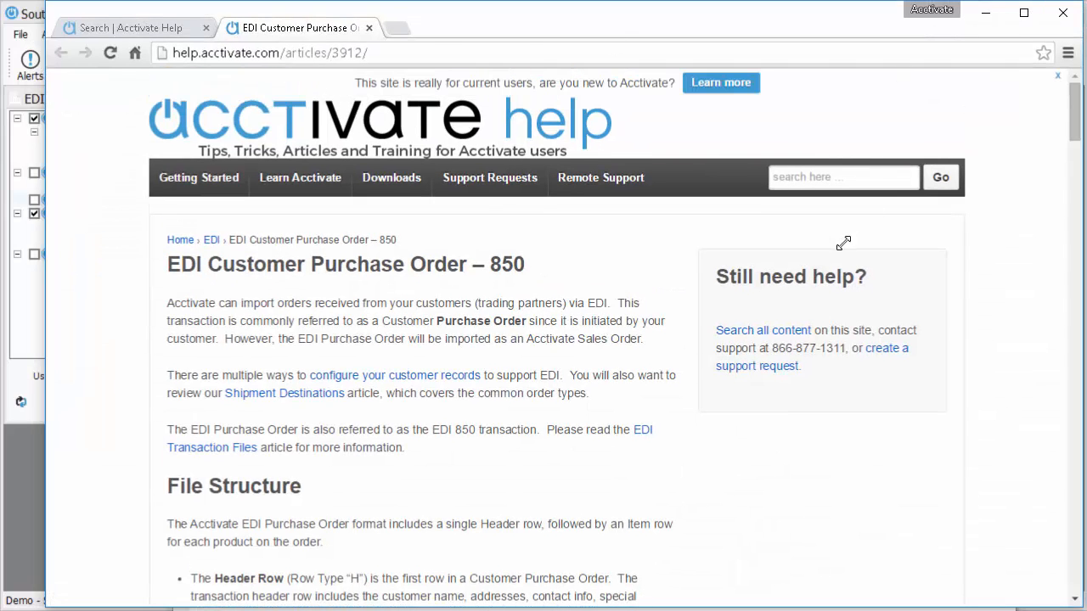
left_click_drag(46, 3, 263, 311)
left_click_drag(688, 323, 626, 175)
scroll(629, 362, "down", 3)
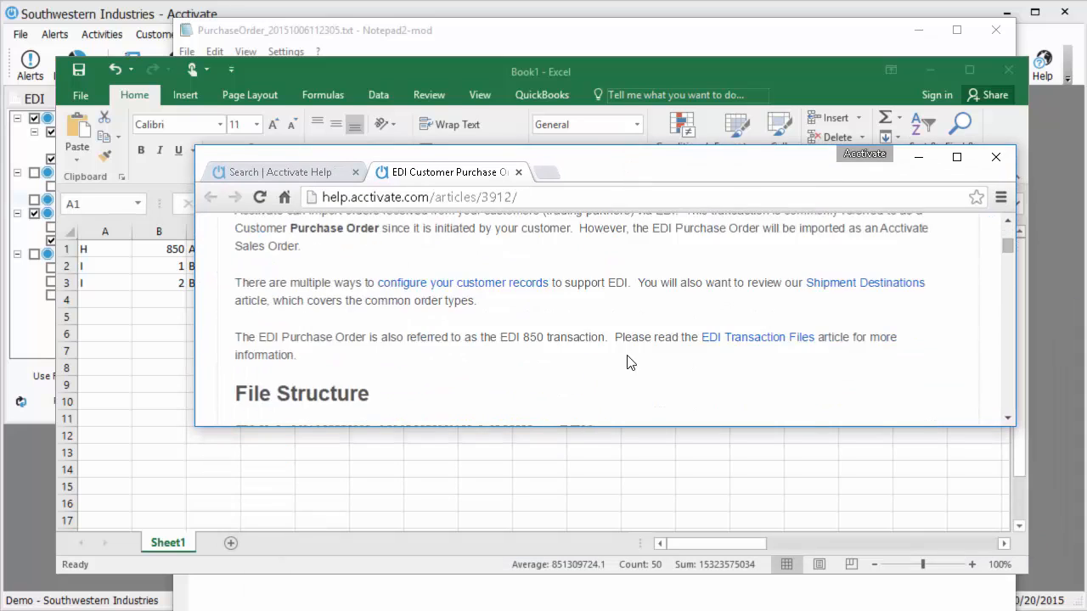
scroll(629, 363, "down", 5)
scroll(624, 358, "up", 2)
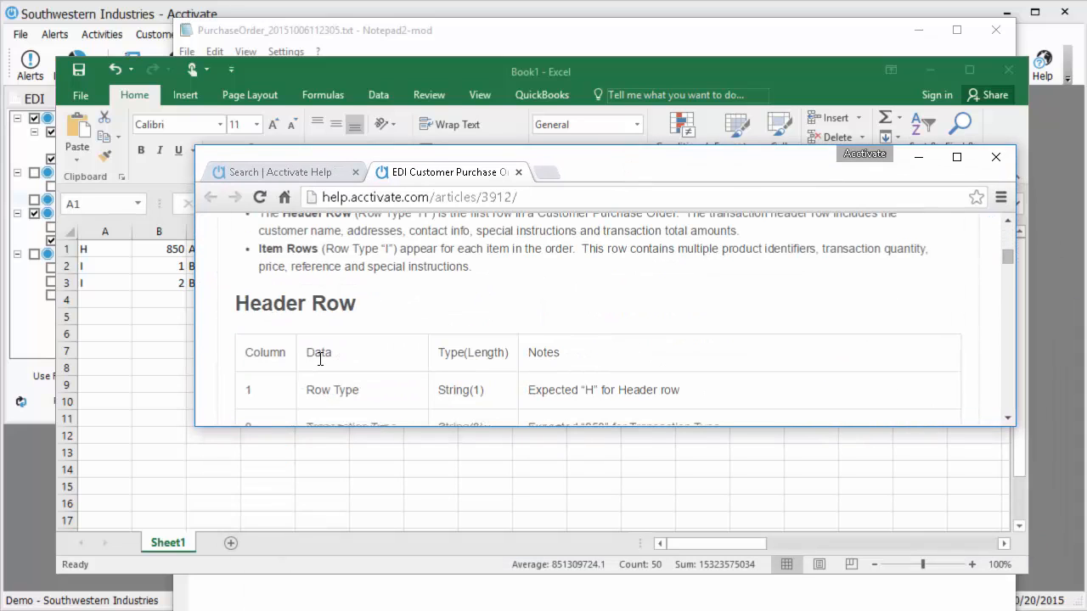
scroll(289, 356, "down", 5)
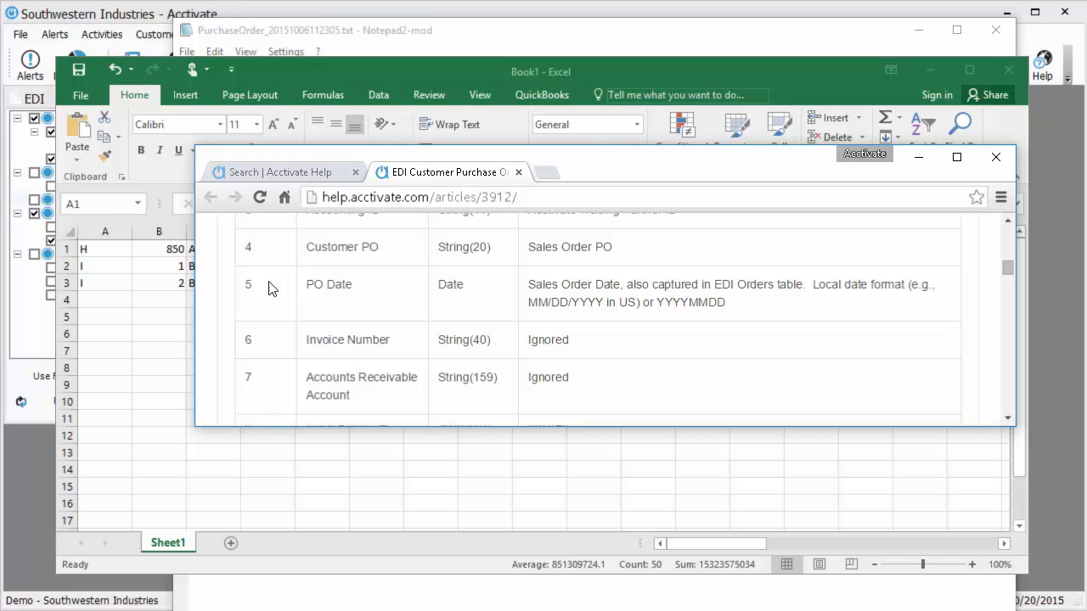
scroll(268, 288, "up", 1)
scroll(267, 317, "down", 4)
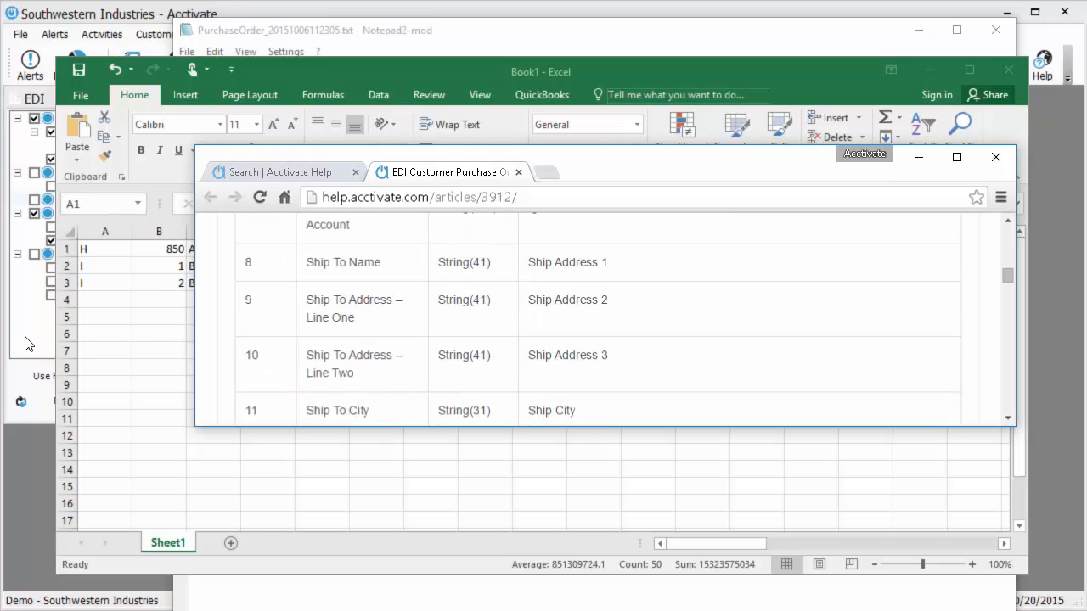
Recheck the unmatched product warning in Acctivate's EDI window, and read on in the help article to the item row column definitions
left_click(25, 343)
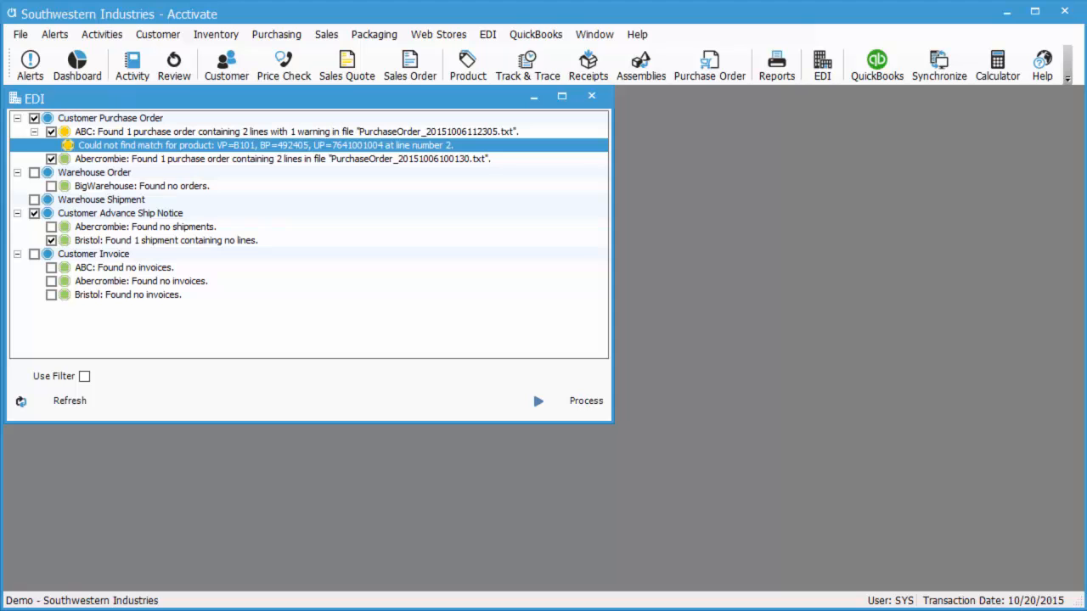
left_click(203, 610)
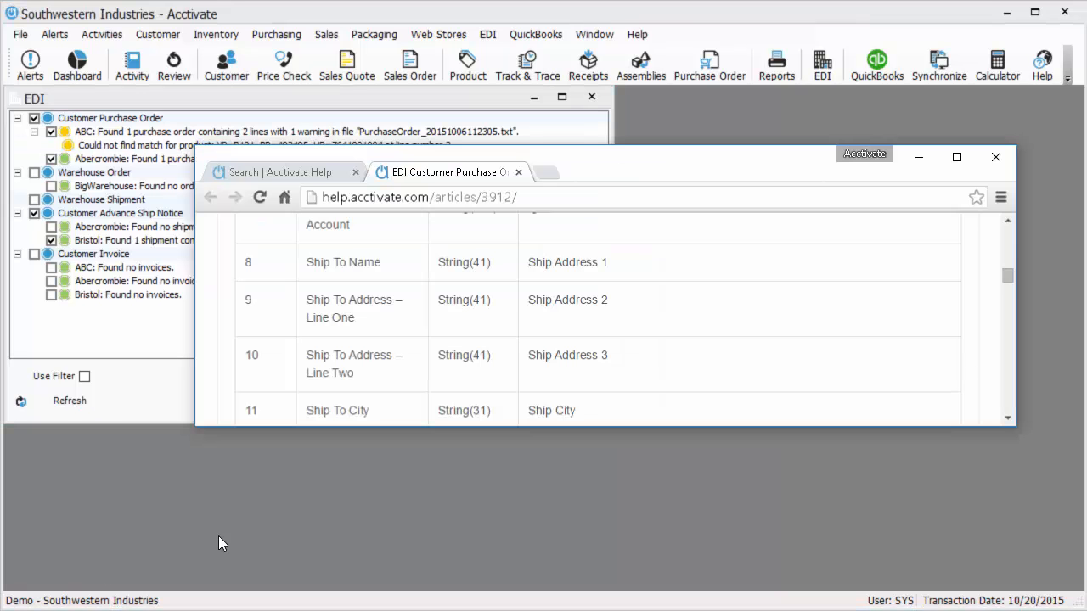
scroll(552, 323, "down", 5)
scroll(548, 334, "down", 15)
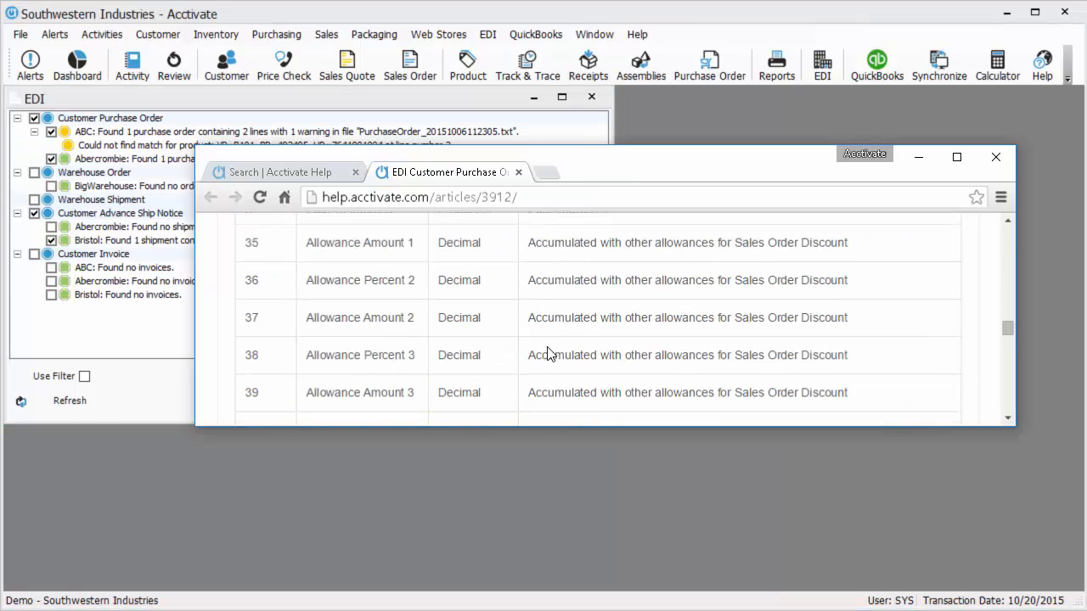
scroll(548, 358, "down", 4)
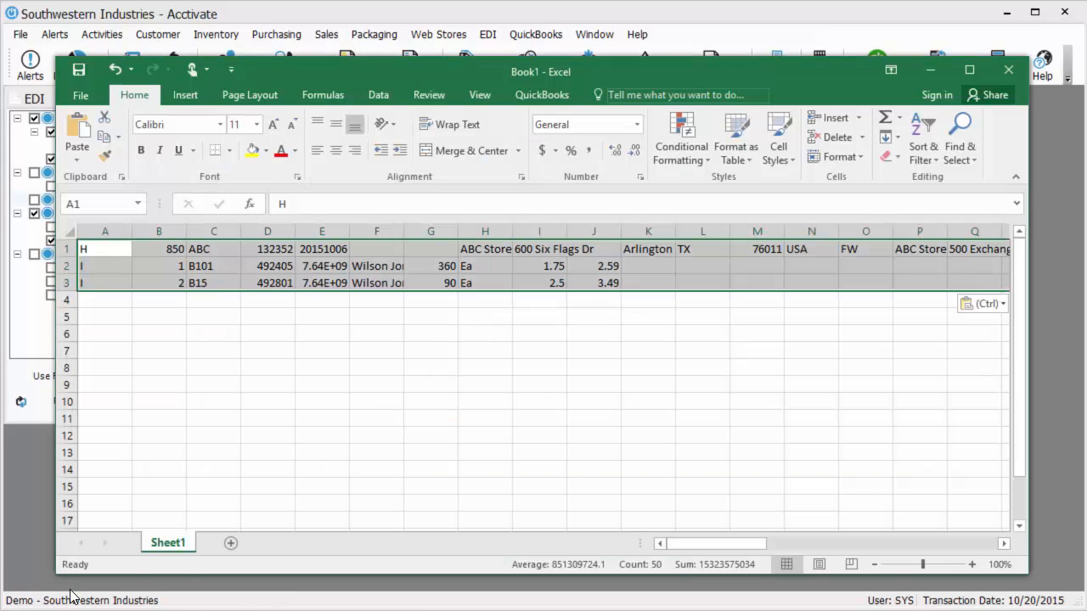
Switch to the Excel workbook and inspect column C, its product ID for the second item, and the far column AY
left_click(352, 434)
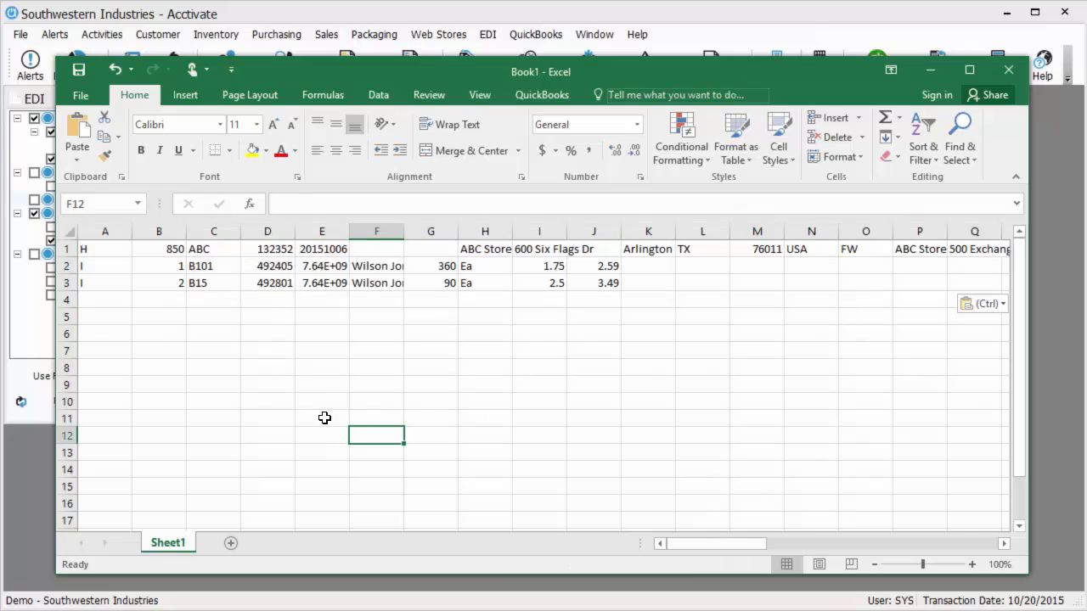
left_click(224, 233)
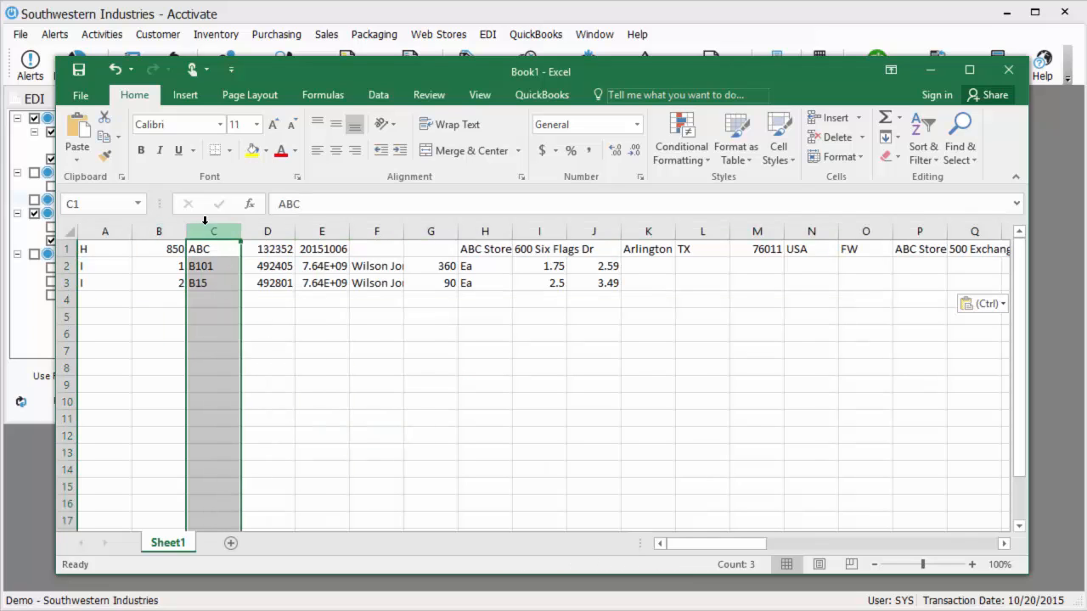
left_click(224, 287)
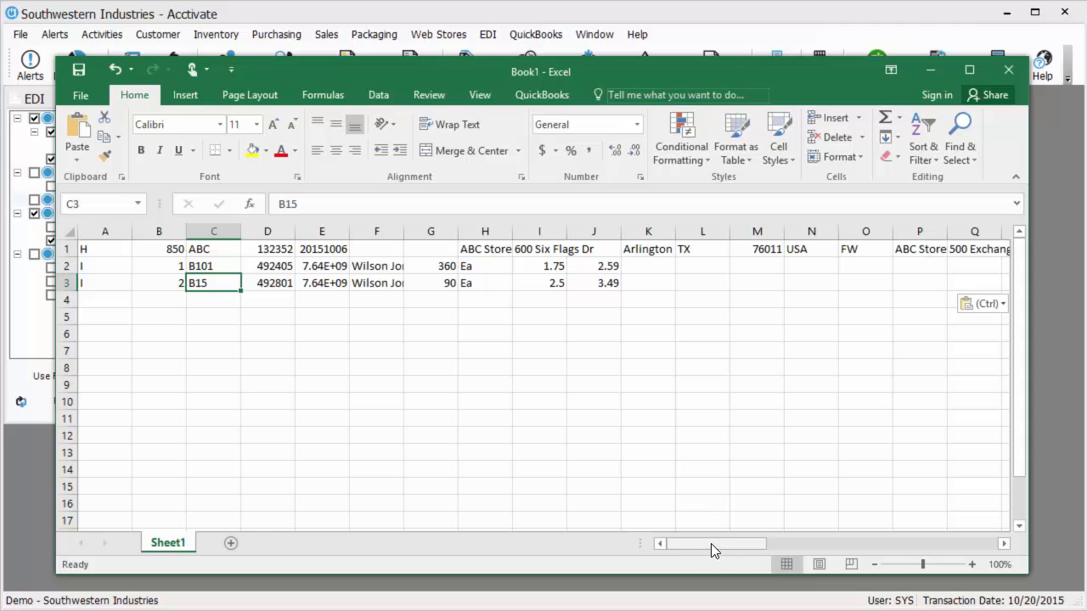
left_click_drag(713, 544, 671, 565)
left_click(698, 232)
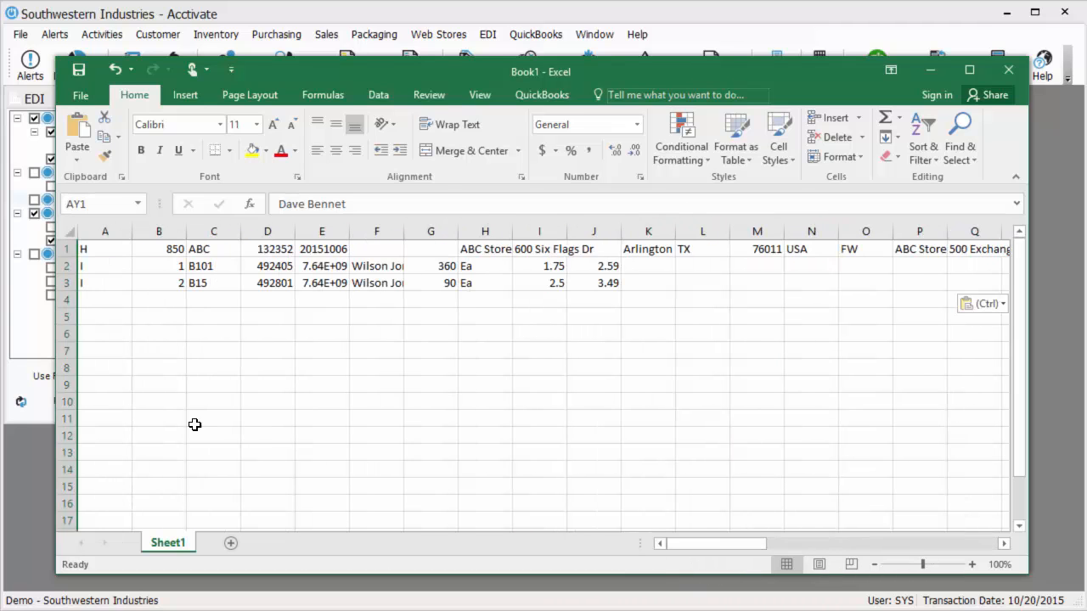
Enable the R1C1 reference style in Excel's formula options so that columns are numbered
left_click(78, 94)
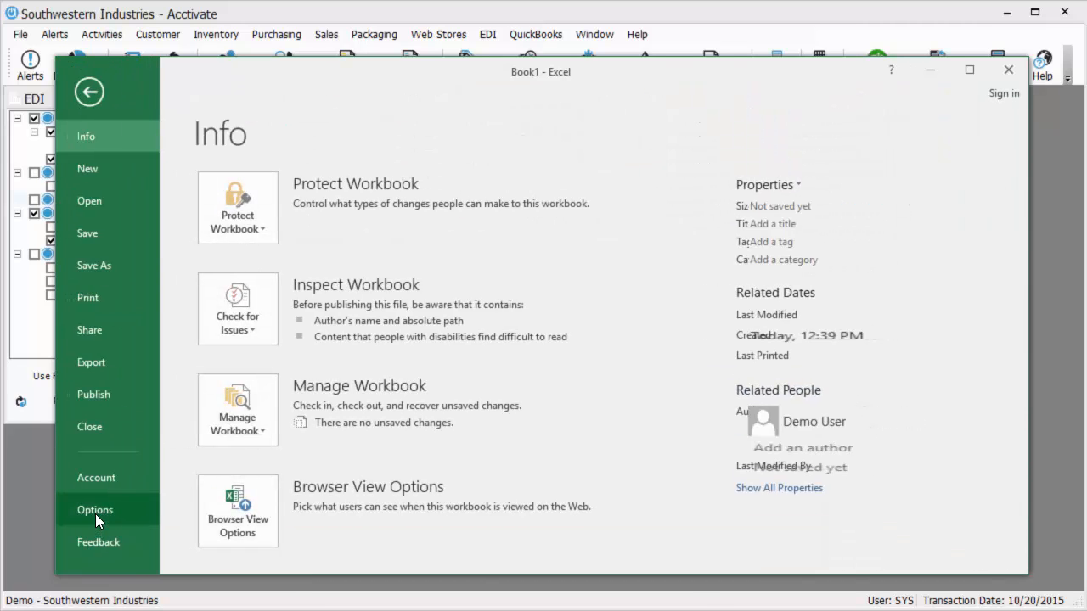
left_click(95, 510)
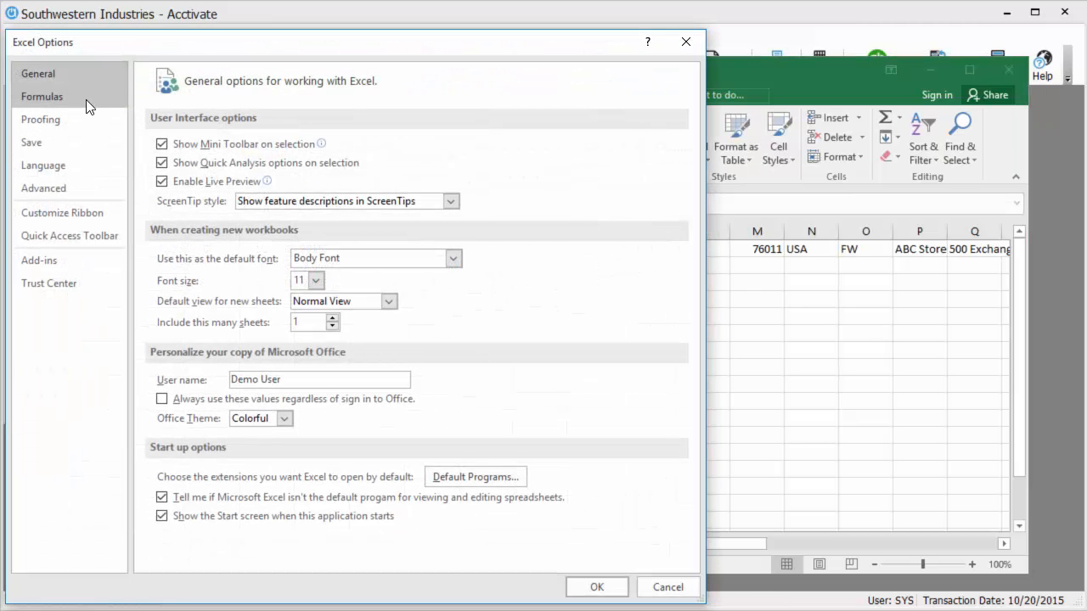
left_click(86, 99)
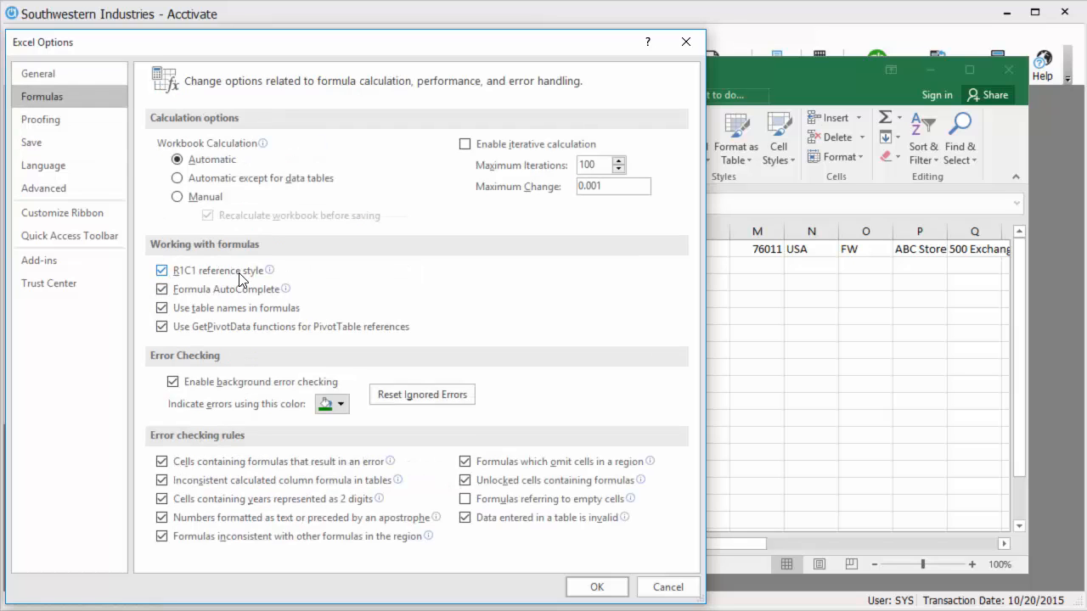
left_click(592, 590)
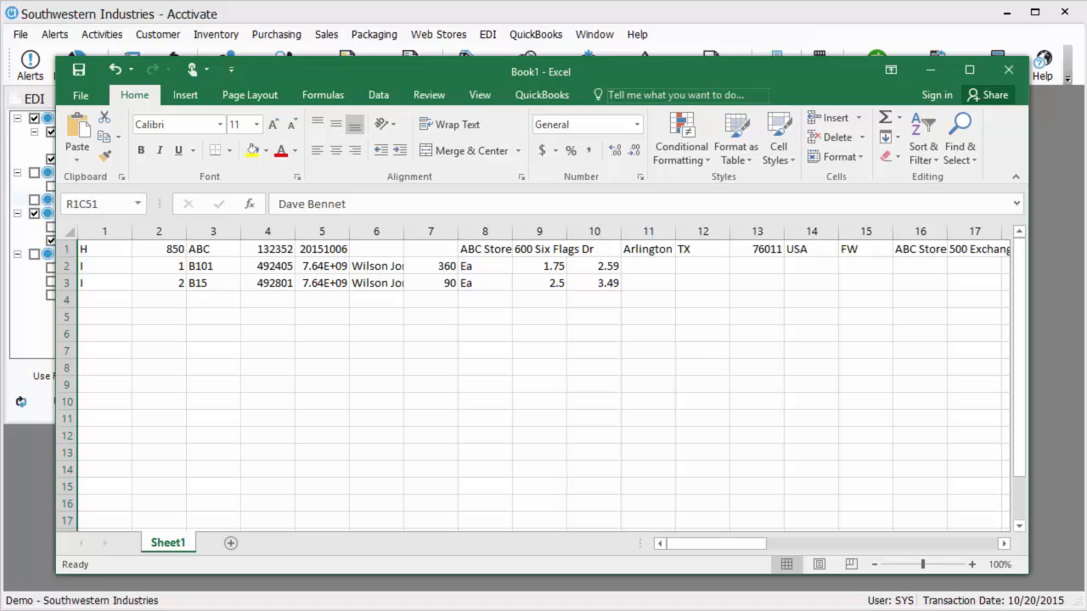
Recheck the help article's column tables, minimise the browser and the Excel workbook, and close the purchase order text file
key("alt+Tab")
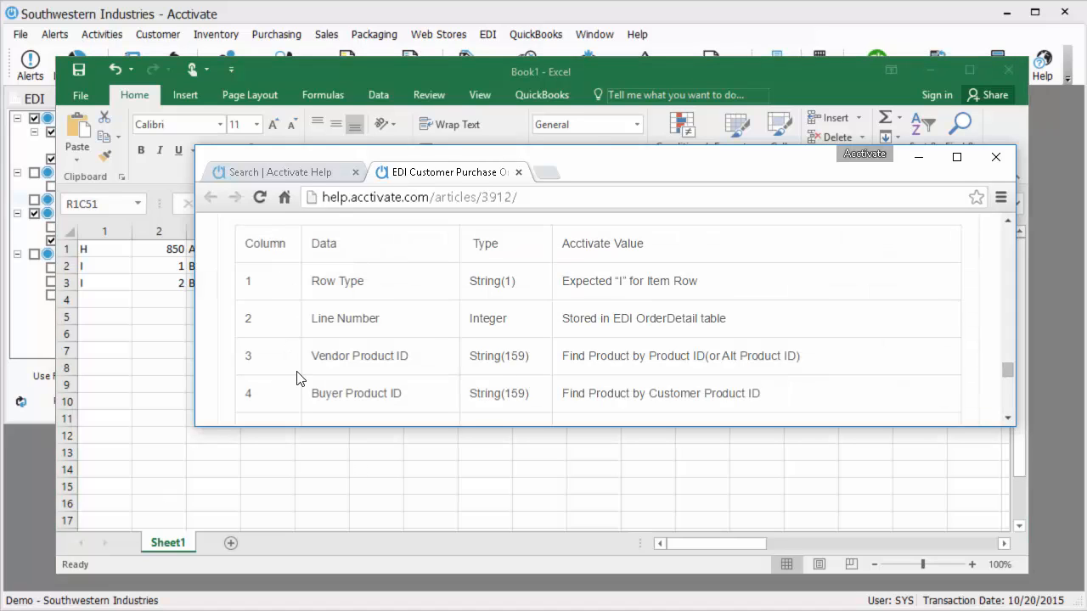
scroll(346, 376, "up", 10)
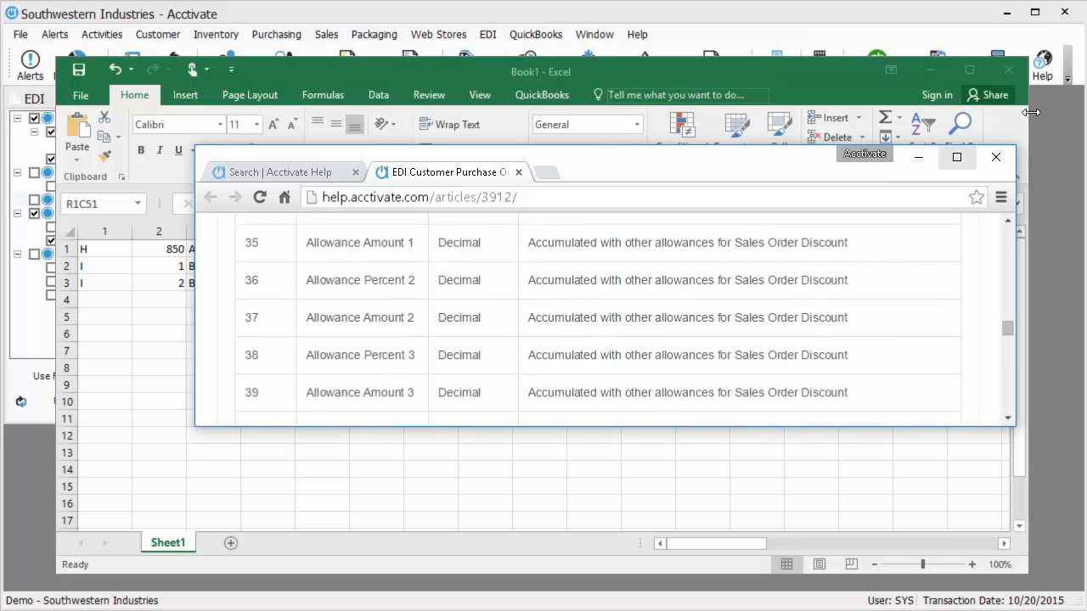
left_click(920, 156)
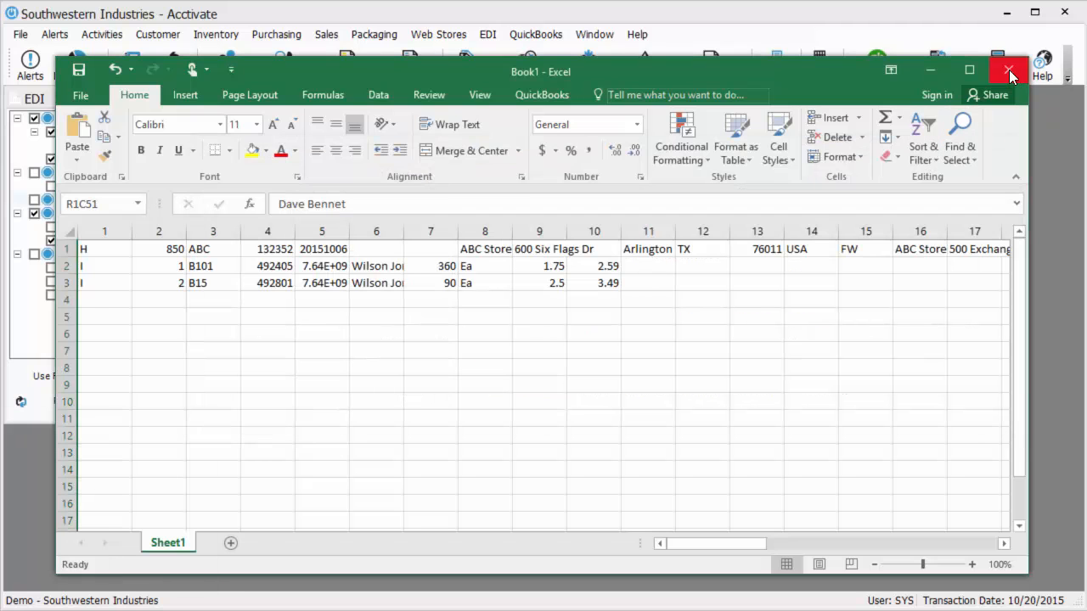
left_click(931, 70)
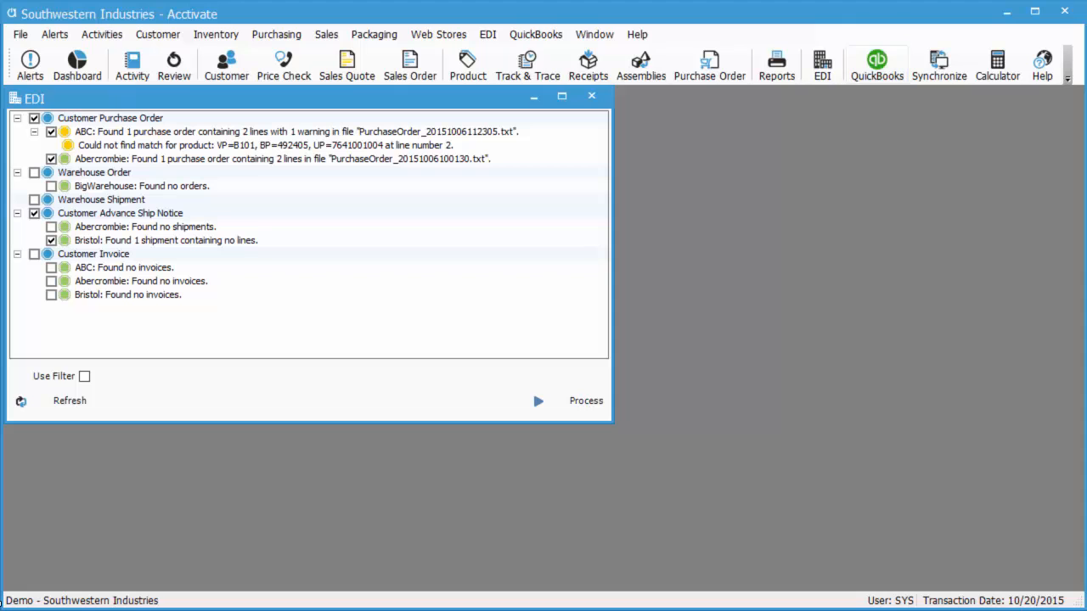
left_click(246, 610)
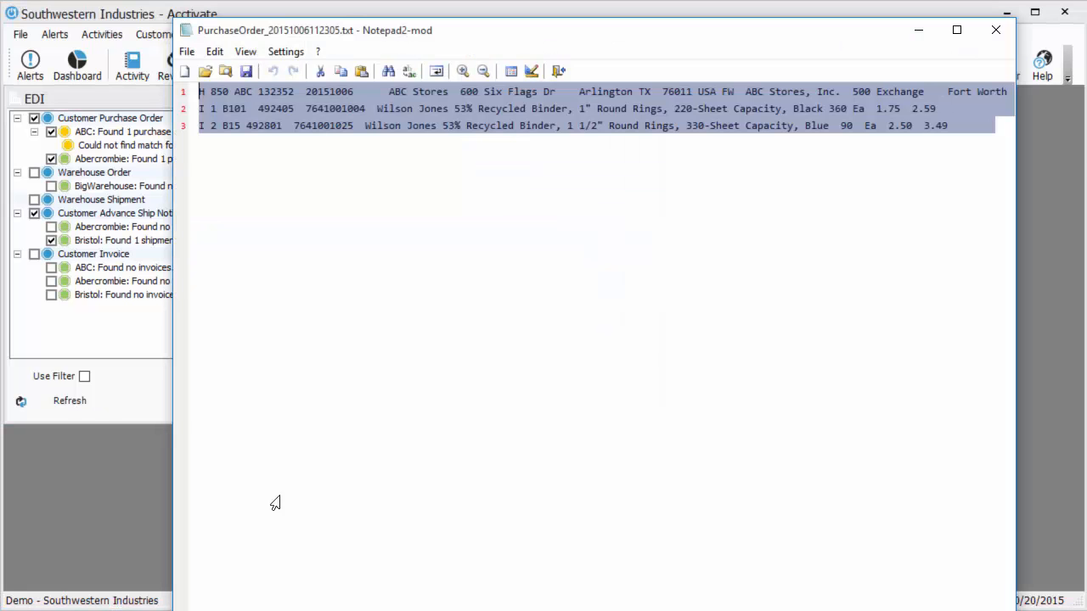
left_click(997, 31)
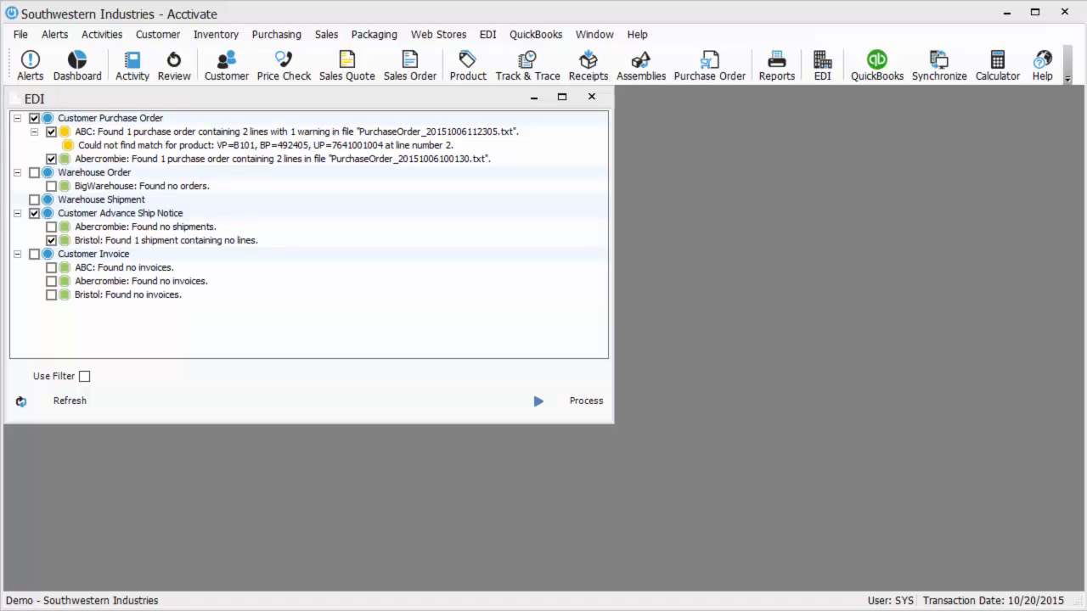
Open the Product window beside the EDI warning, look up products by UPC and load product B10
left_click(473, 67)
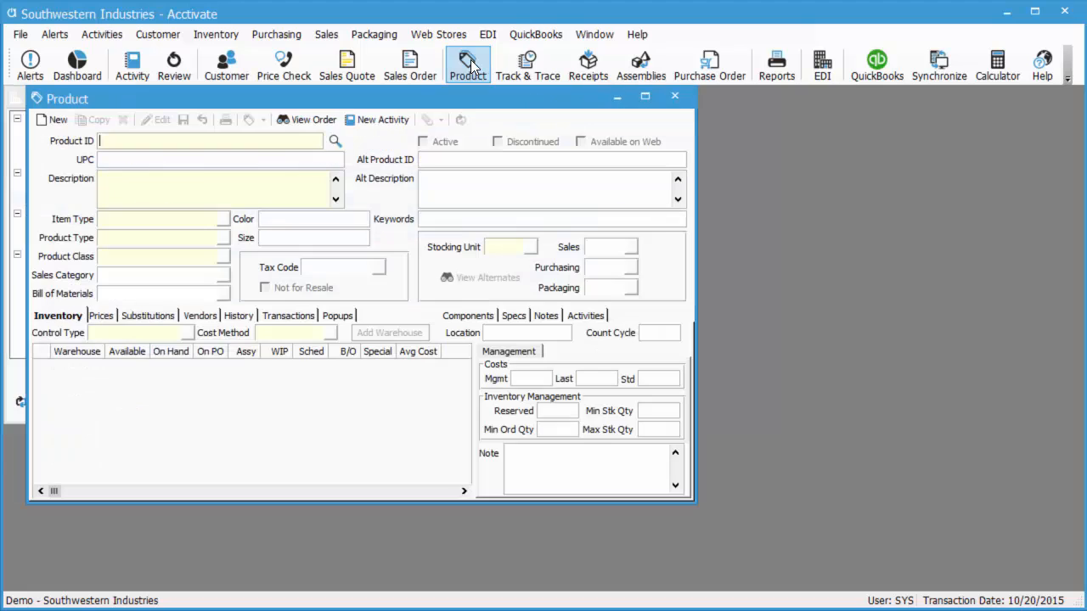
left_click_drag(456, 105, 850, 154)
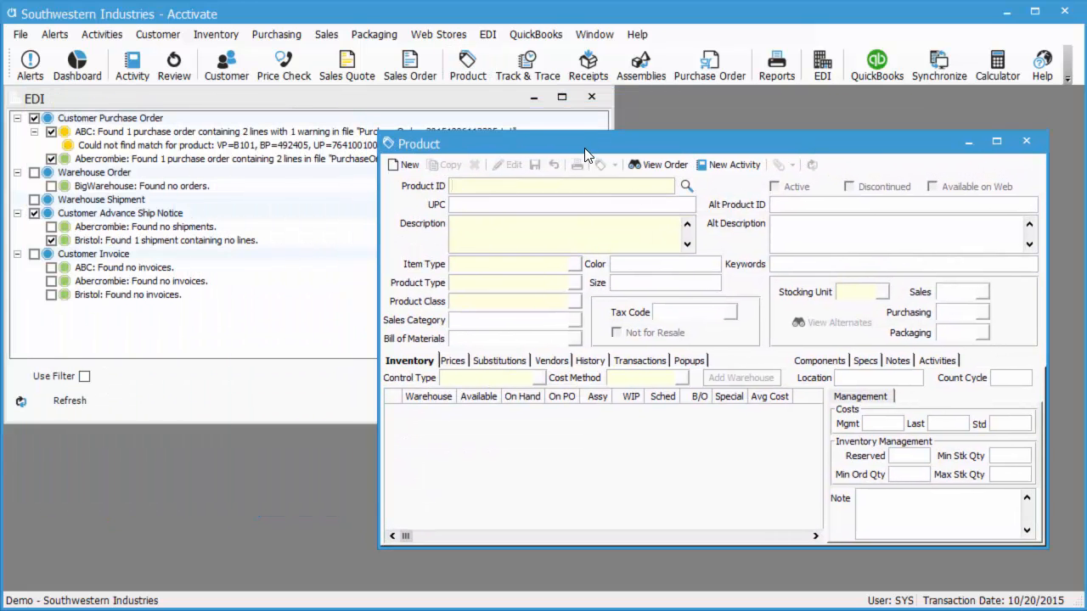
left_click_drag(584, 148, 562, 175)
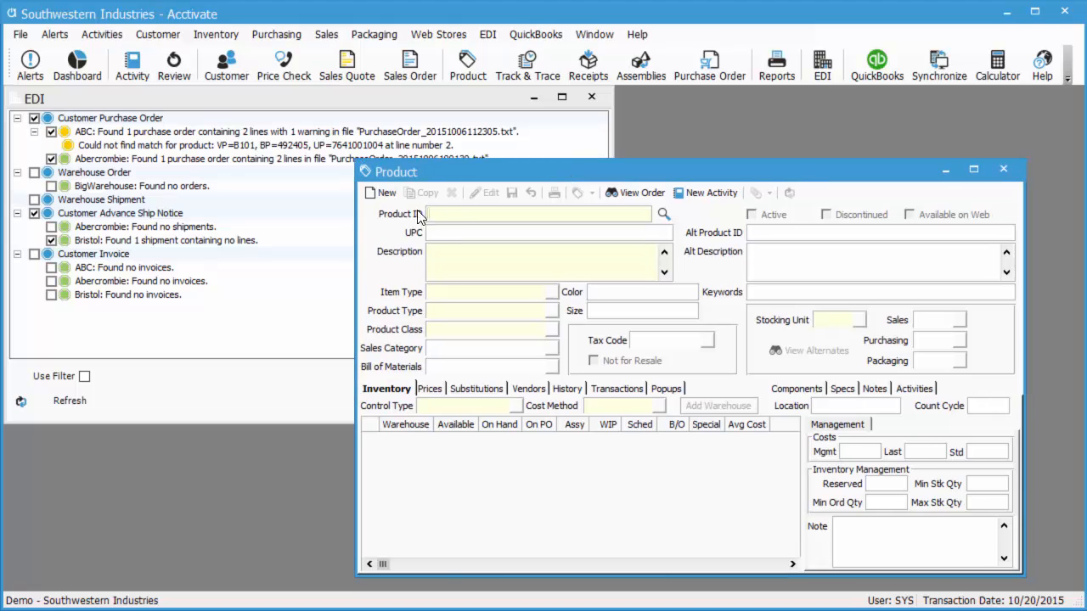
left_click(663, 214)
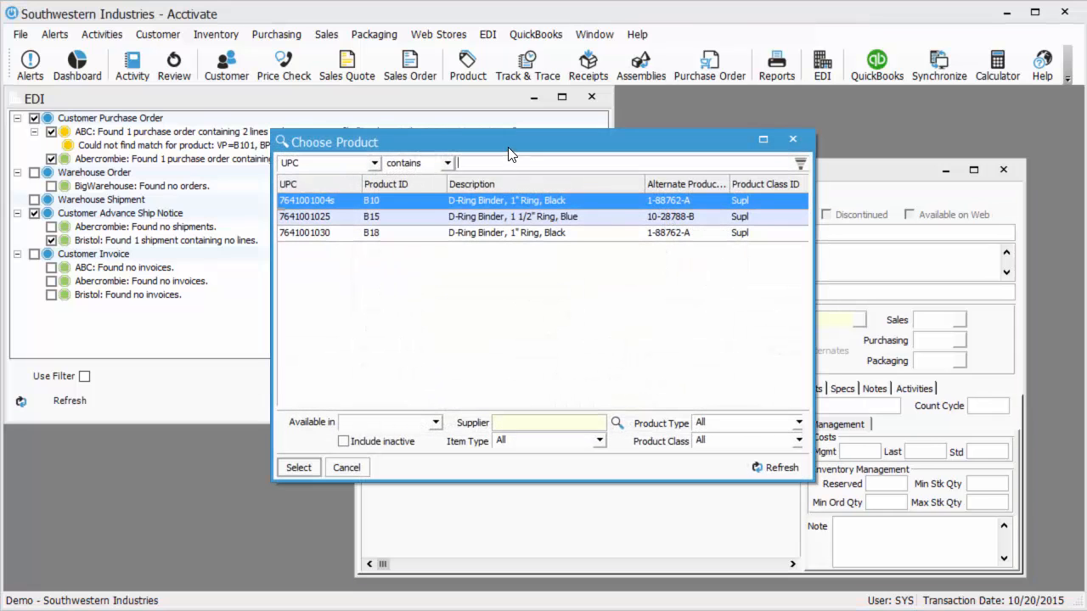
left_click_drag(509, 153, 521, 210)
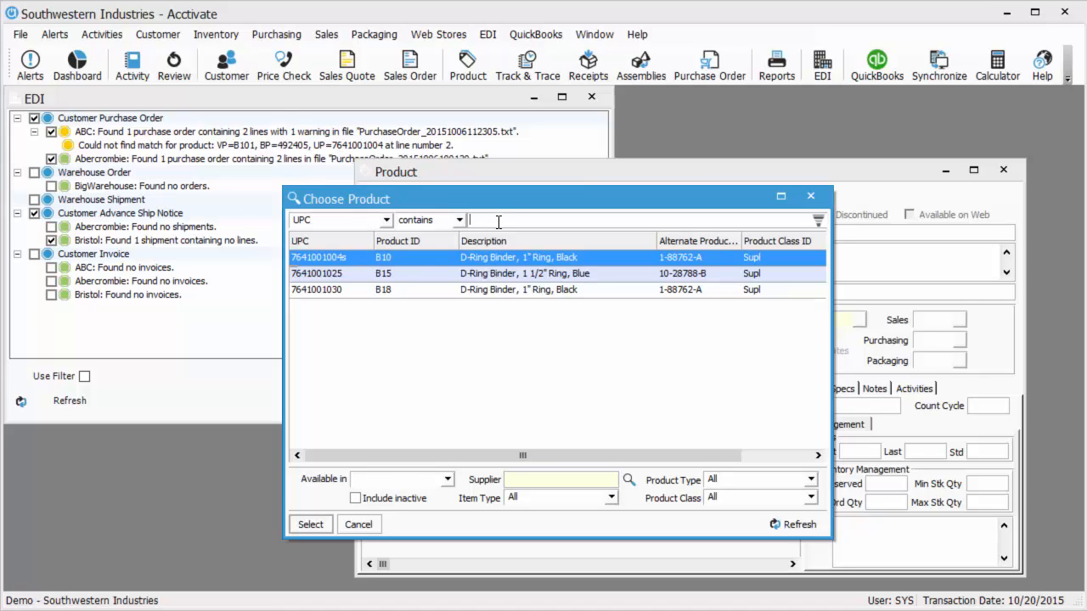
double_click(357, 257)
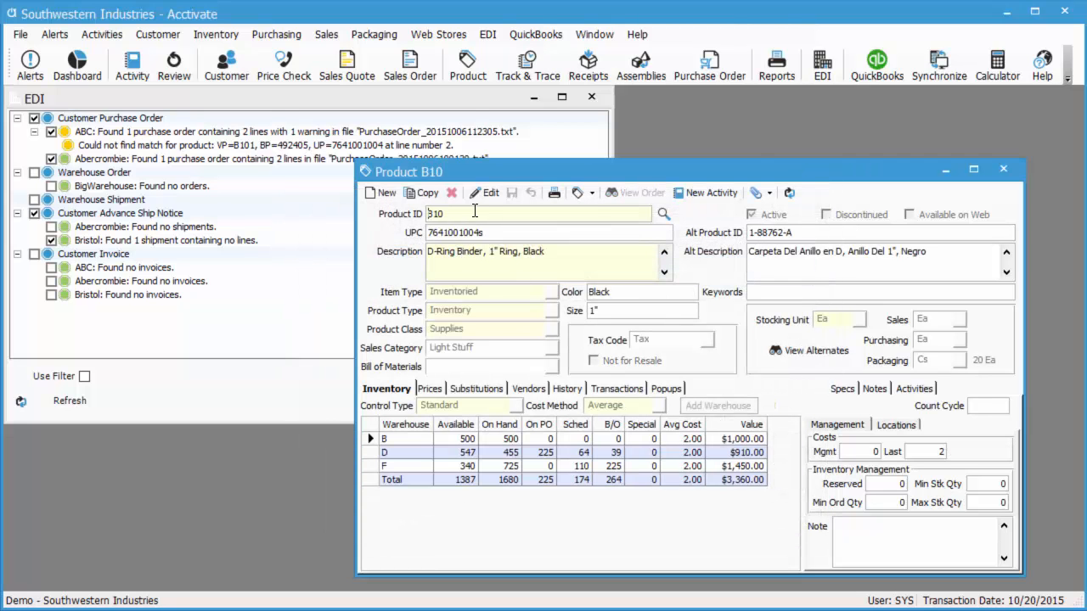
left_click(490, 194)
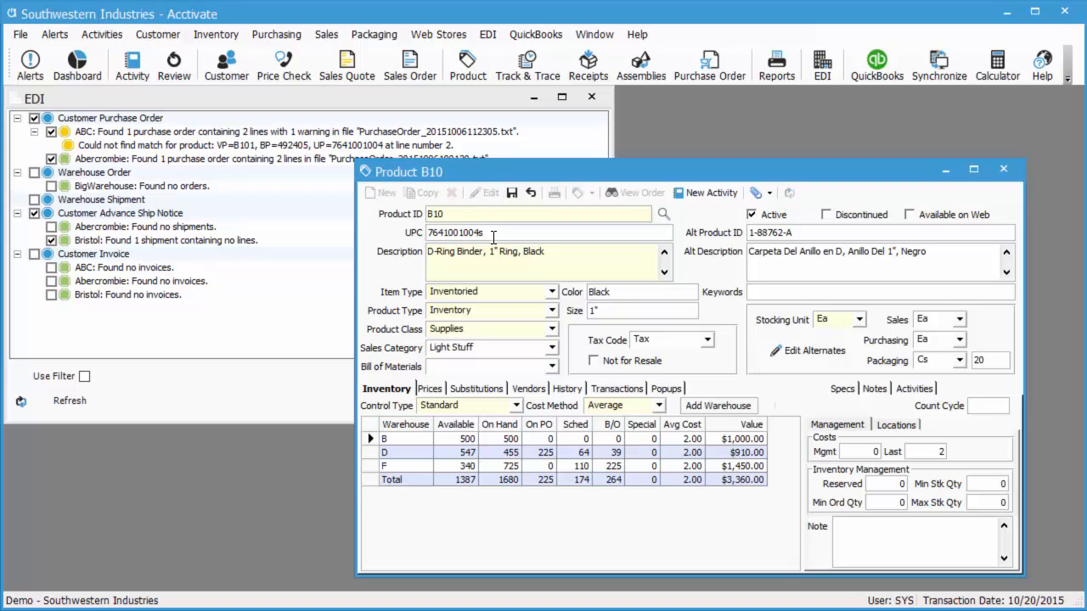
left_click(495, 232)
left_click(495, 232)
left_click(512, 194)
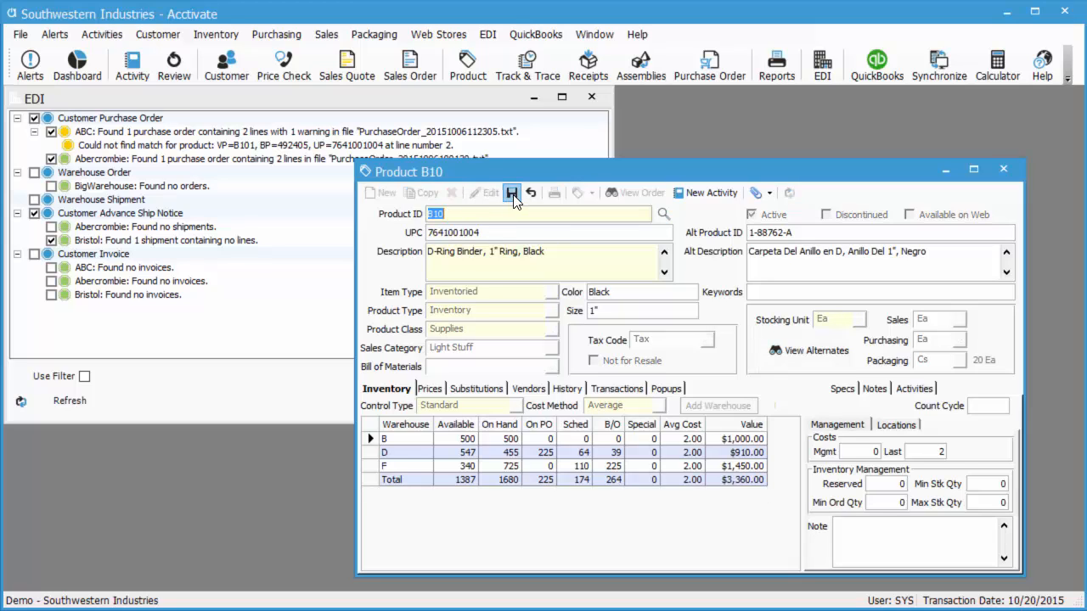
Refresh the EDI transactions, process the checked customer purchase orders and advance ship notice, and refresh the list again
left_click(227, 347)
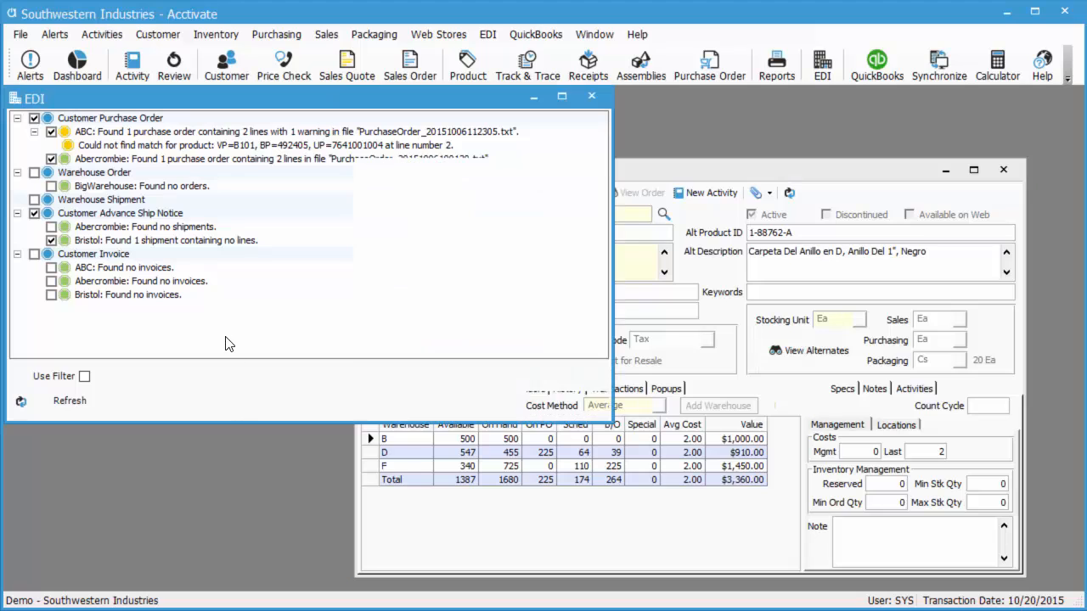
left_click(59, 406)
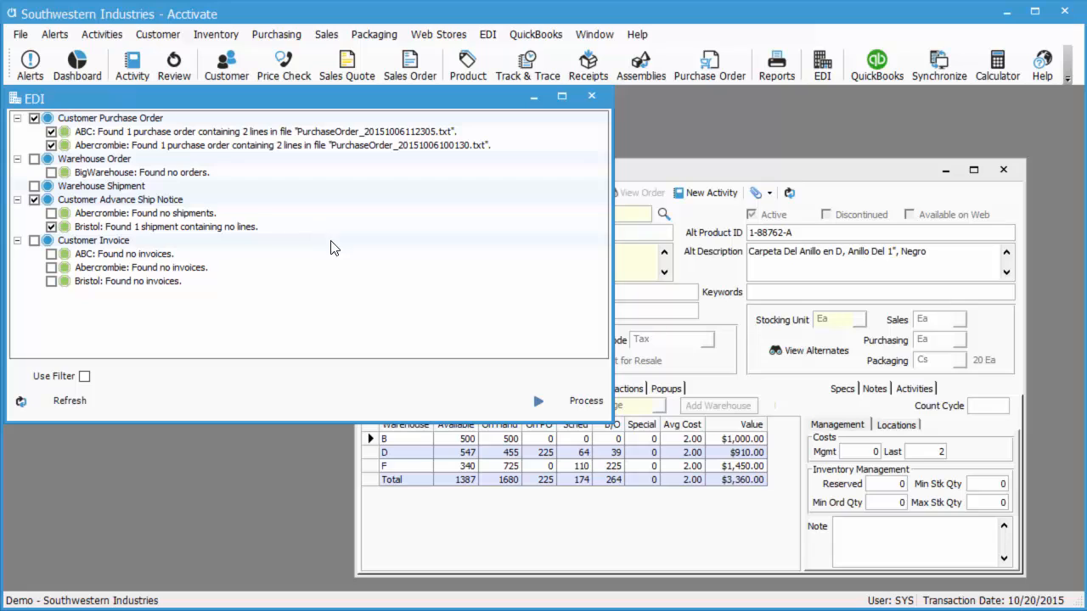
left_click(586, 403)
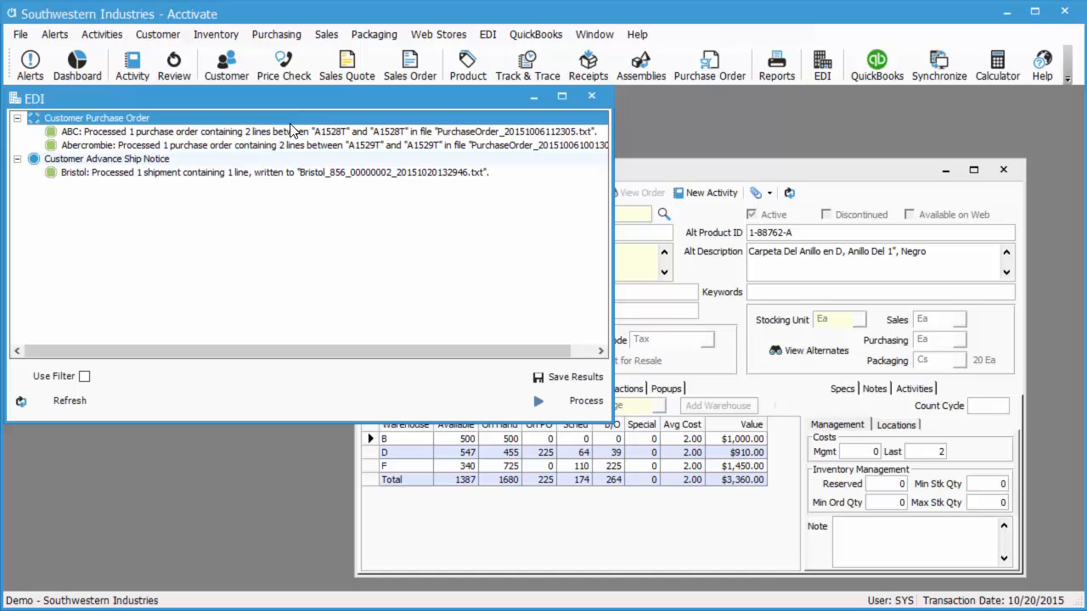
left_click(72, 405)
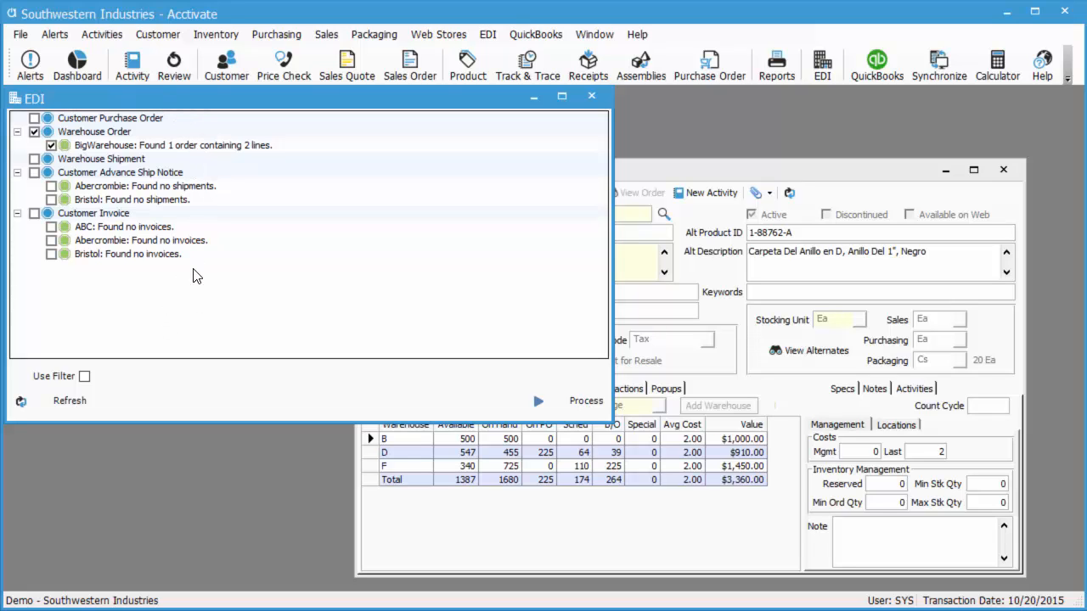
Copy the EDI results list to the clipboard and paste it into a new sheet of the Excel workbook, then return to Acctivate
right_click(187, 320)
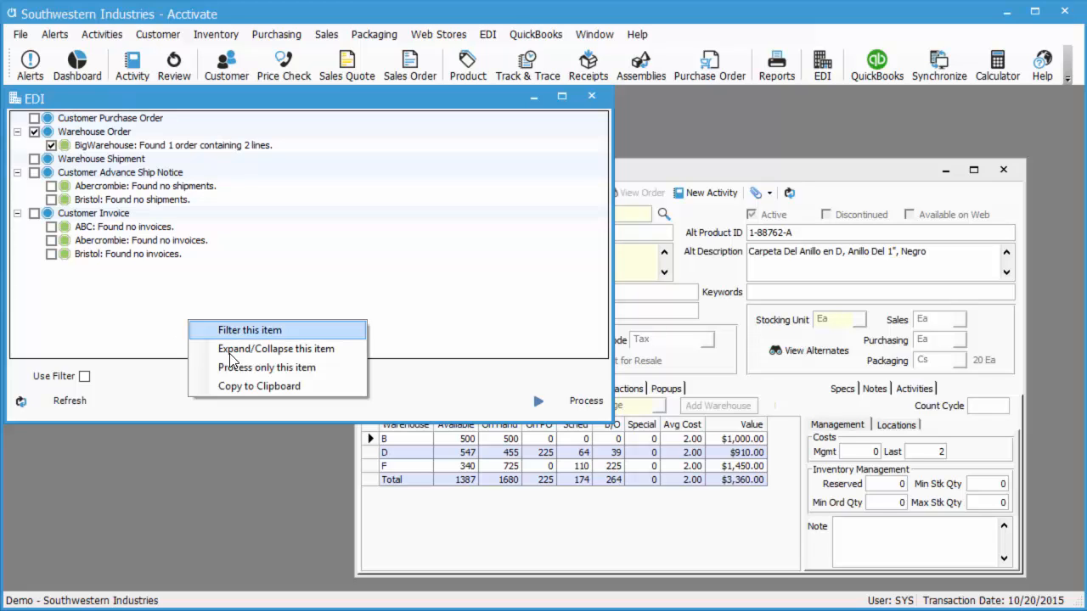
left_click(246, 386)
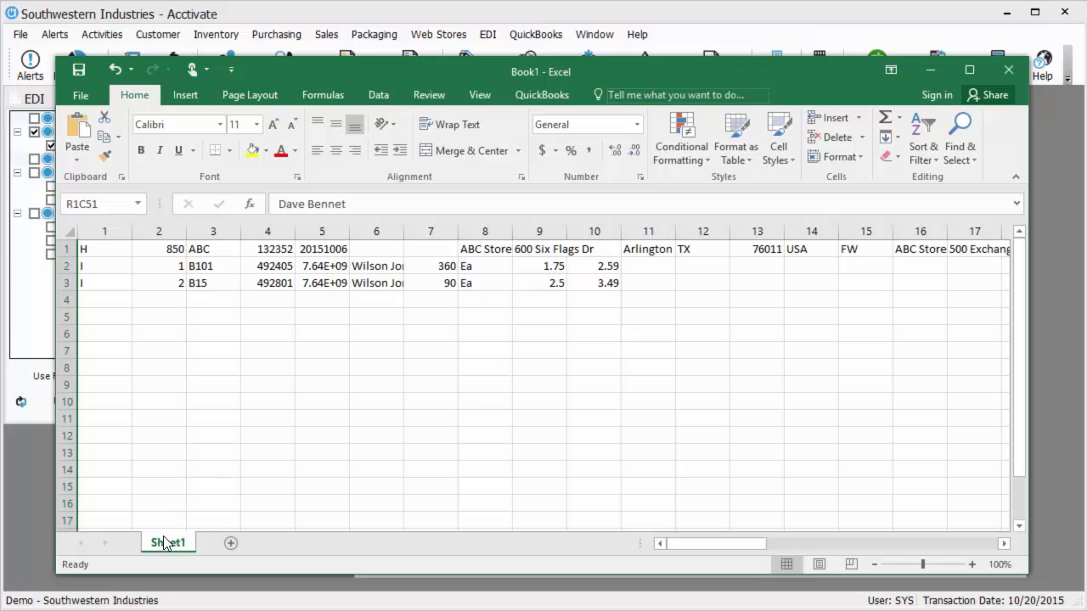
left_click(230, 544)
key("ctrl+v")
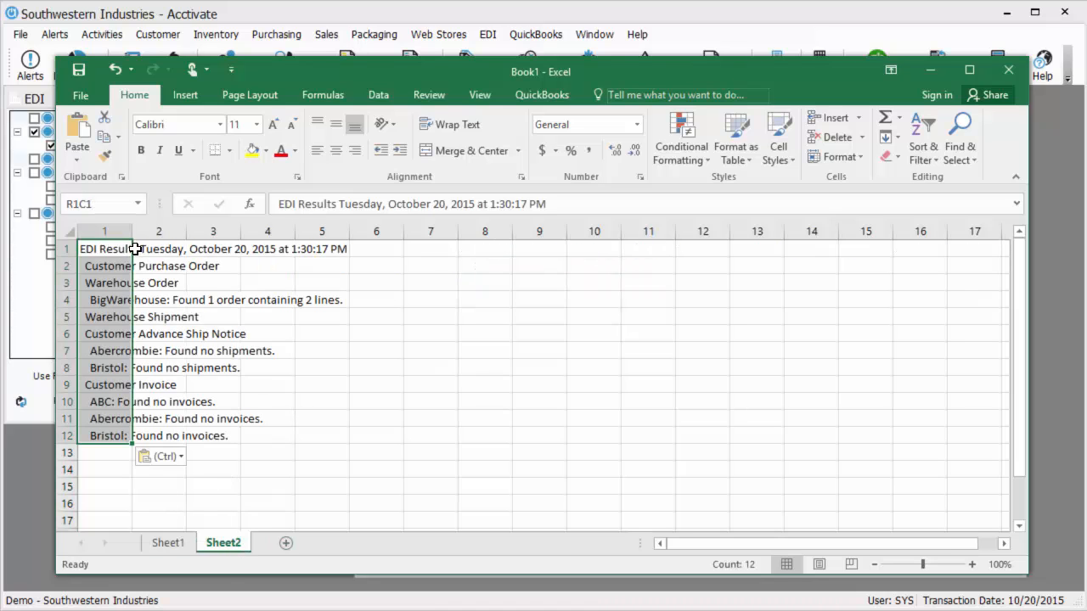
left_click(117, 491)
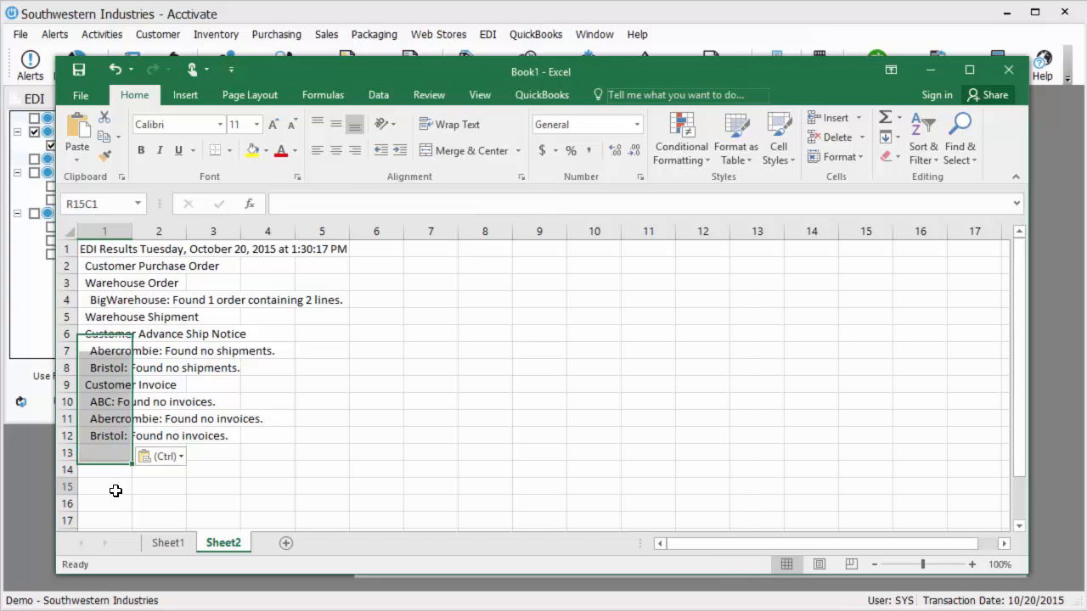
left_click(32, 318)
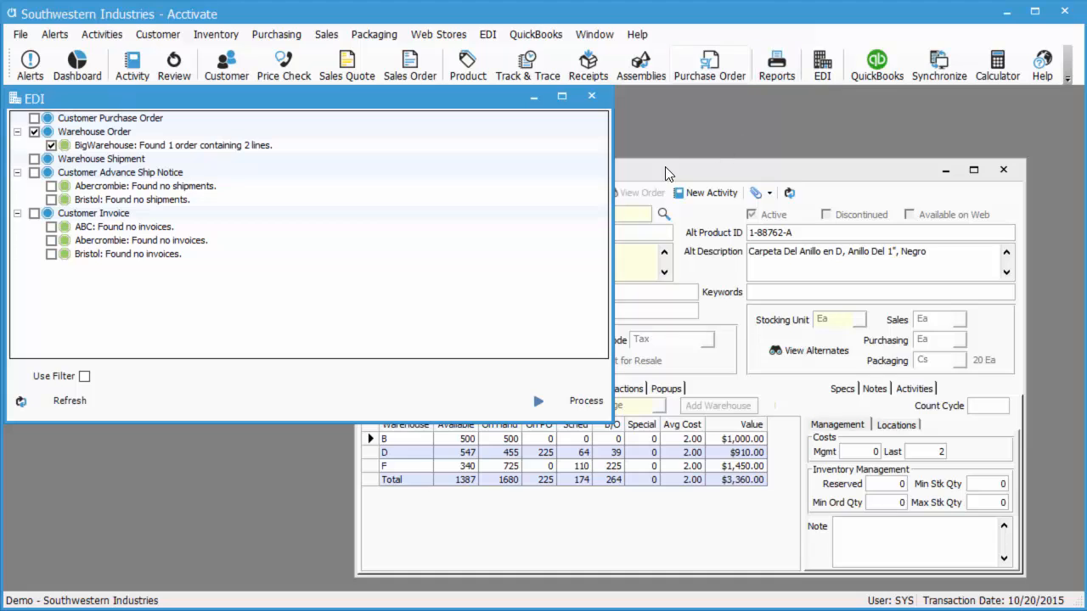
Look up the ABC Services and Abercrombie sales orders by order number and compare the Abercrombie order with the pending BigWarehouse warehouse order
left_click(411, 68)
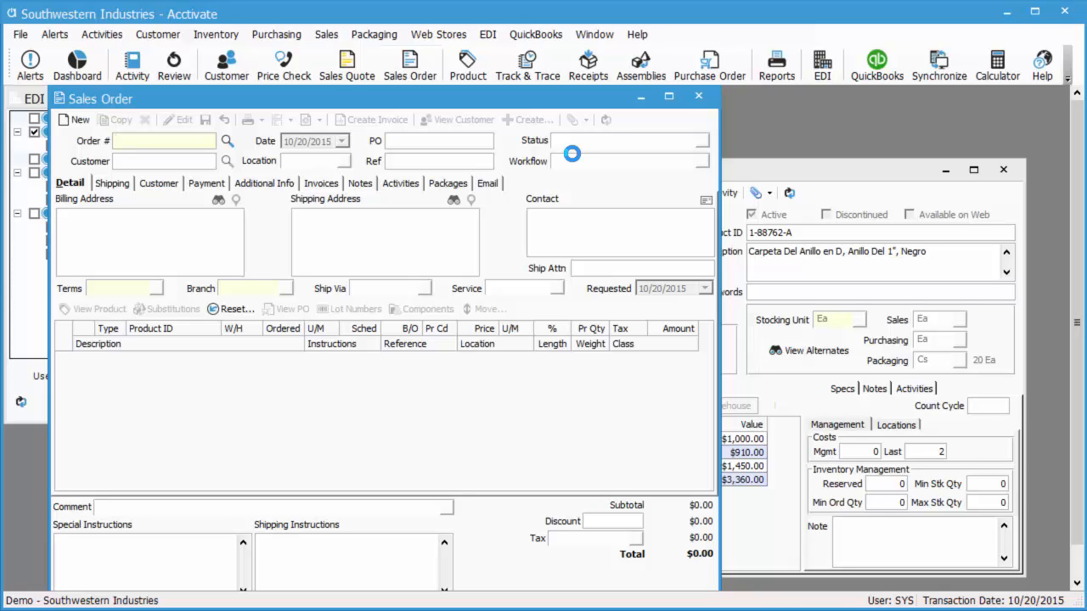
type("a1528t")
key("Return")
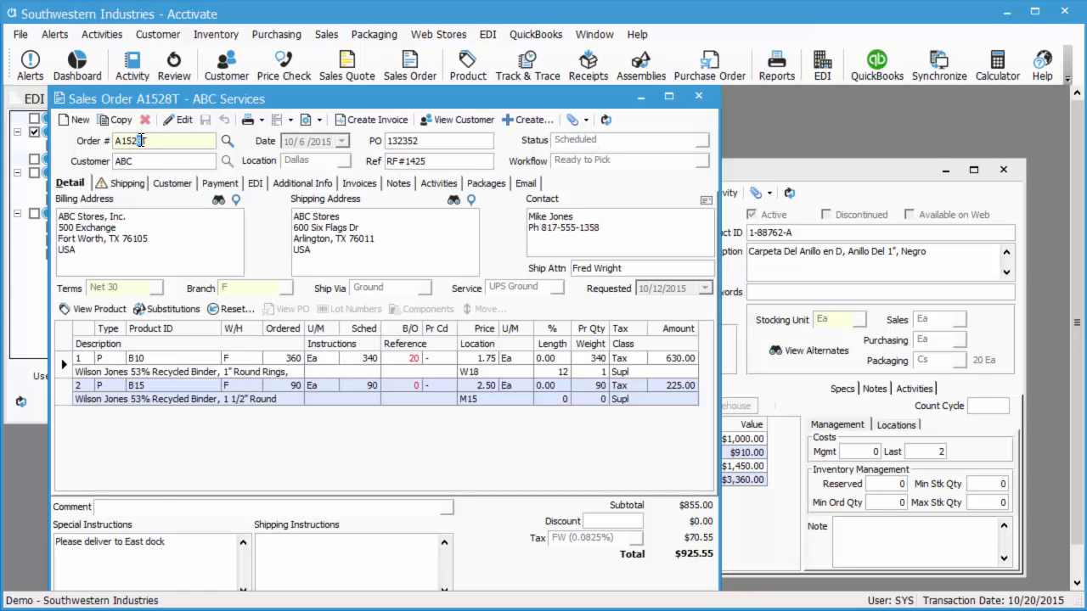
left_click(141, 140)
key("BackSpace")
type("9")
key("Return")
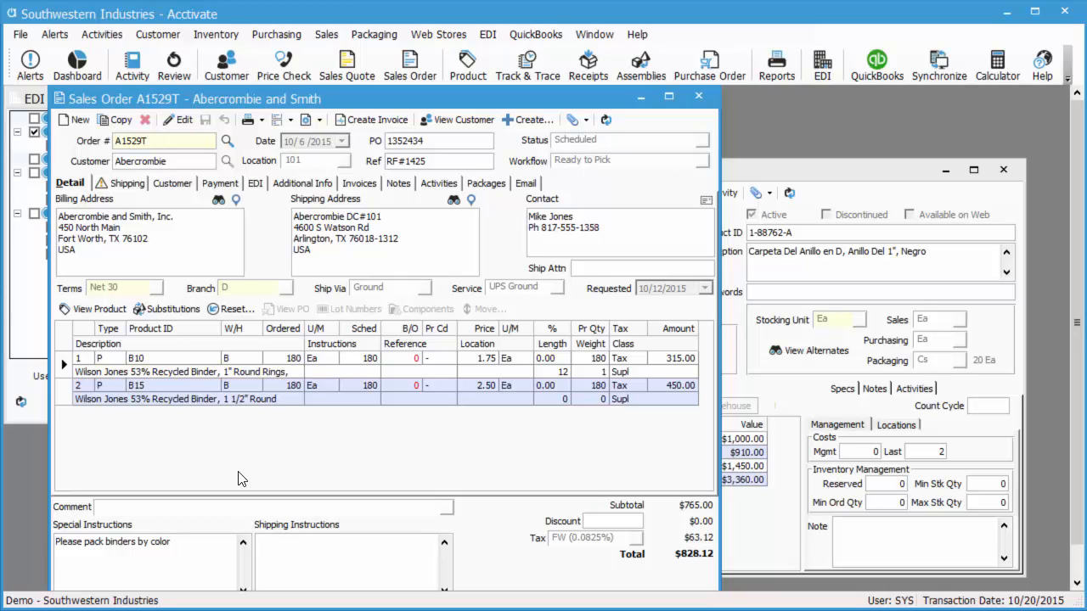
left_click(26, 321)
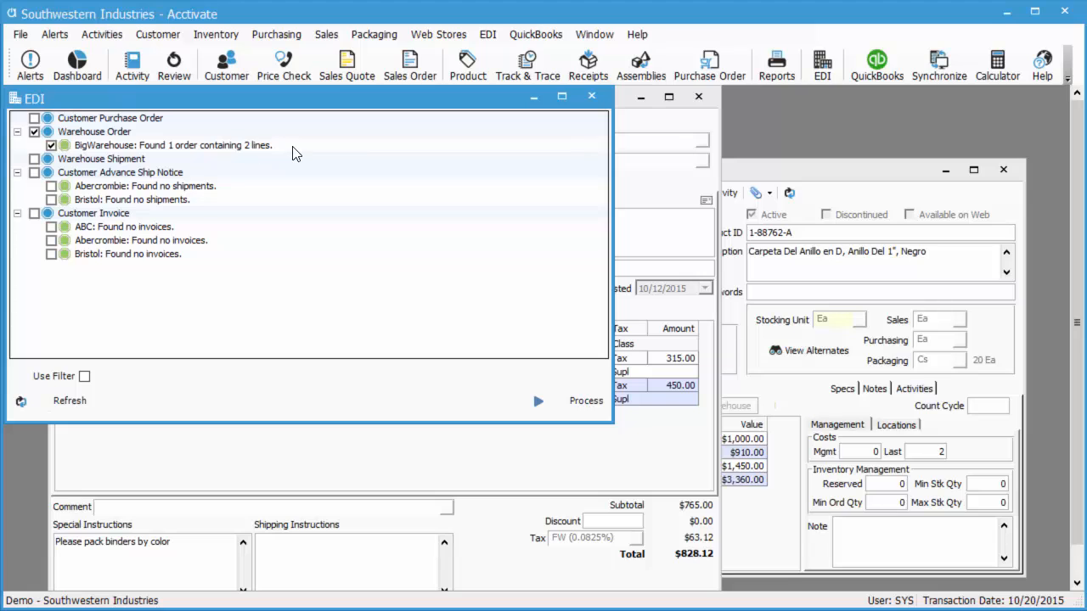
left_click(475, 475)
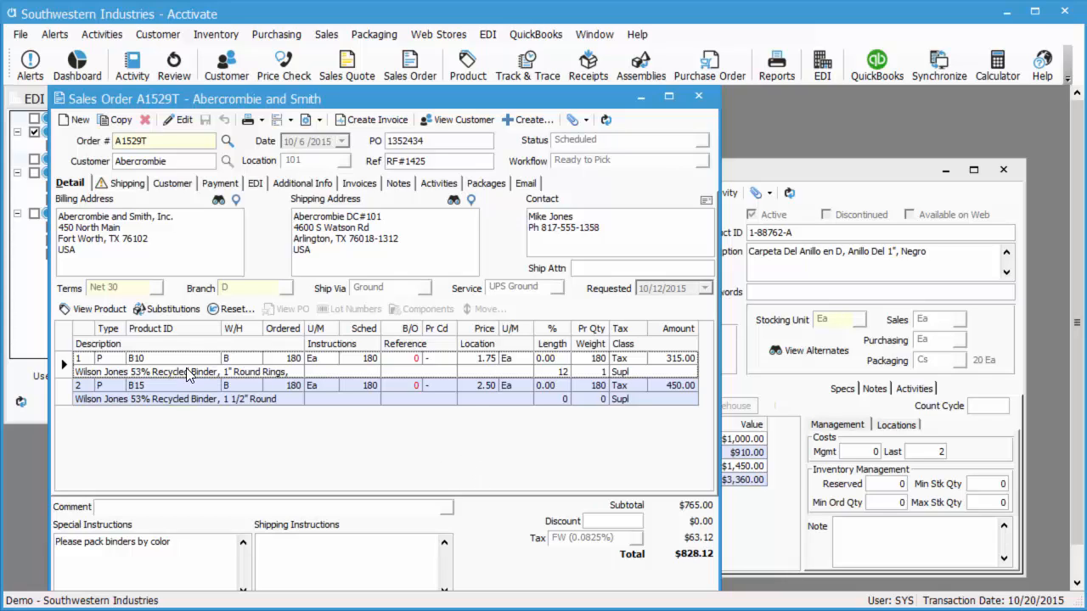
Check the Abercrombie customer's EDI trading partner and the distribution center and warehouse settings of ship-to locations 101 and 133, then close the record
left_click(463, 119)
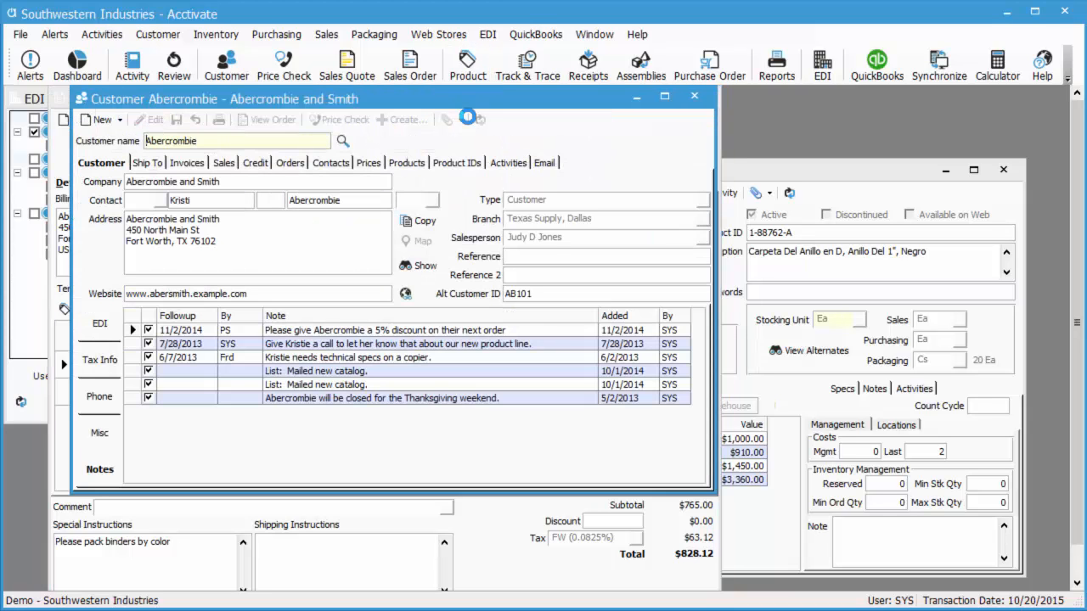
left_click(92, 326)
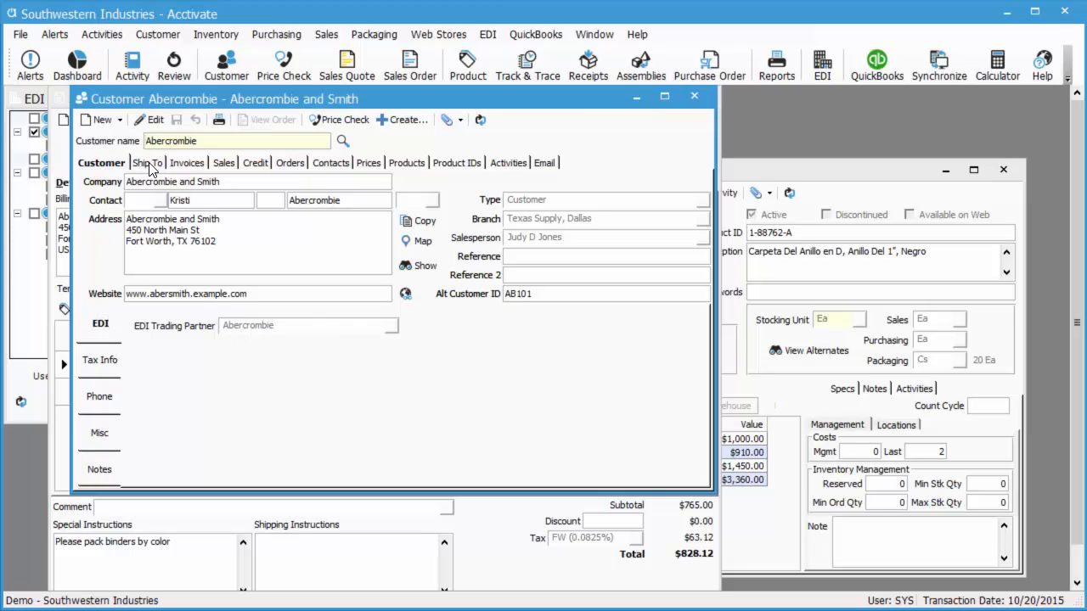
left_click(143, 163)
left_click(95, 330)
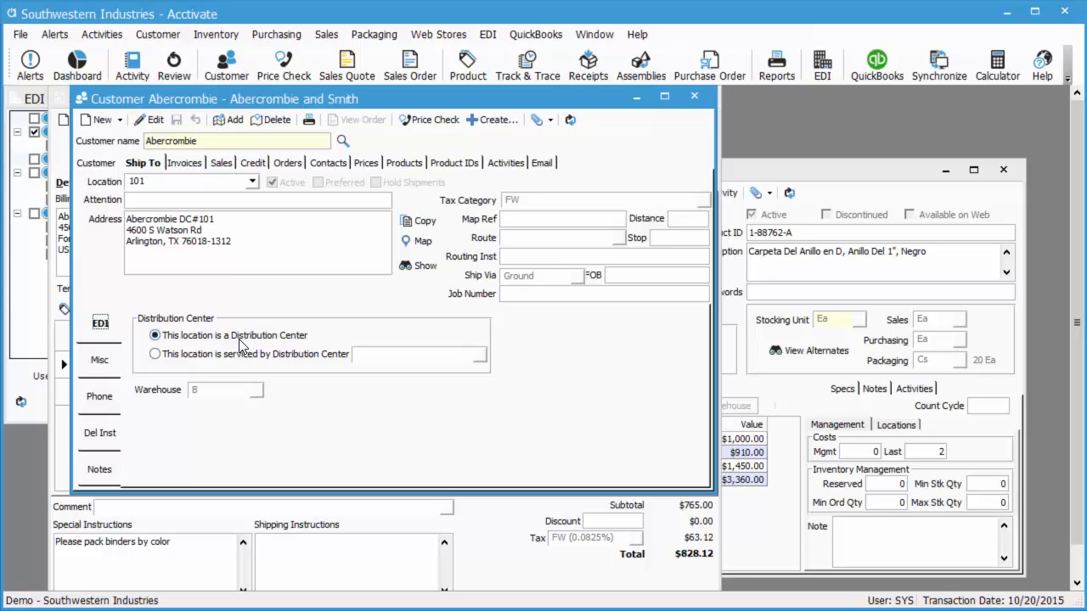
left_click(252, 182)
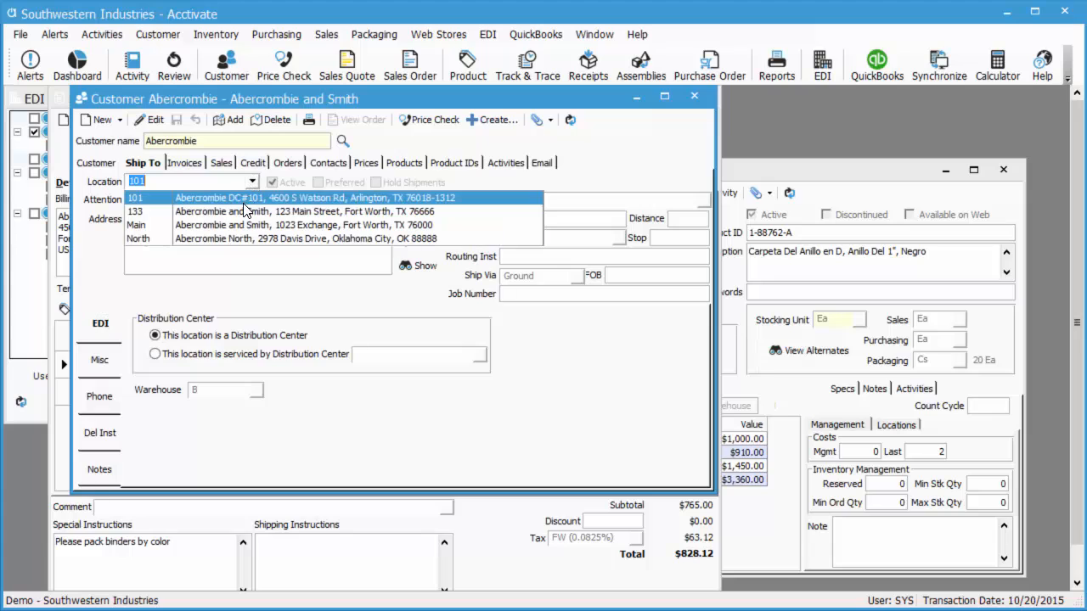
left_click(242, 212)
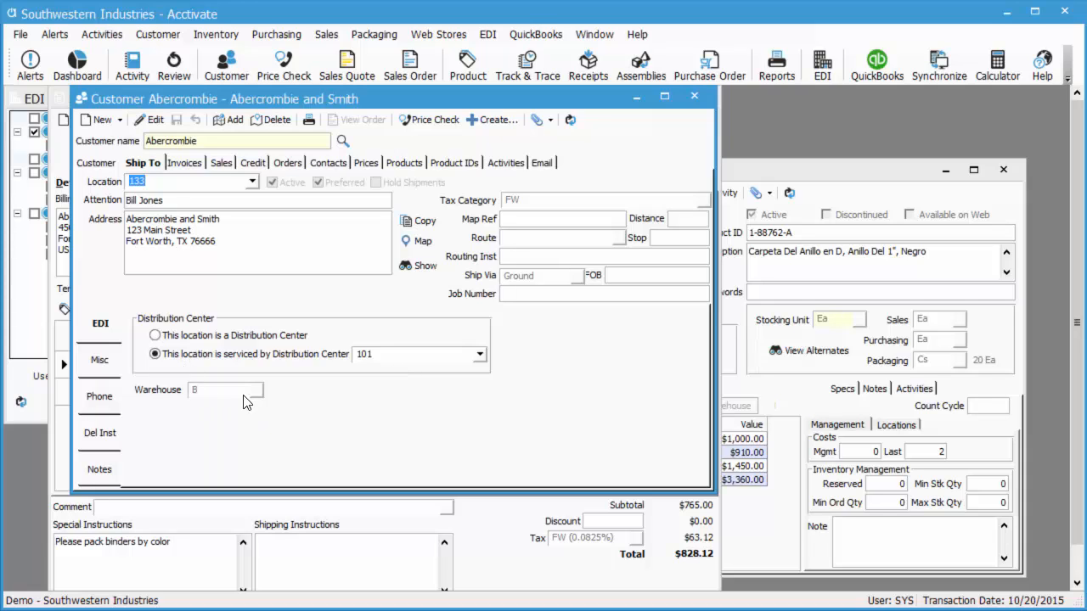
left_click(696, 98)
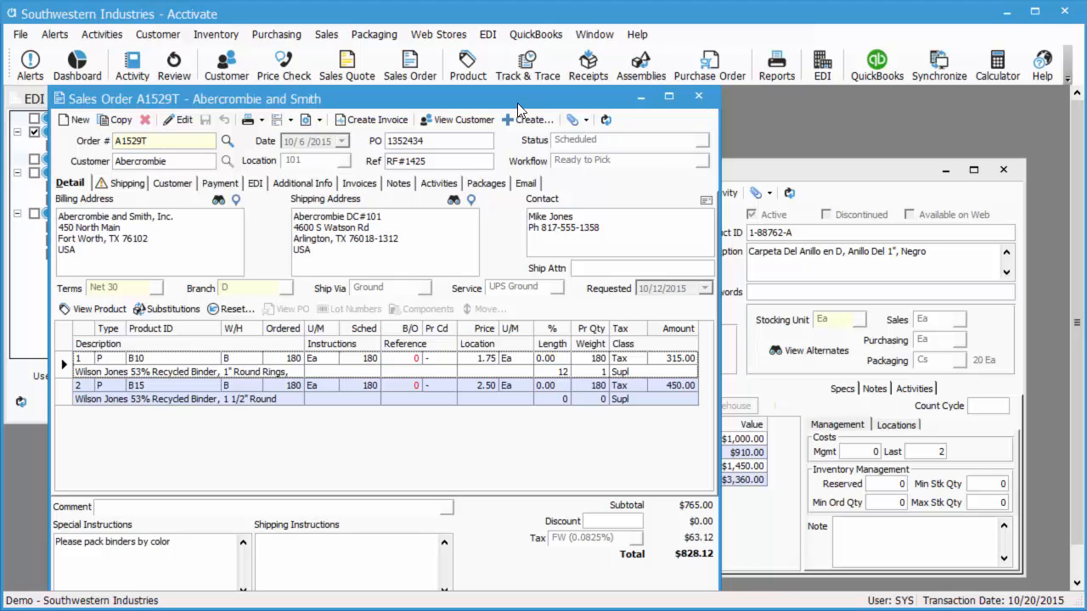
Move the sales order window aside from the EDI list and process the checked BigWarehouse warehouse order
left_click_drag(452, 98, 730, 100)
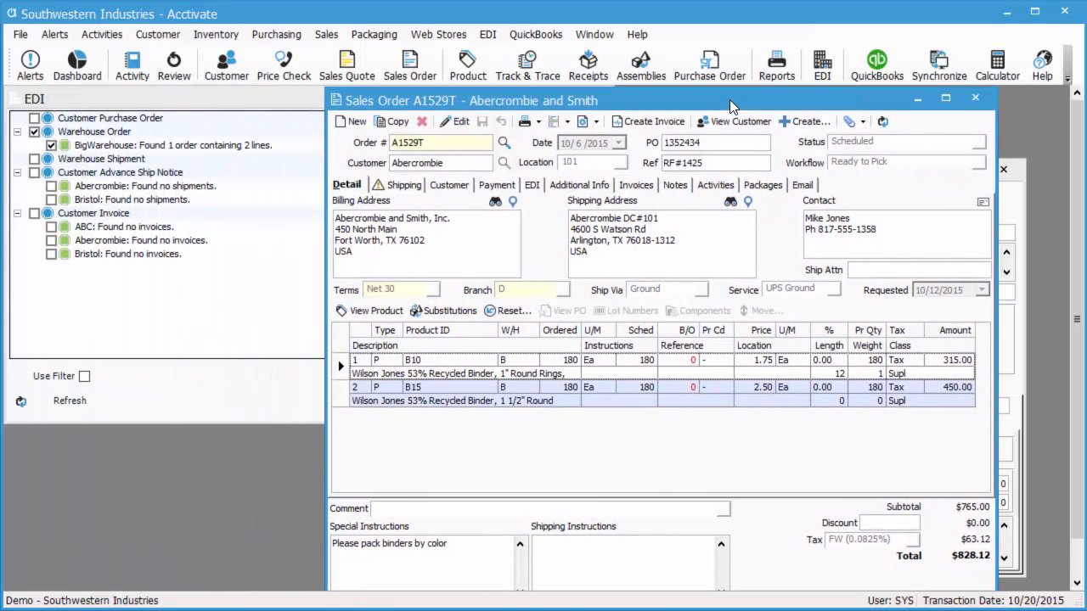
left_click(165, 346)
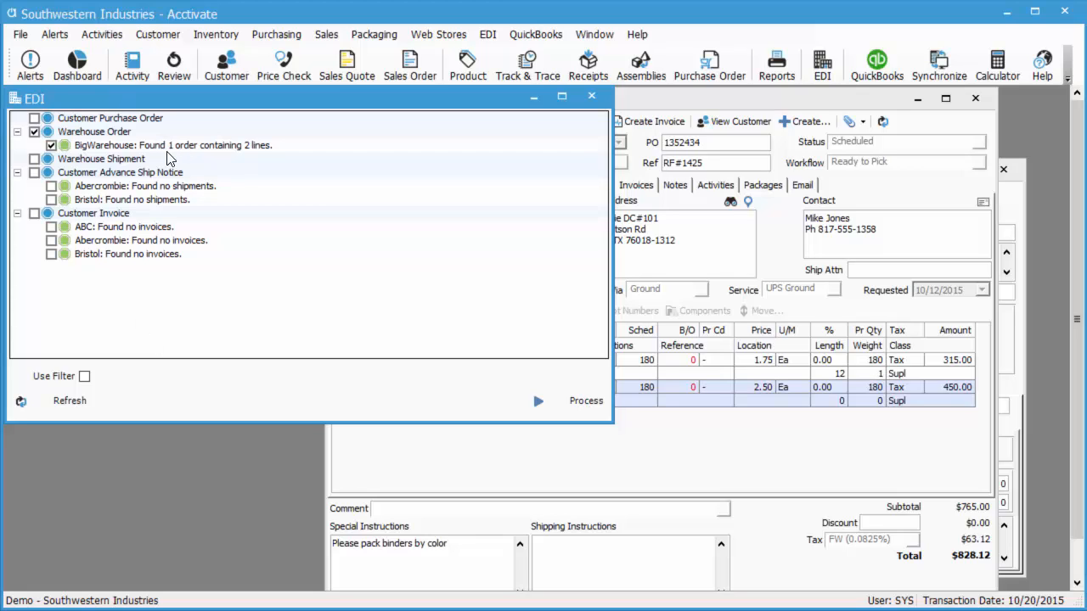
left_click(481, 480)
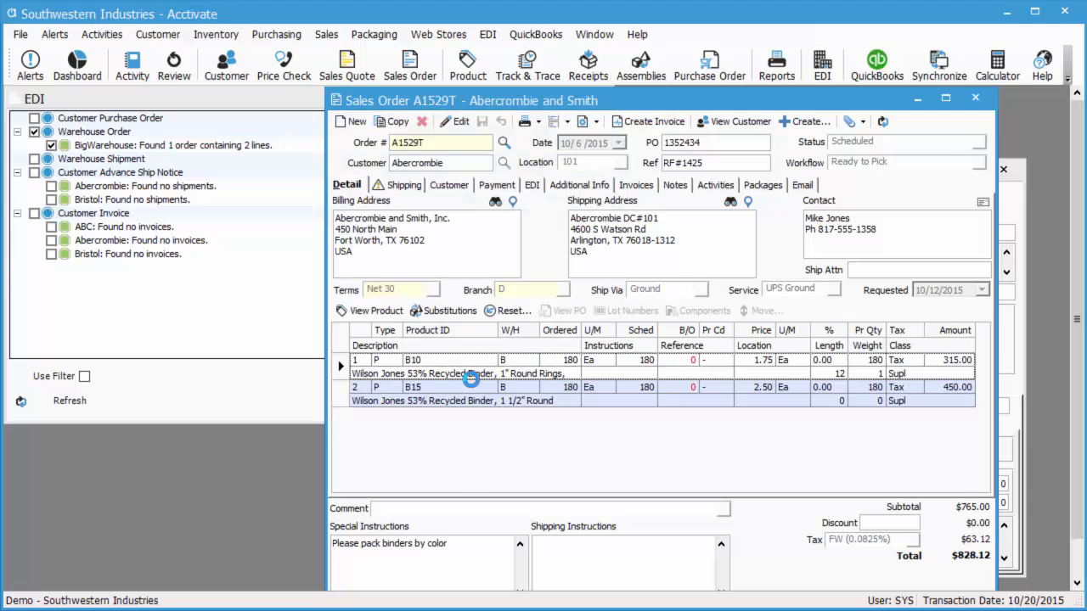
left_click(246, 340)
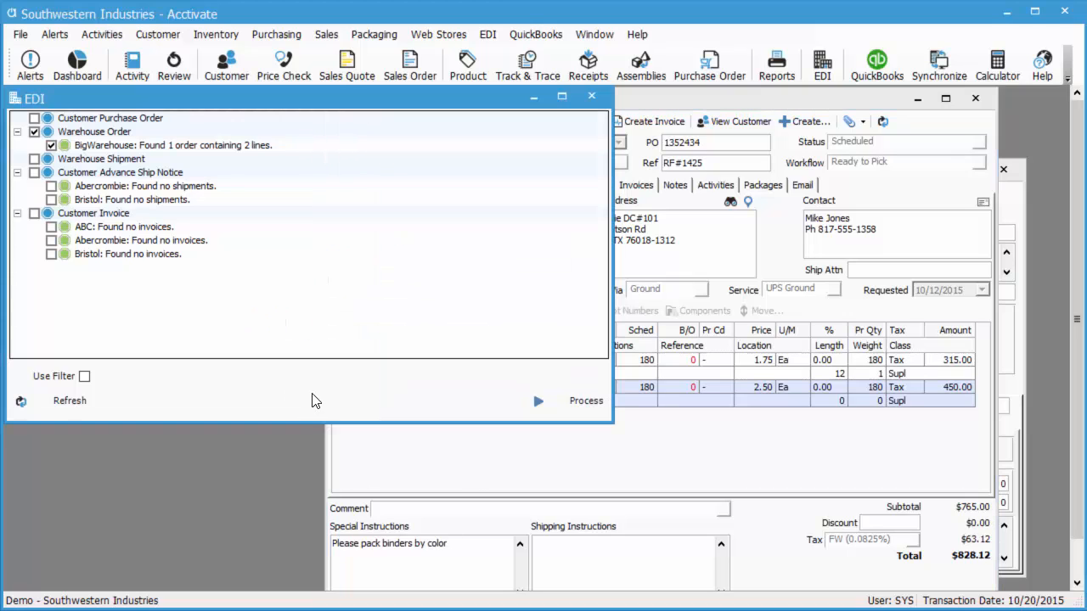
left_click(563, 403)
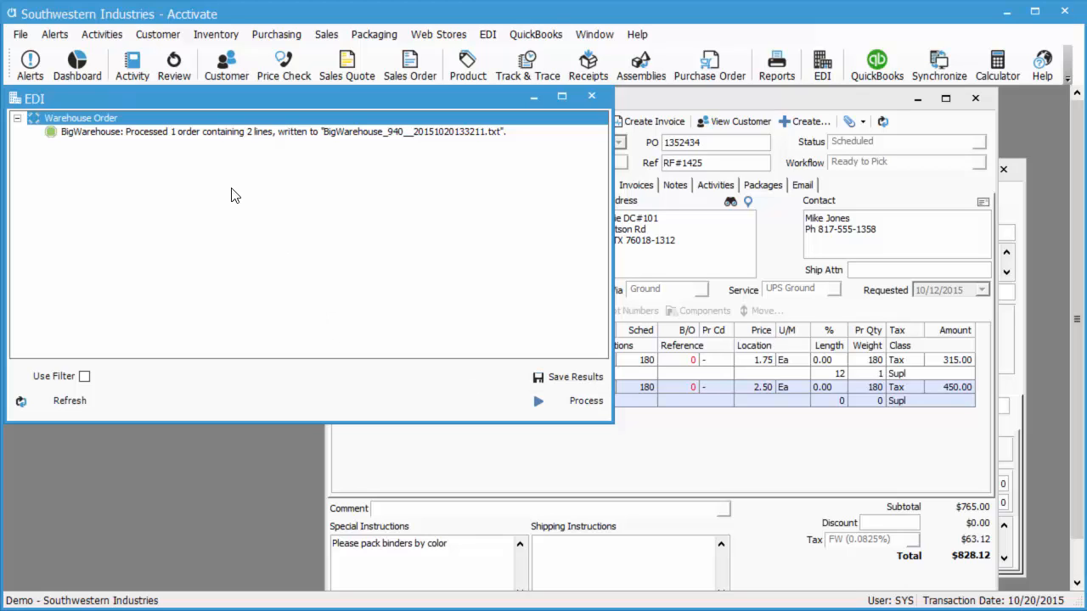
Copy the processed EDI results, paste them into Sheet2 from row 15 below the earlier results, and minimise the workbook
right_click(199, 260)
left_click(244, 321)
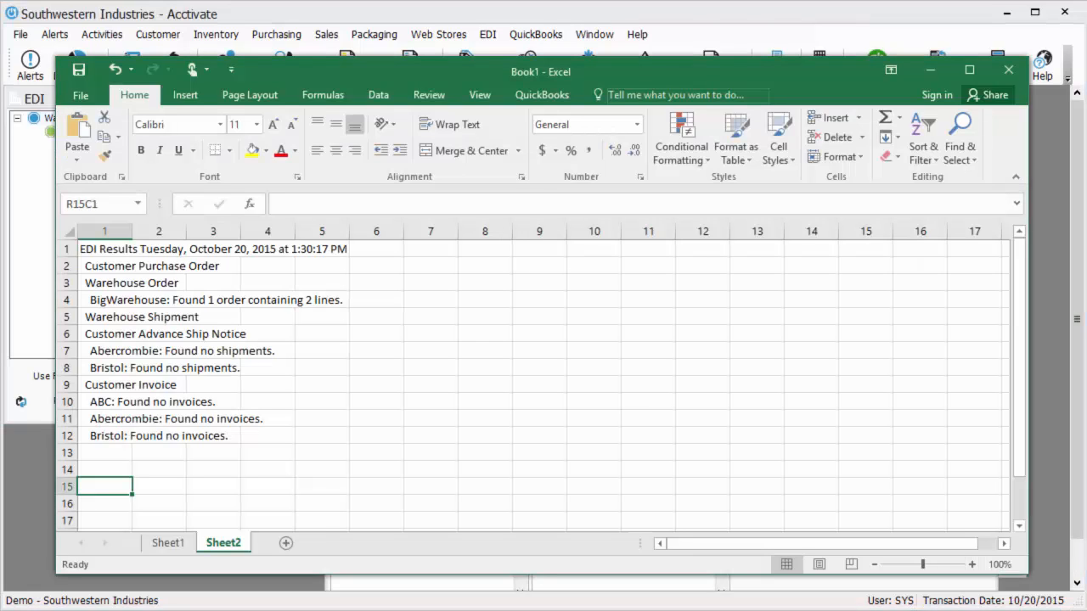
type("EDI Results Tuesday, October 20, 2015 at 1:32:15 PM  Warehouse Order   BigWarehouse: Processed 1 order containing 2 lines, written to \"BigWarehouse_940__20151020133211.txt\".")
scroll(454, 411, "down", 3)
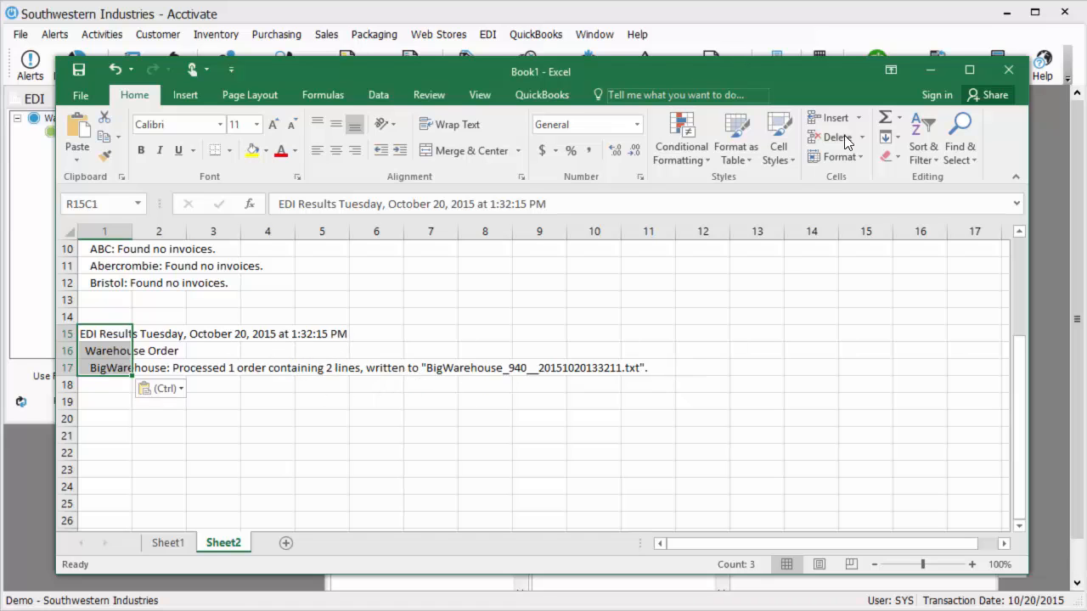
left_click(941, 70)
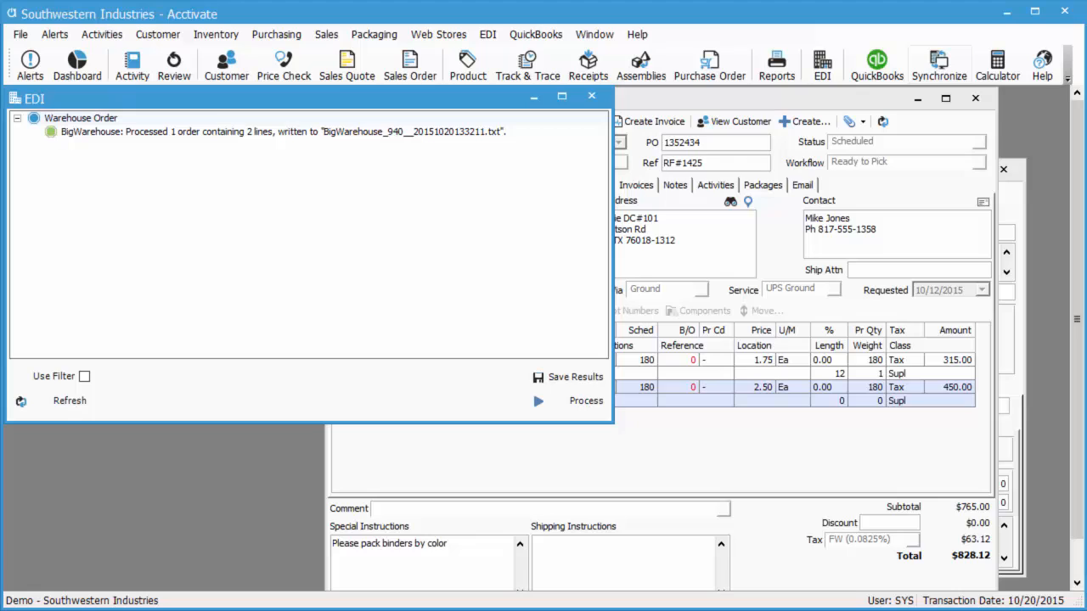
Switch to File Explorer, check the EDI Outbox folder for the exported BigWarehouse 940 file, and minimise the folder window
key("alt+Tab")
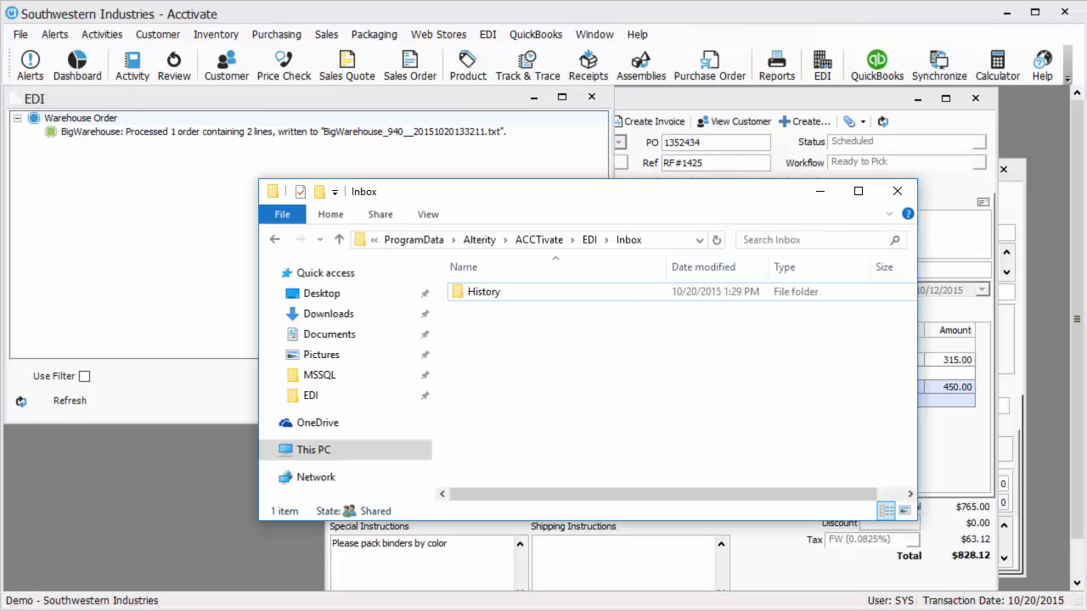
left_click(589, 239)
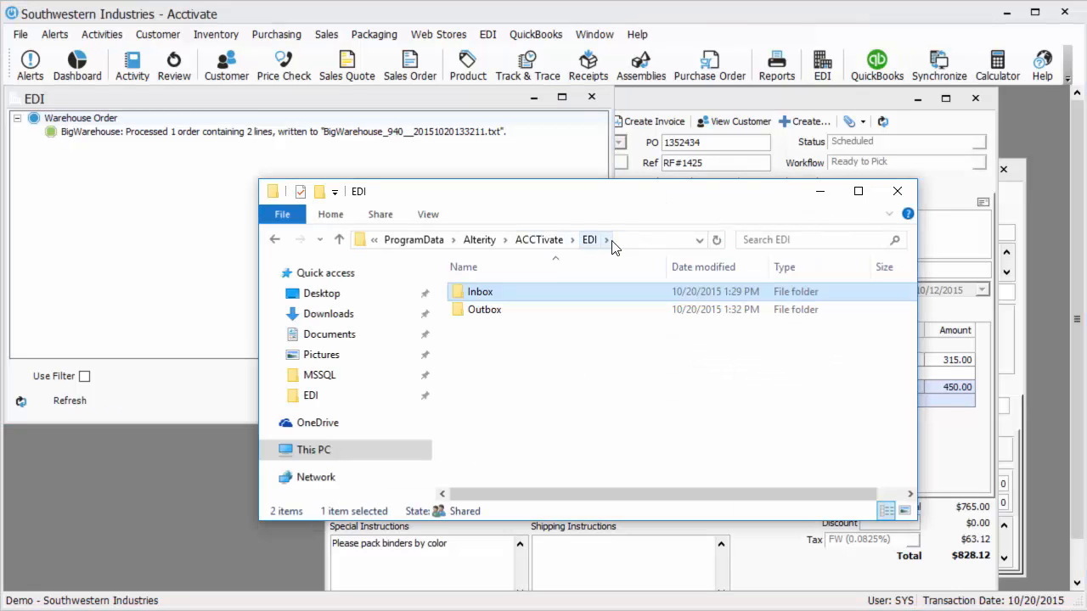
double_click(499, 310)
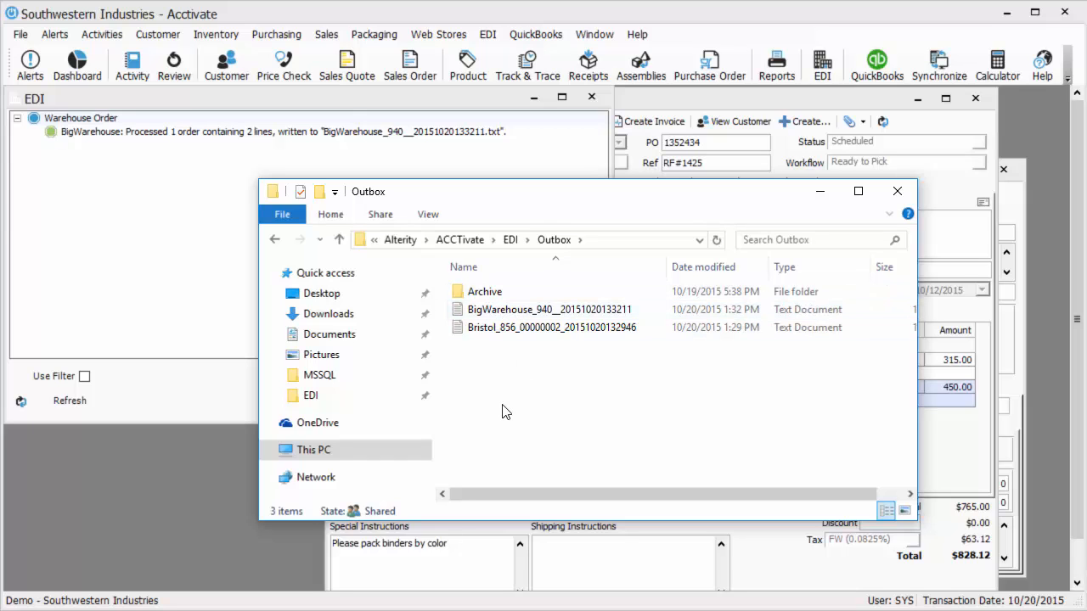
left_click(820, 192)
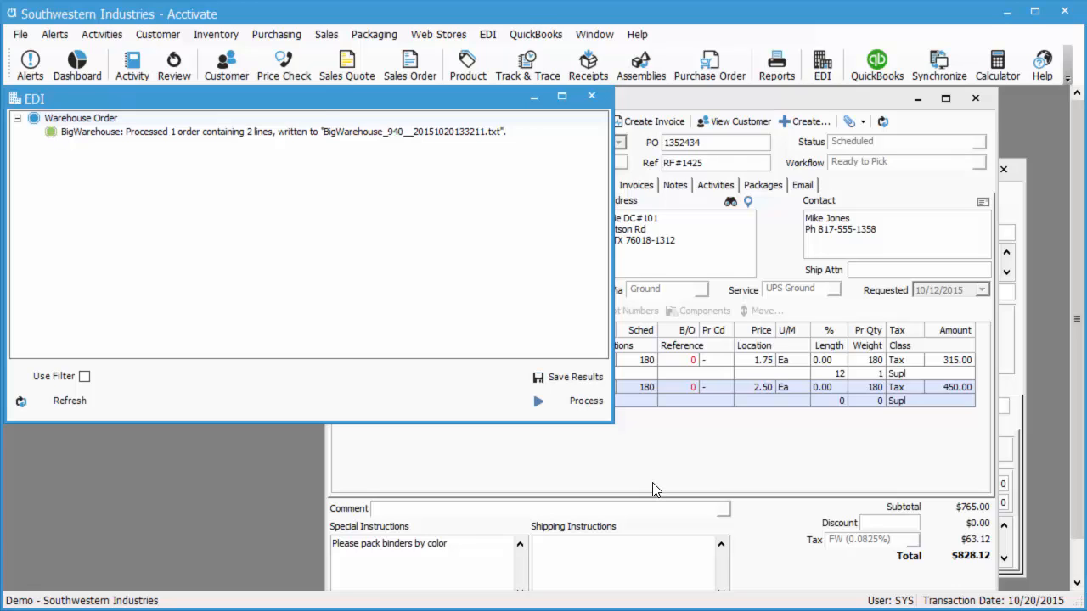
Set the ordered quantity of product B15 to 160 on the Abercrombie sales order, and save it with a repeat export to the warehouse
left_click(652, 486)
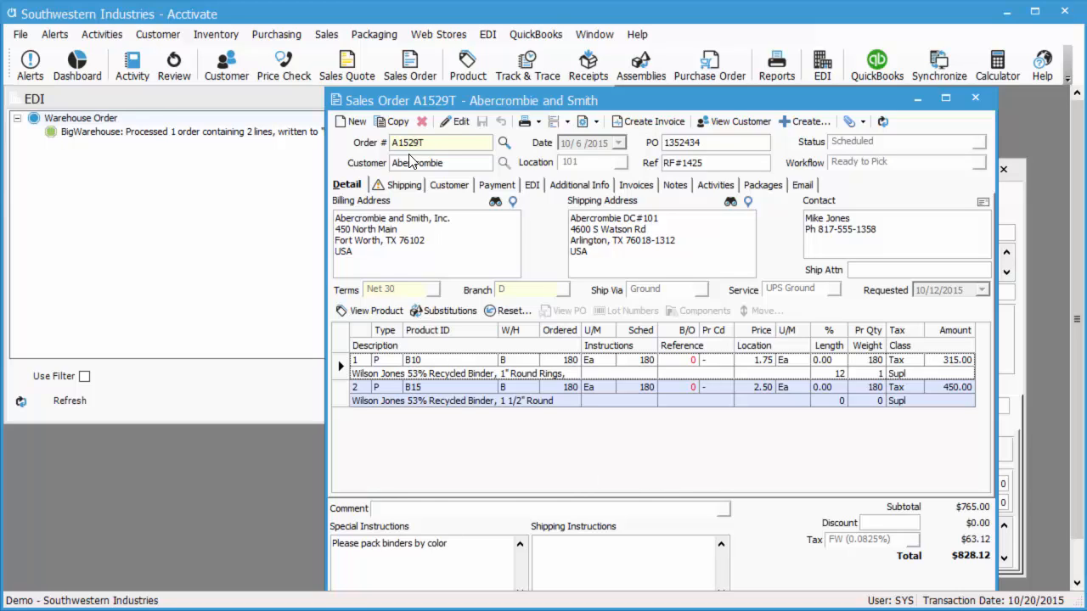
left_click(459, 122)
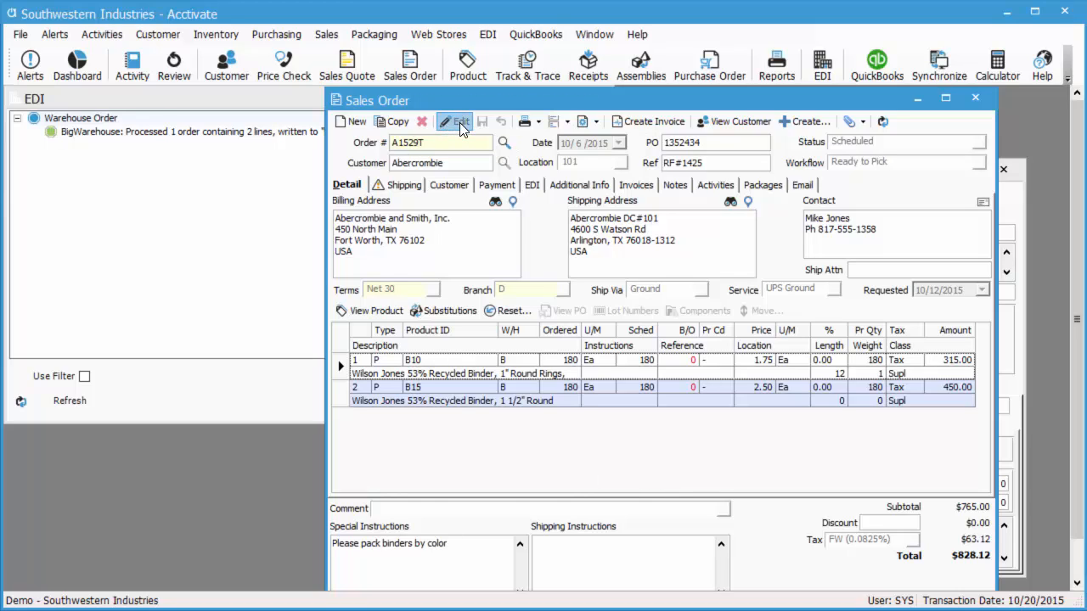
left_click(146, 289)
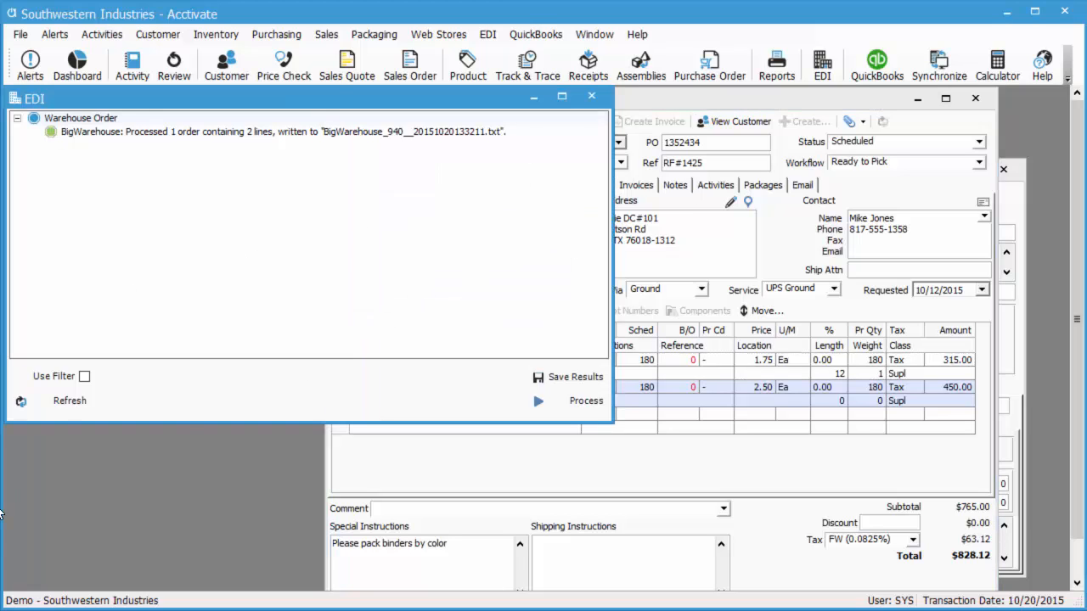
left_click(435, 475)
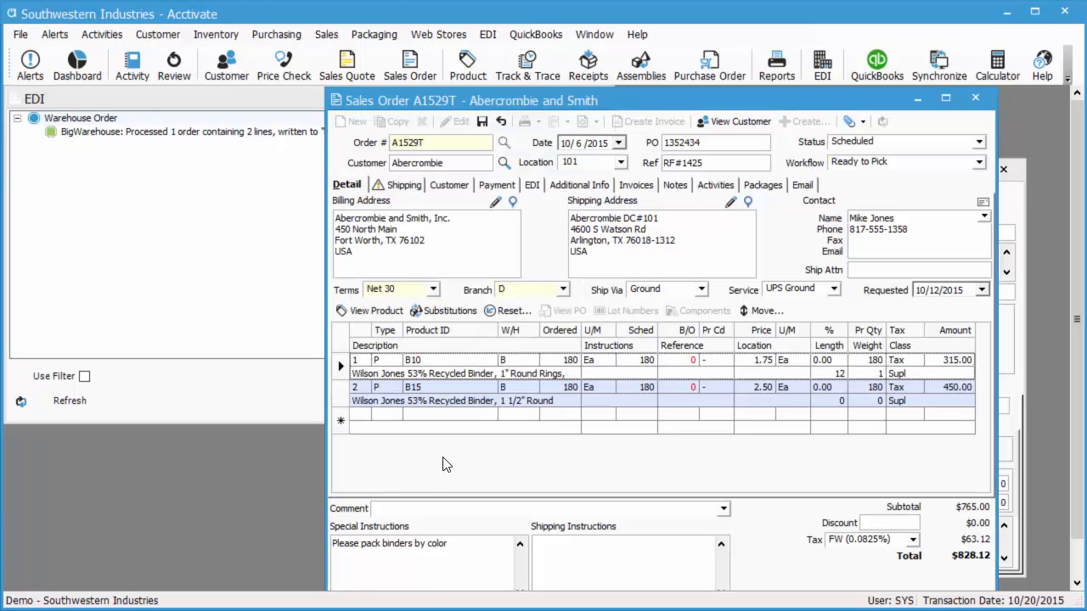
left_click(551, 389)
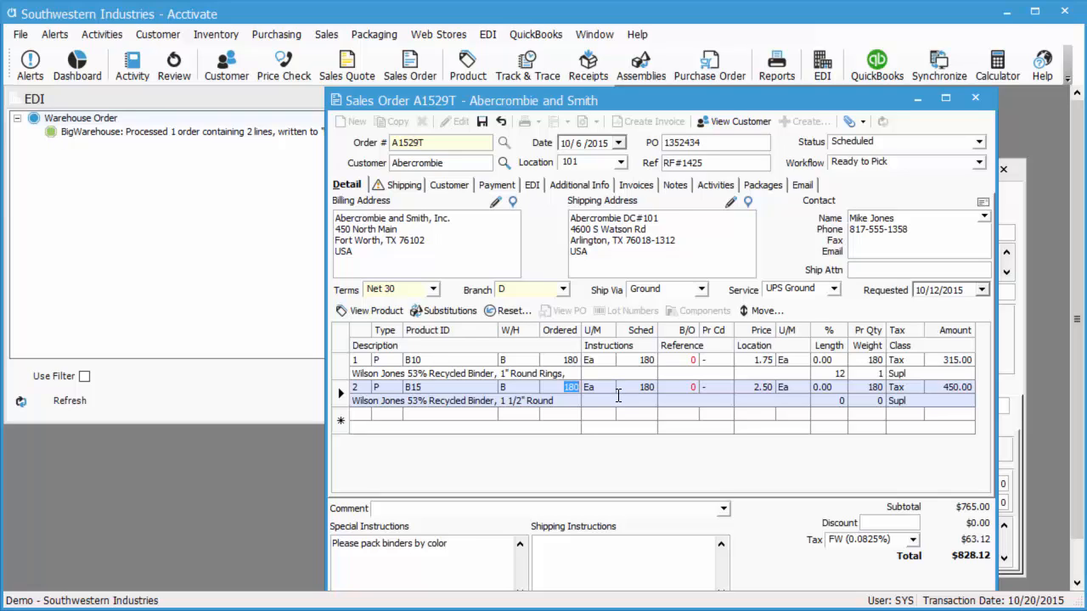
type("160")
key("Tab")
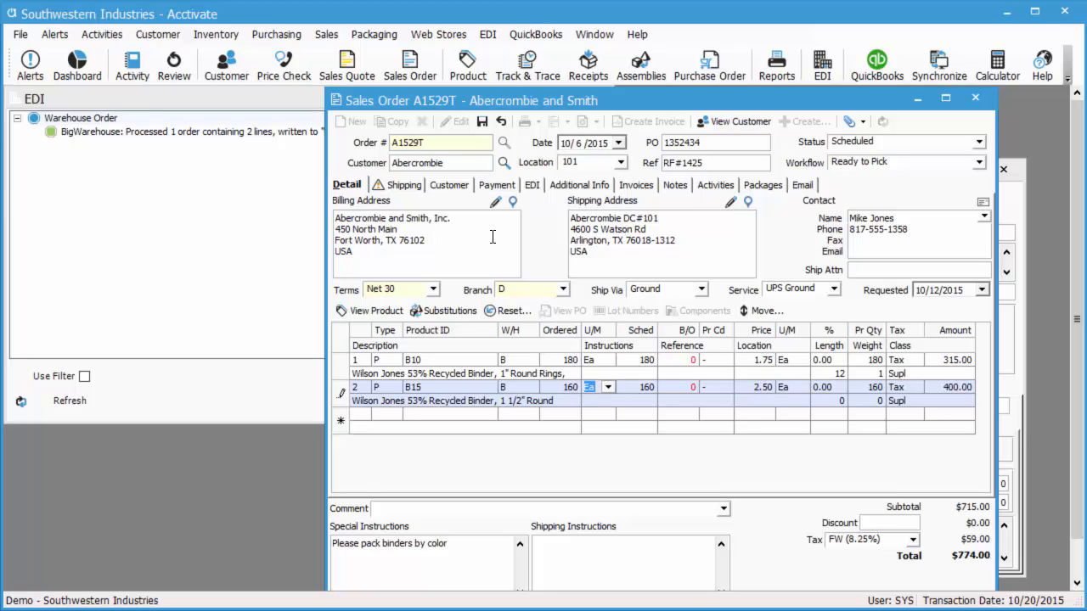
left_click(482, 121)
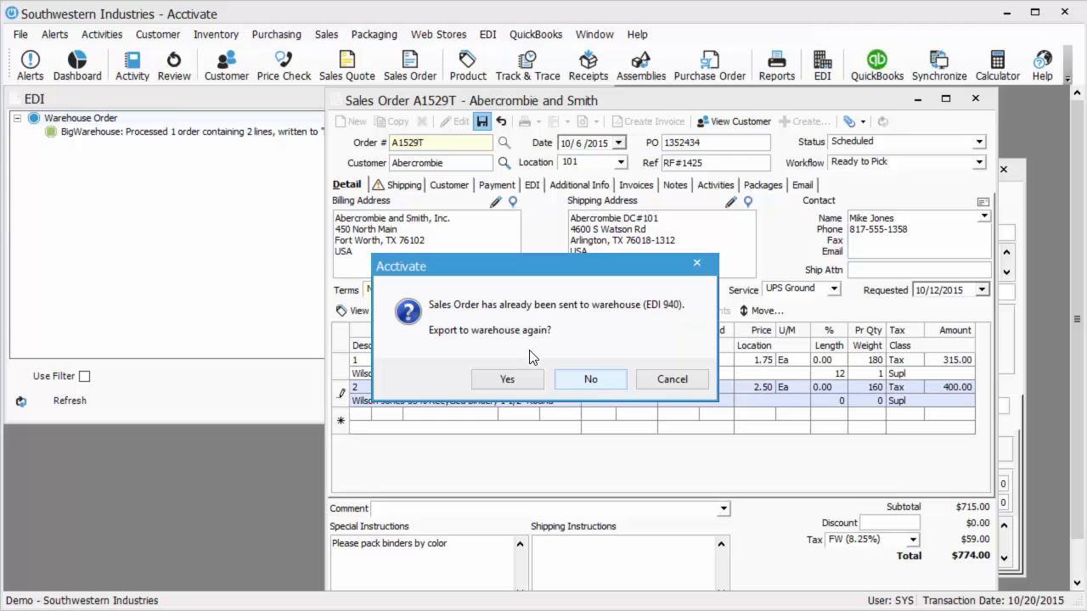
left_click(512, 380)
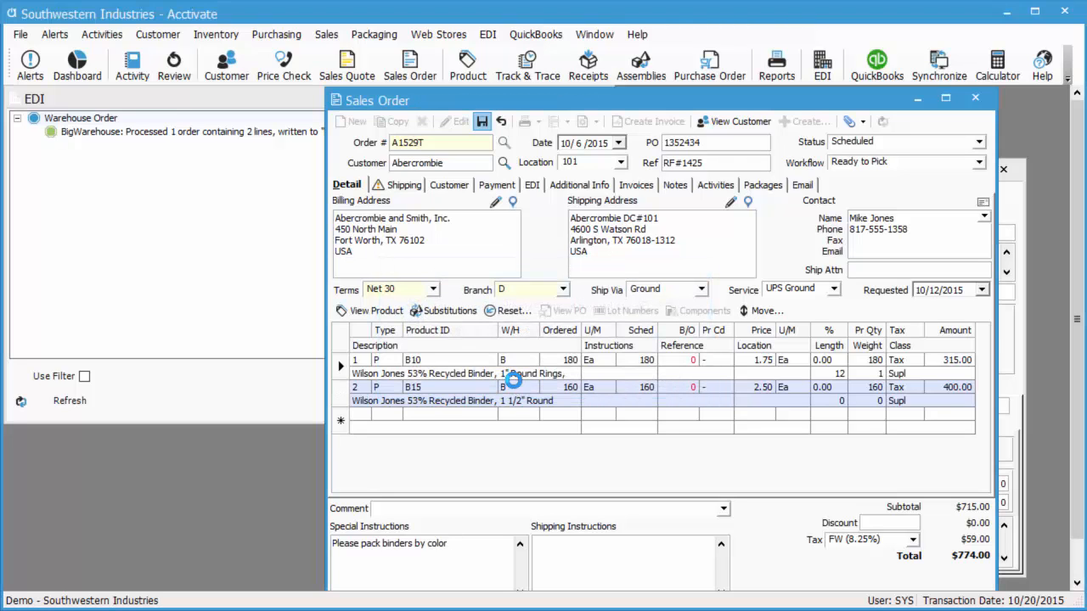
Refresh the EDI list and process the re-exported BigWarehouse warehouse order, leaving the results unsaved
left_click(113, 275)
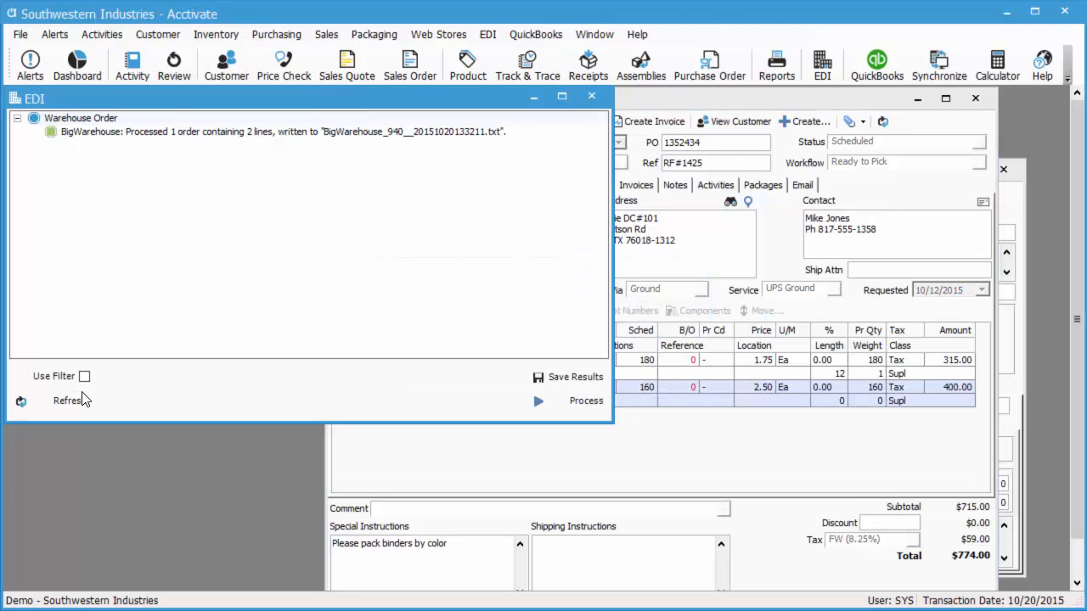
left_click(57, 404)
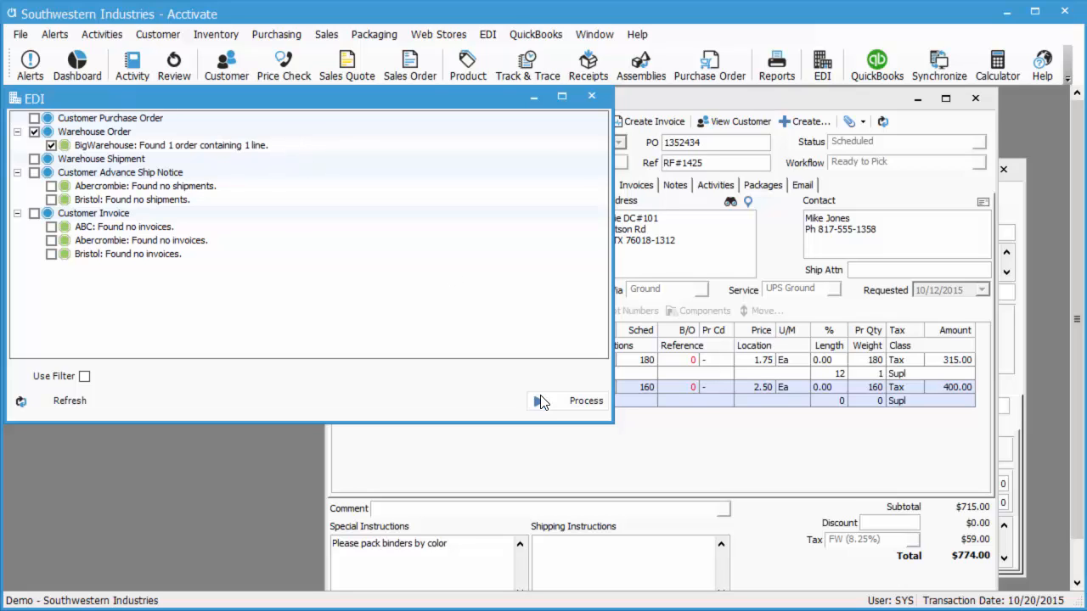
left_click(563, 401)
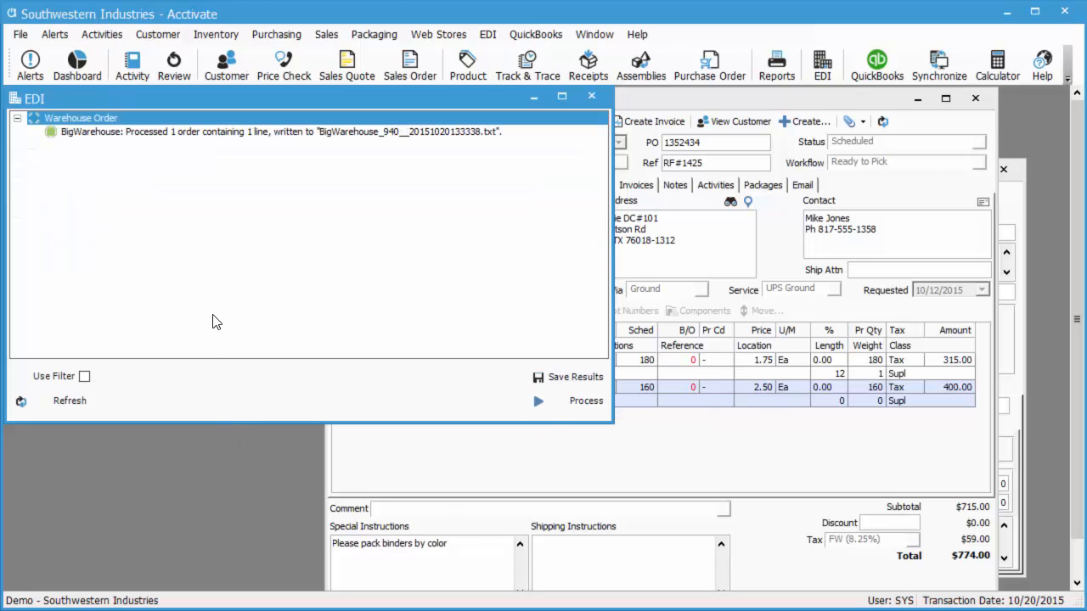
left_click(560, 381)
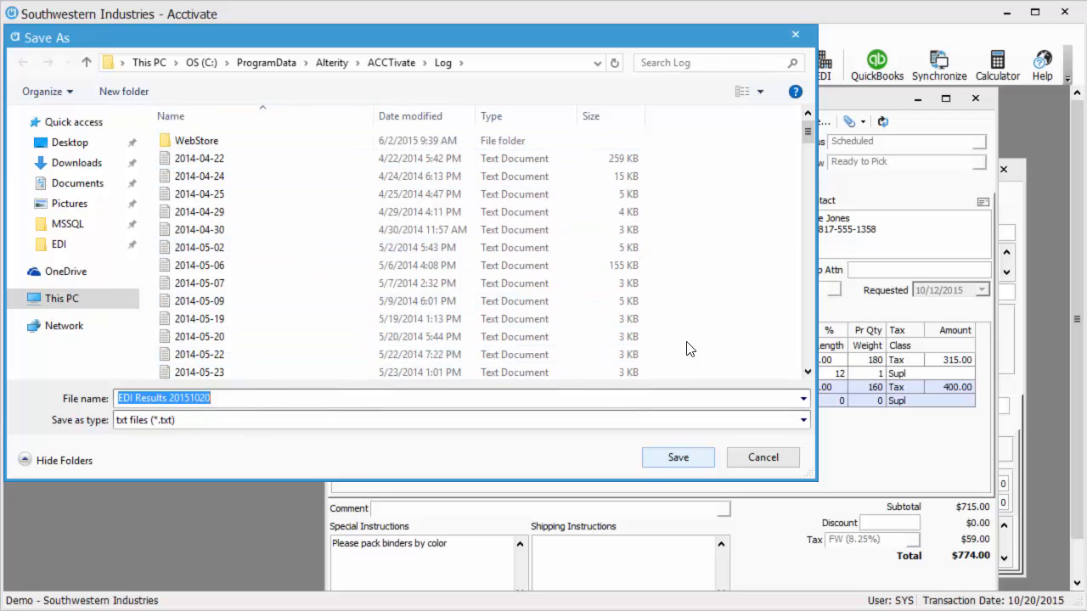
left_click(757, 461)
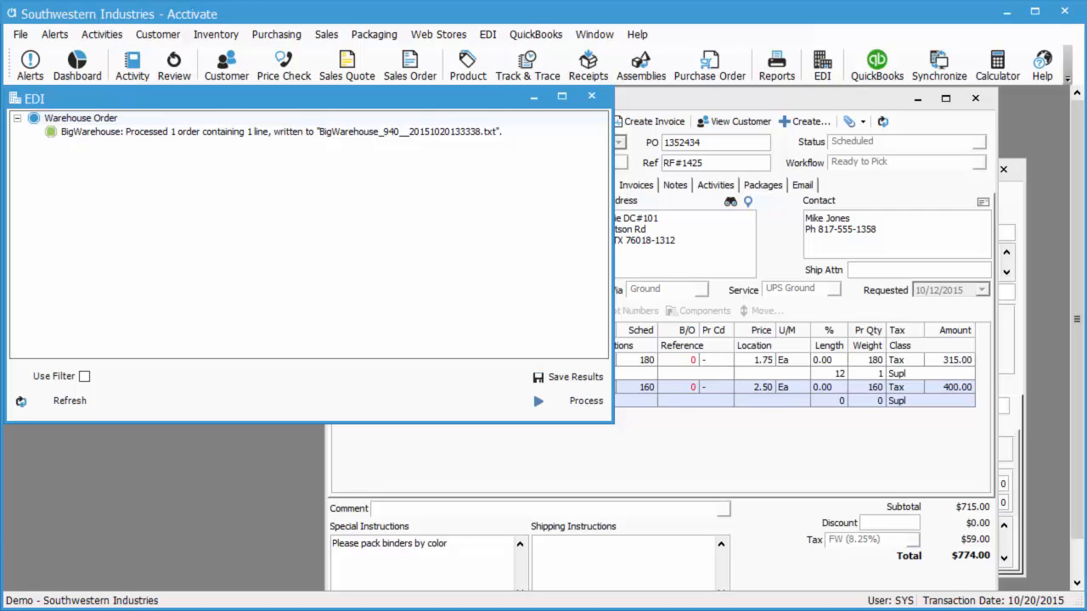
key("alt+Tab")
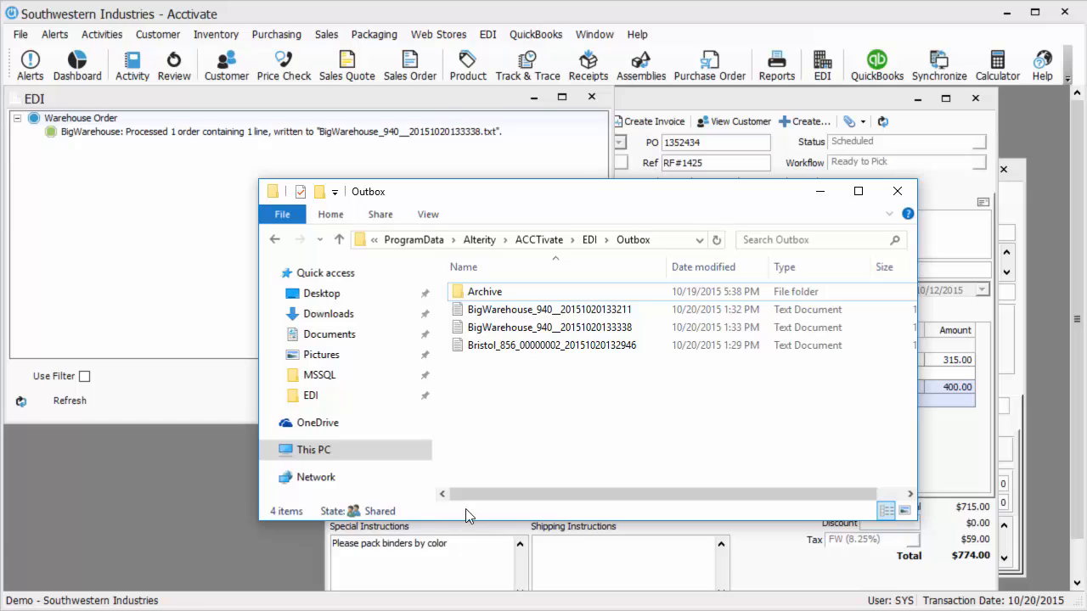
left_click(589, 240)
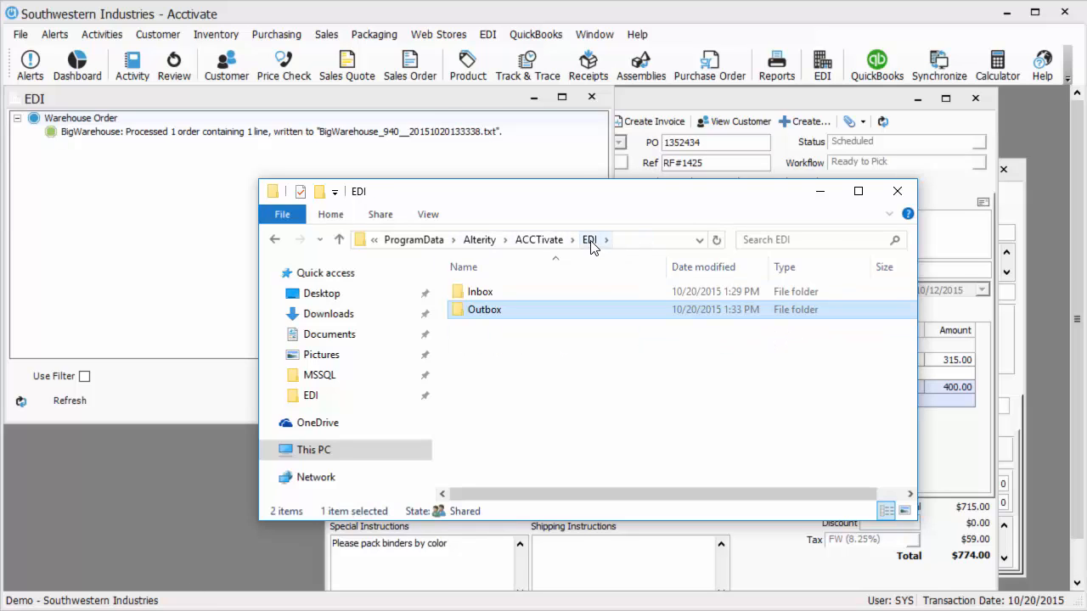
double_click(471, 298)
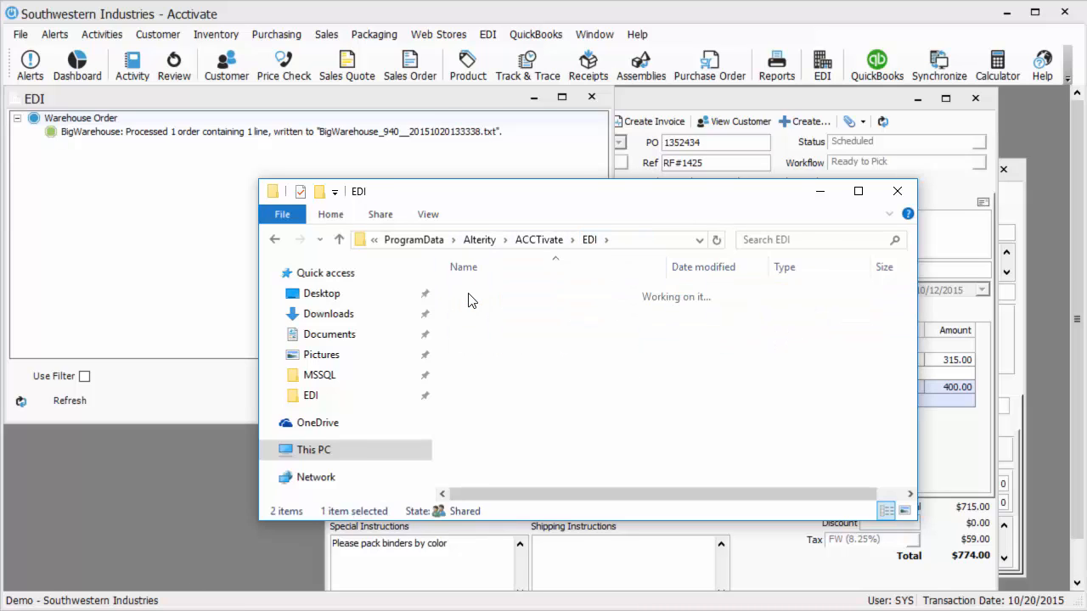
double_click(471, 300)
left_click(502, 363)
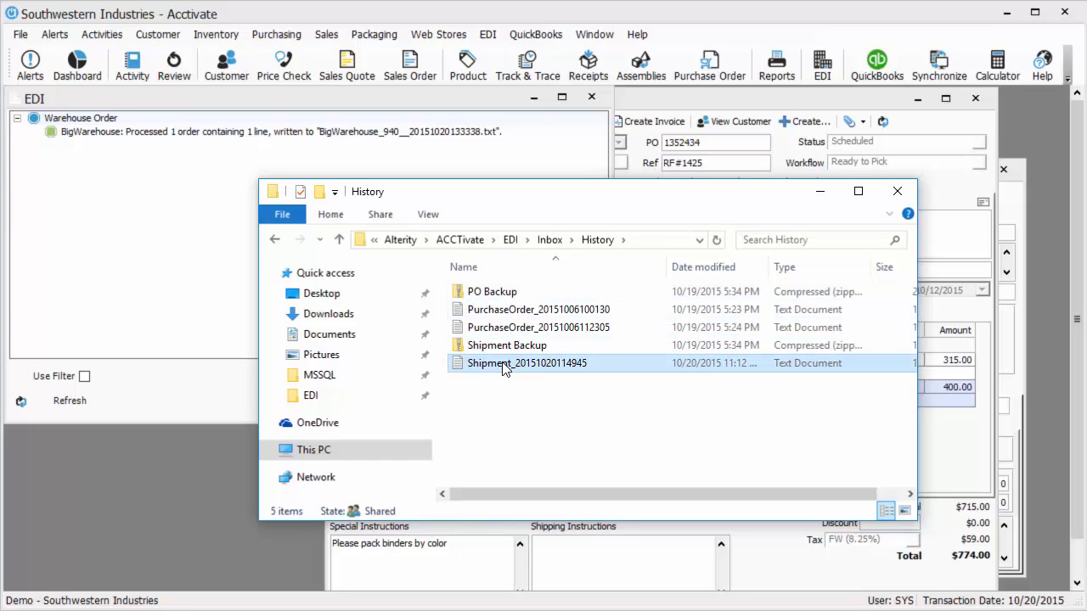
left_click(276, 241)
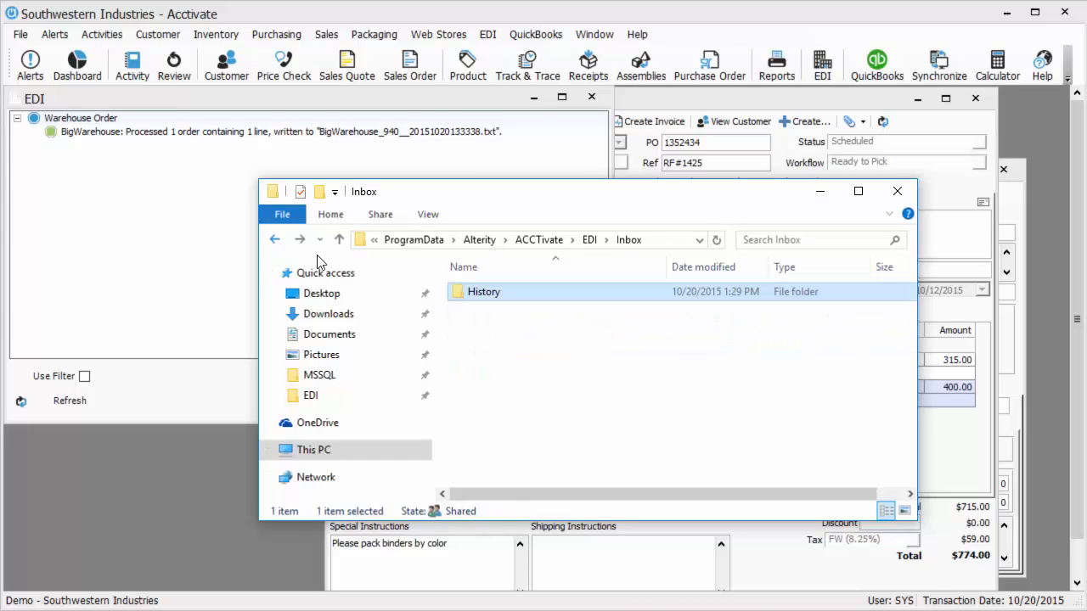
left_click(512, 359)
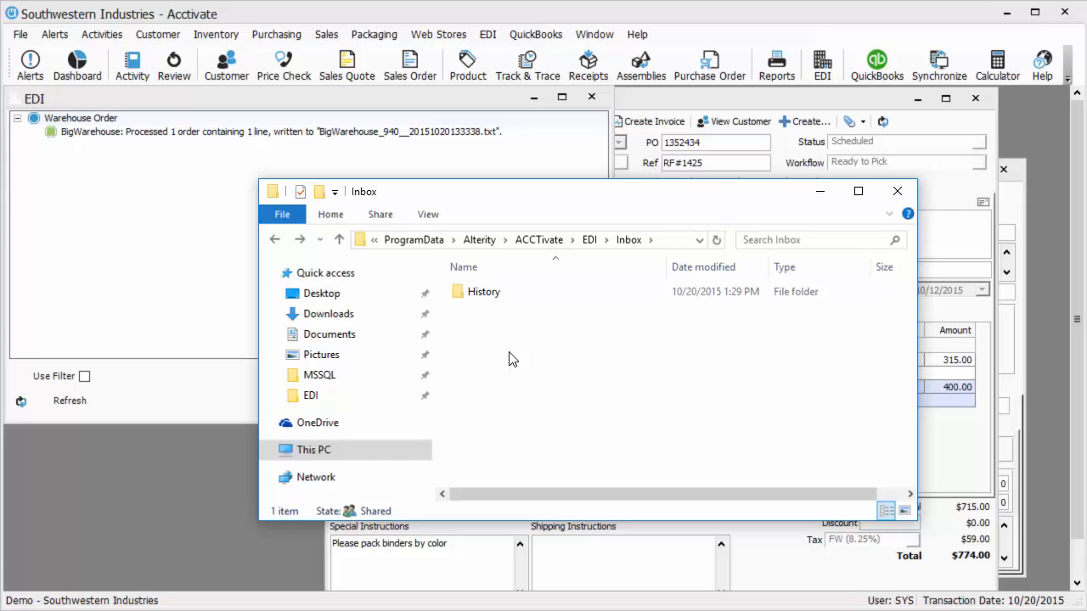
key("ctrl+v")
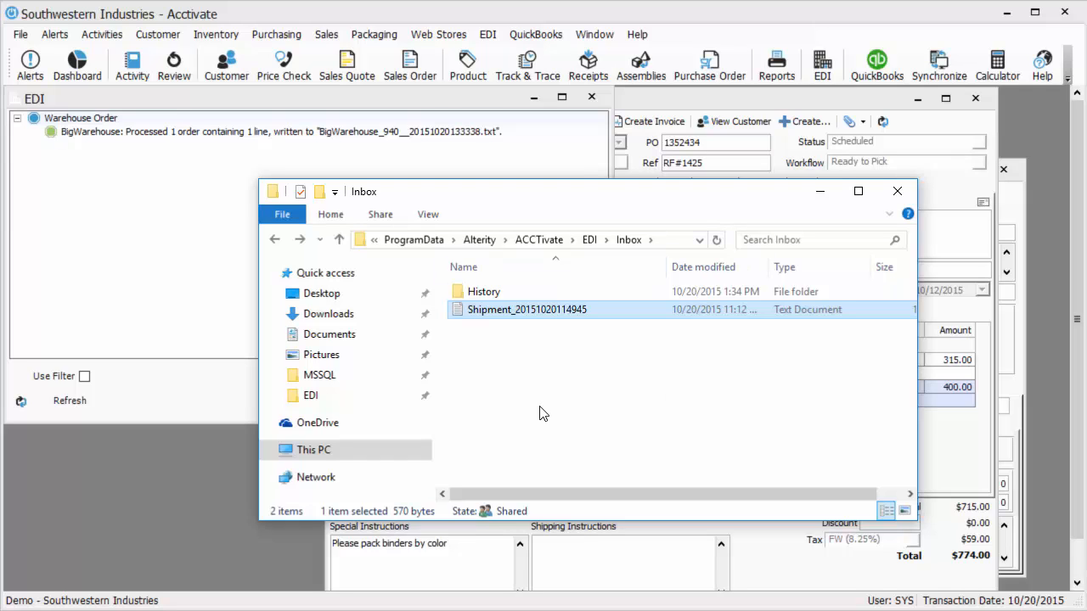
Return to Acctivate, refresh the EDI list and process the BigWarehouse warehouse shipment file
left_click(147, 409)
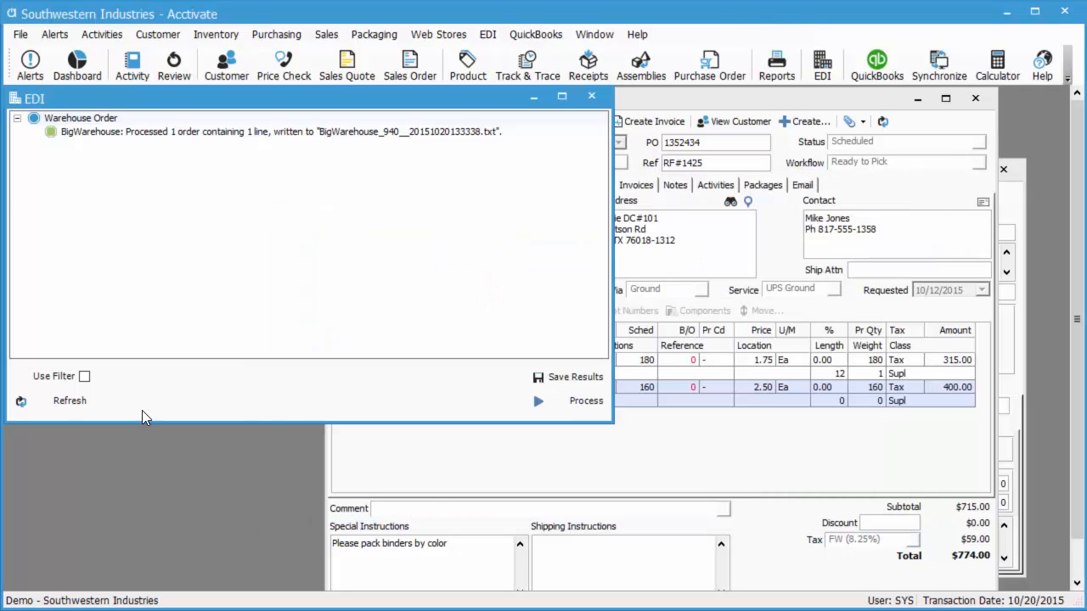
left_click(66, 404)
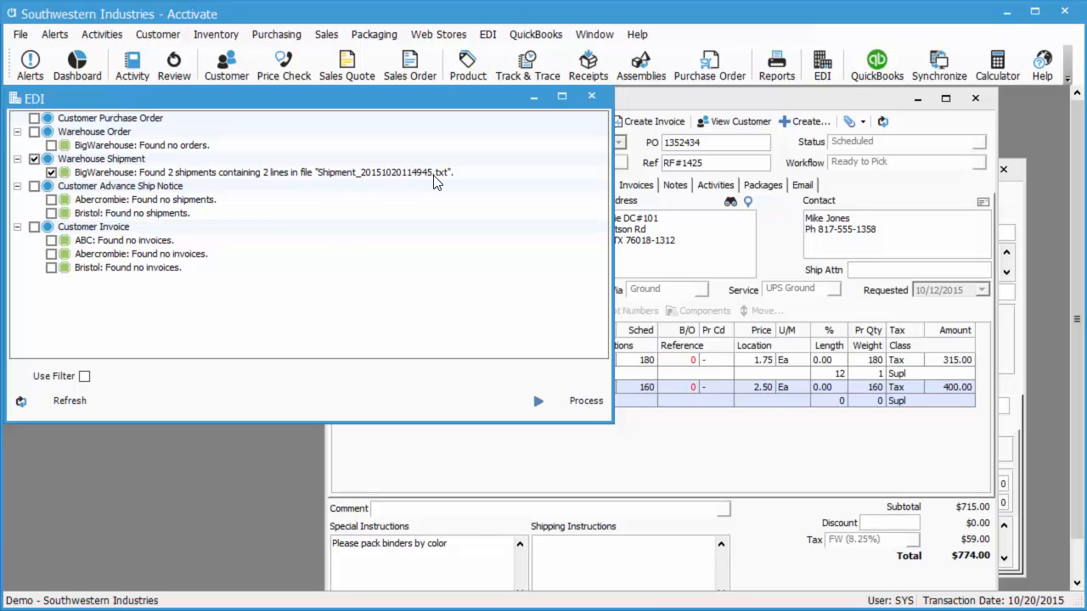
left_click(549, 406)
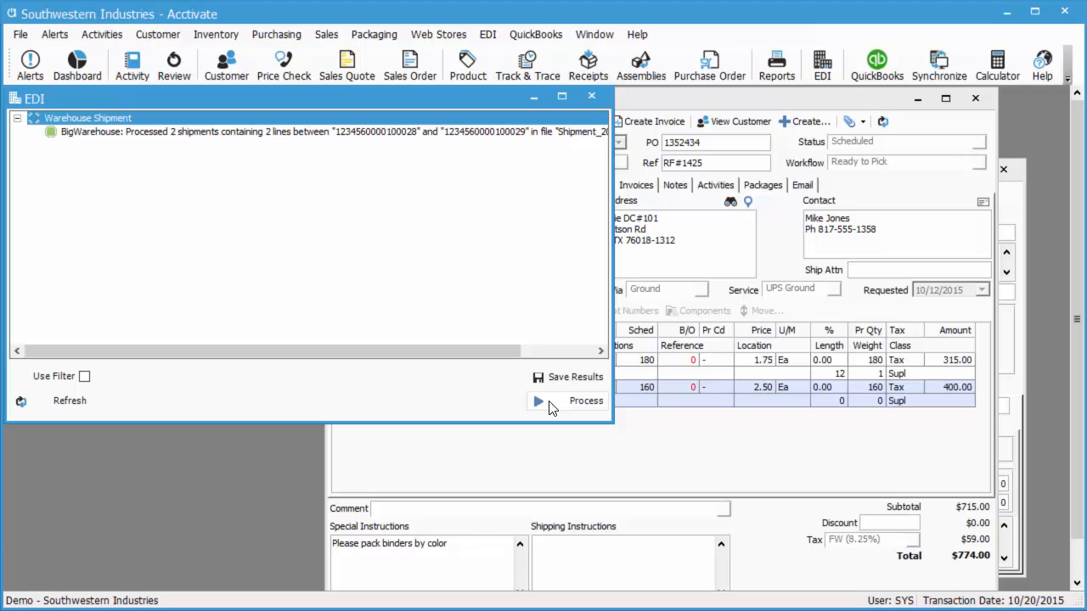
Check the Abercrombie sales order's workflow status and the carrier, tracking and weight details of its two packages
left_click(508, 463)
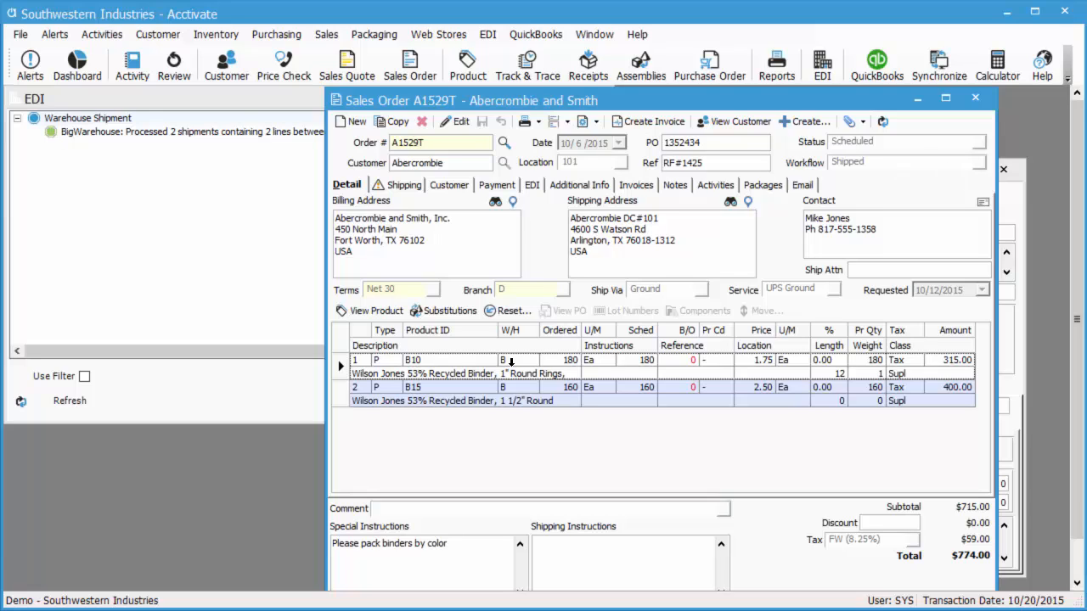
left_click(760, 186)
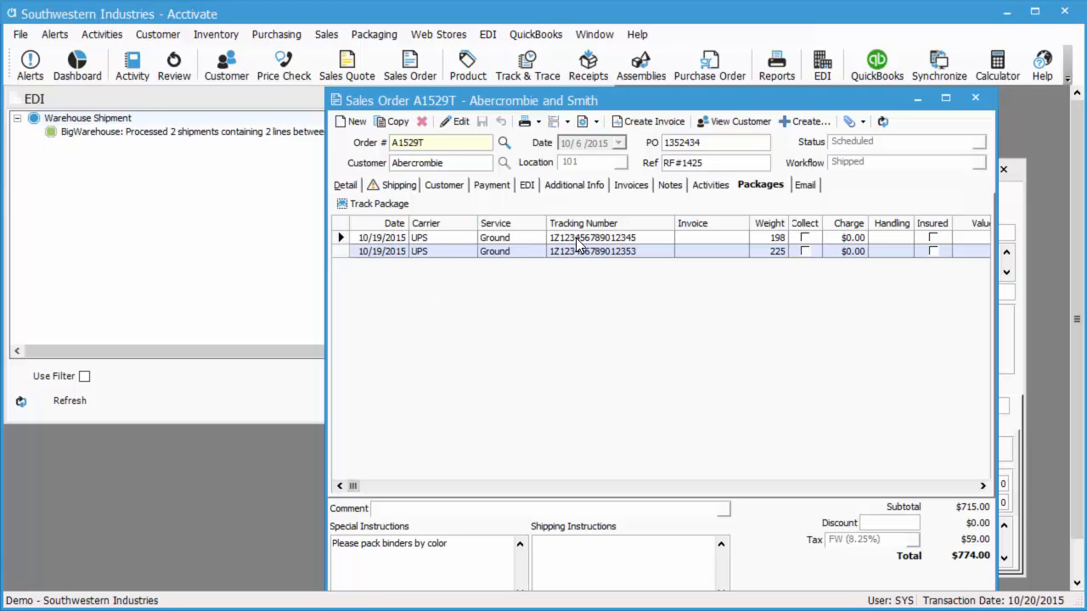
left_click(465, 238)
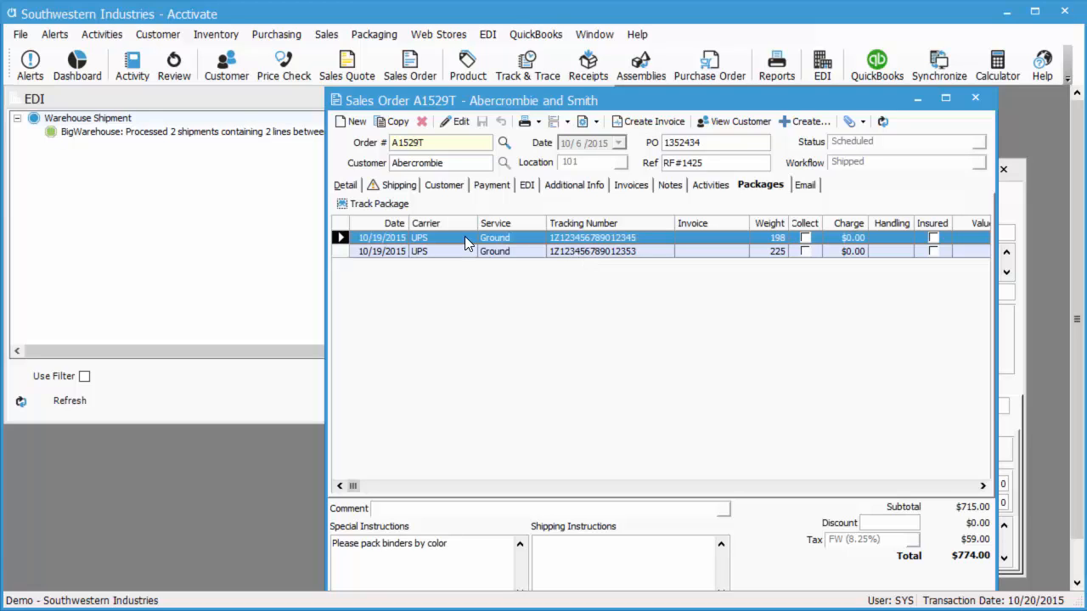
left_click(465, 253)
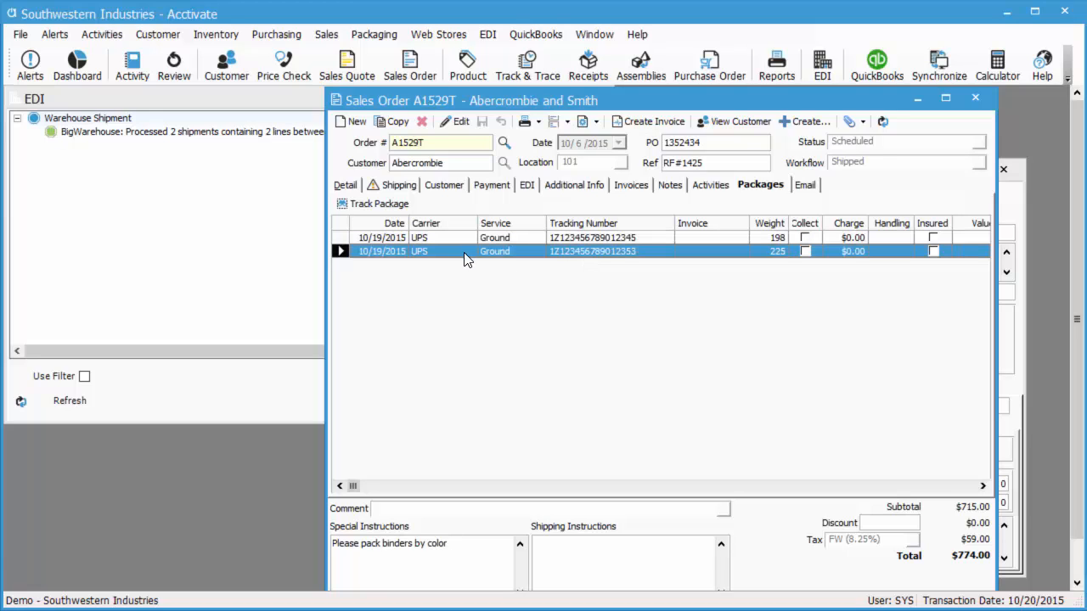
left_click(464, 252)
left_click(464, 326)
Open Package Shipments, list the Shipped shipments and load the first of the two Abercrombie shipments for location 101
left_click(374, 34)
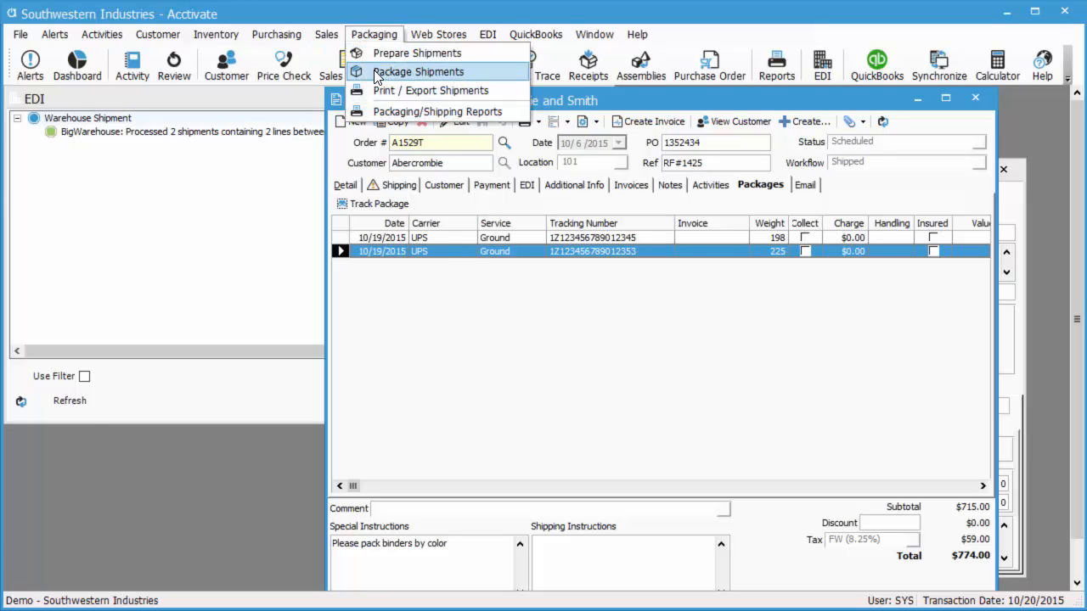
left_click(377, 73)
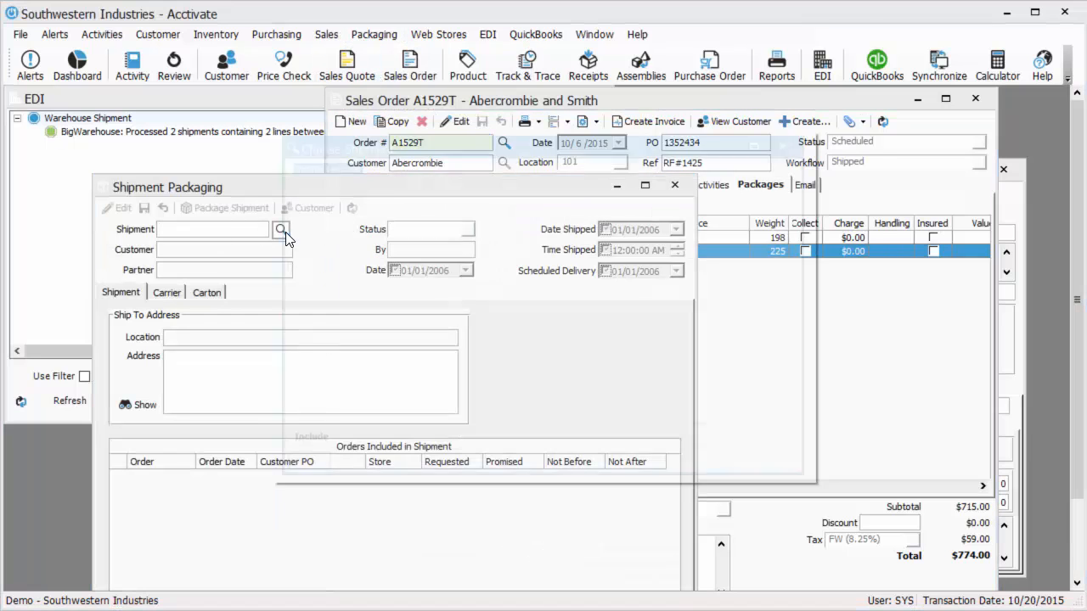
left_click(281, 230)
left_click(391, 441)
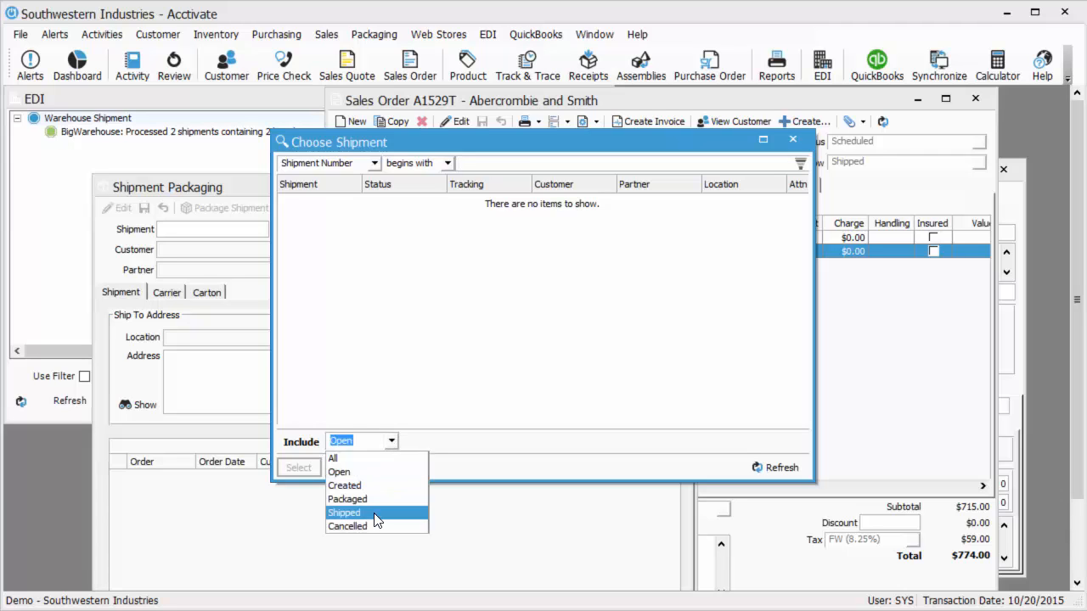
left_click(377, 514)
left_click_drag(804, 244, 811, 353)
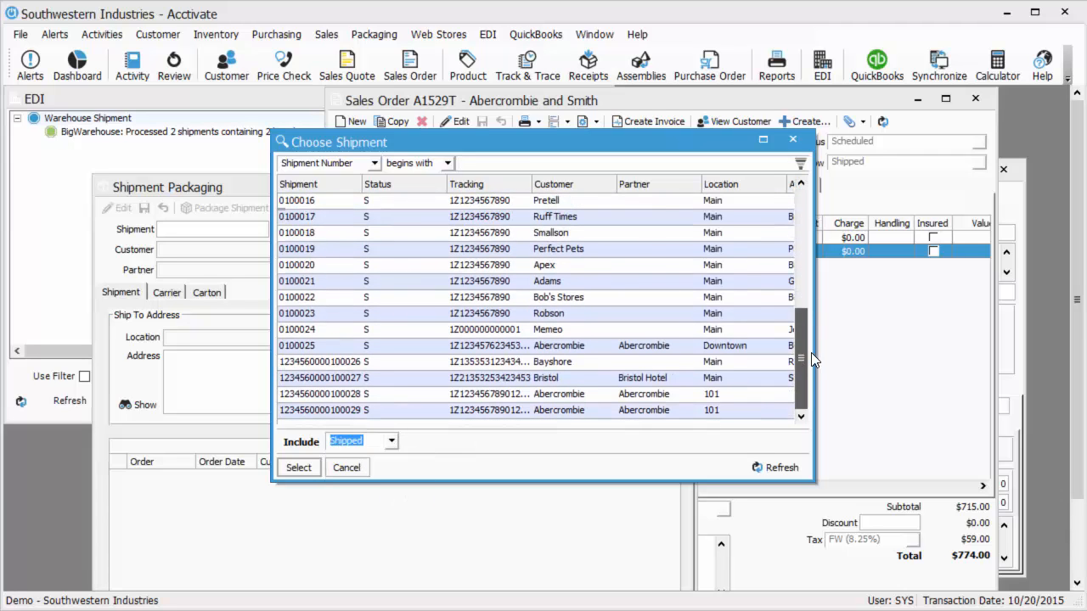
double_click(537, 395)
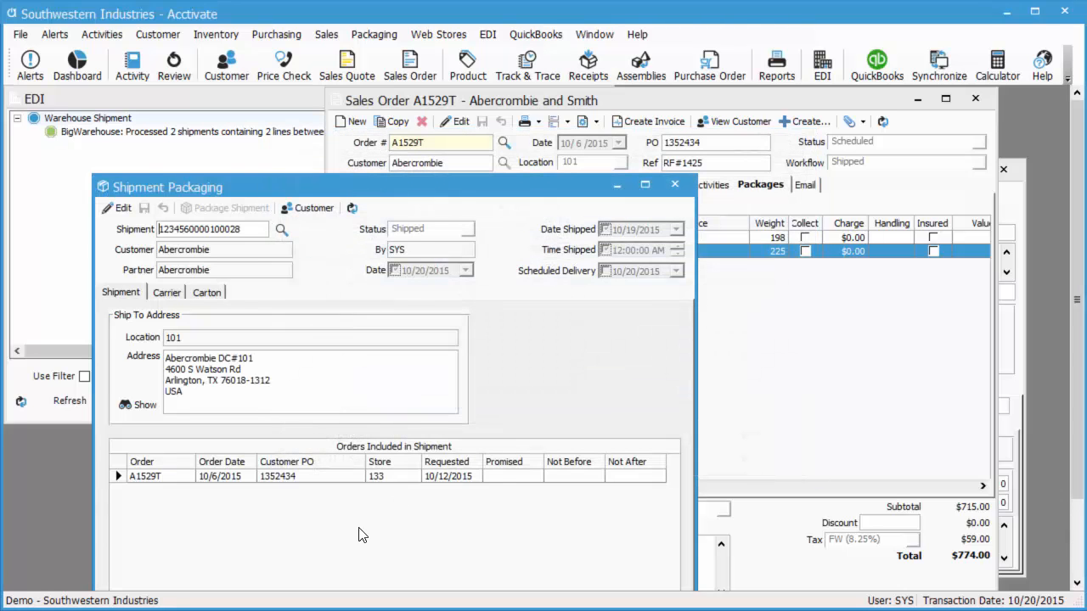
Move the Shipment Packaging window up and review the shipment's carrier, carton contents and included order
left_click_drag(392, 190, 366, 87)
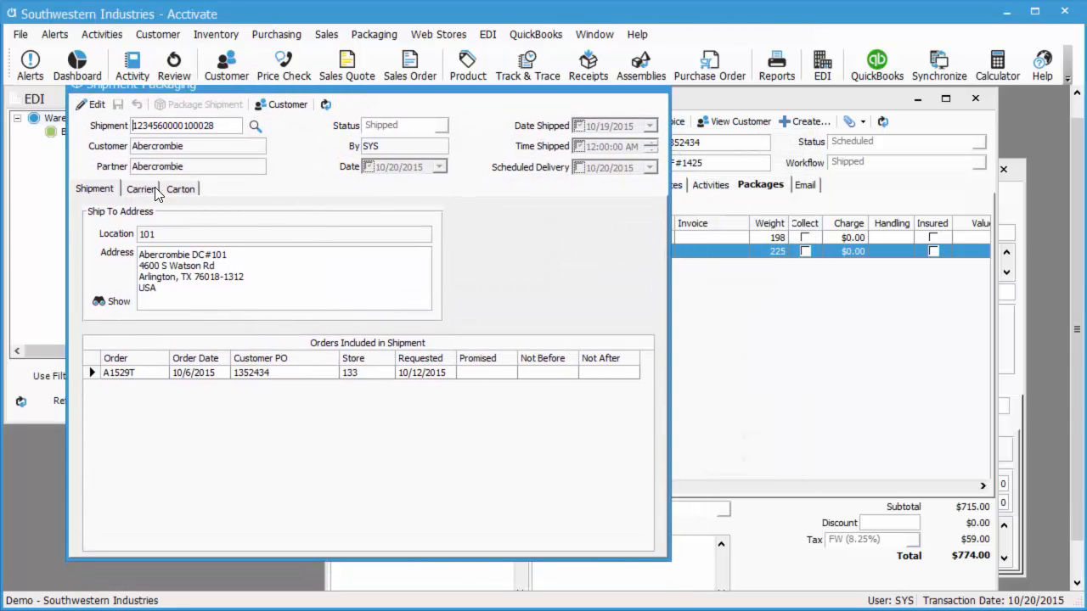
left_click(155, 188)
left_click(179, 189)
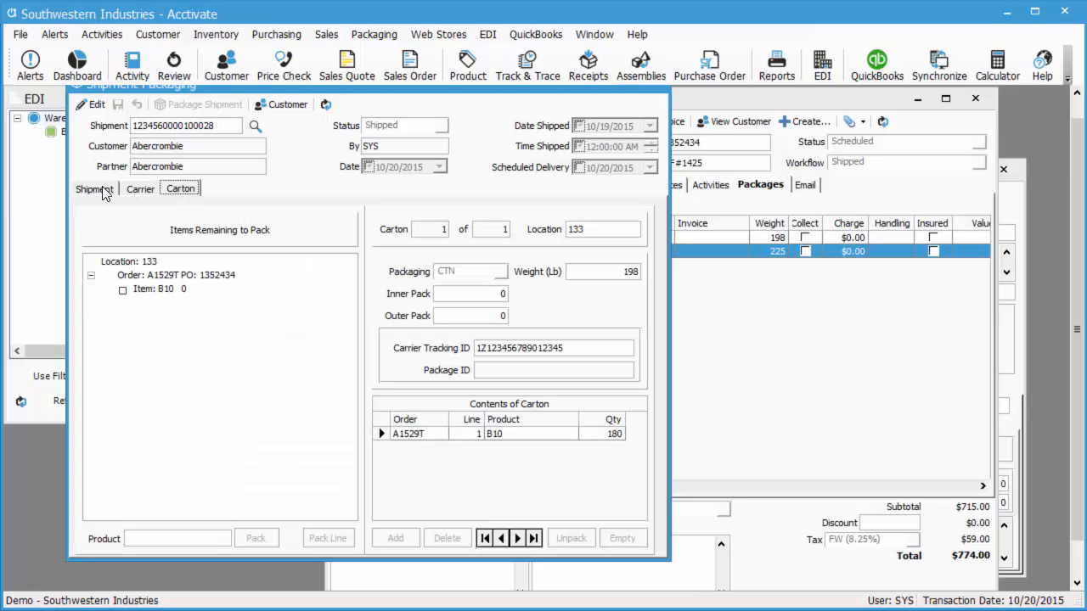
left_click(93, 190)
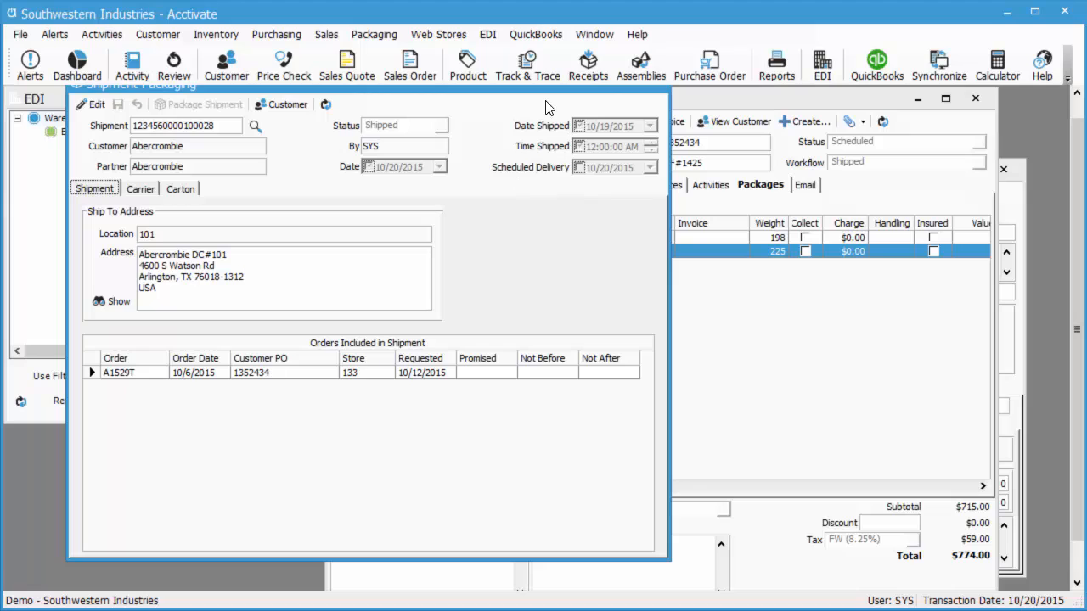
Close the Abercrombie shipment and look at the Prepare Shipments qualification options without preparing anything
left_click_drag(533, 90, 538, 113)
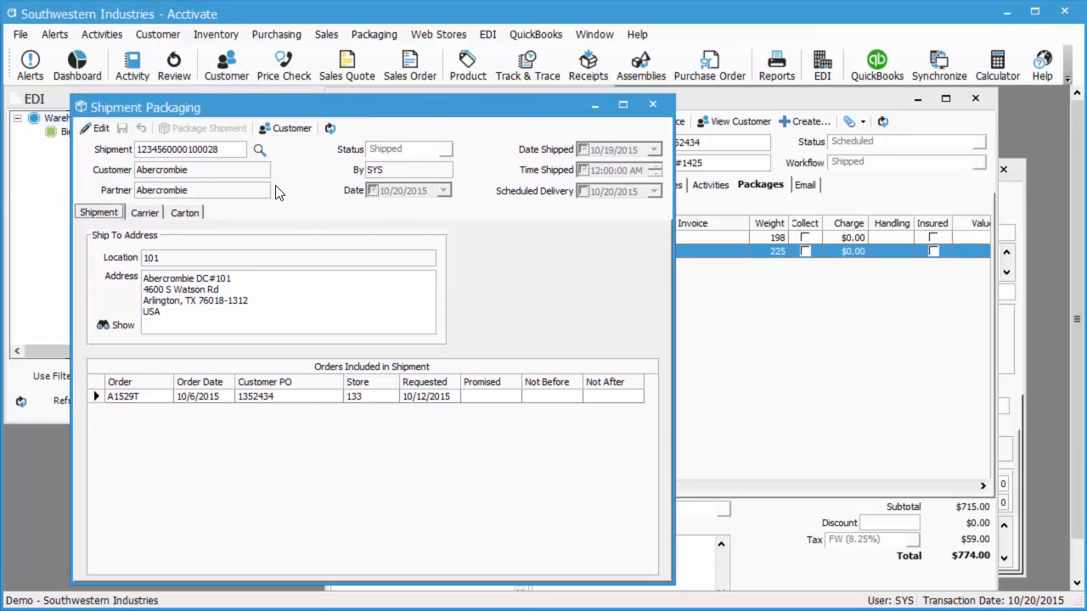
left_click(650, 105)
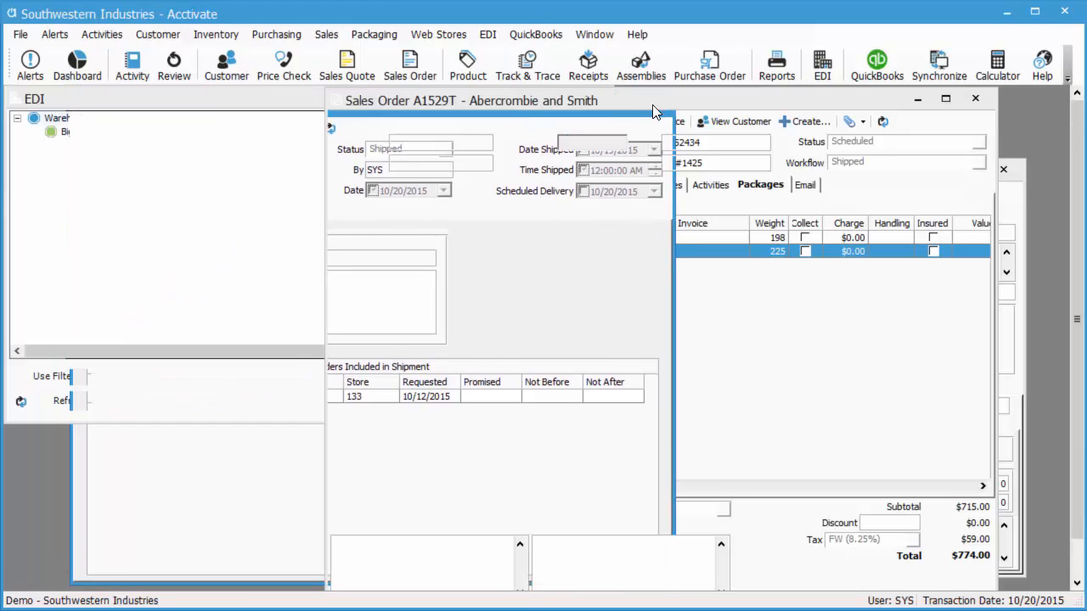
left_click(393, 35)
left_click(396, 54)
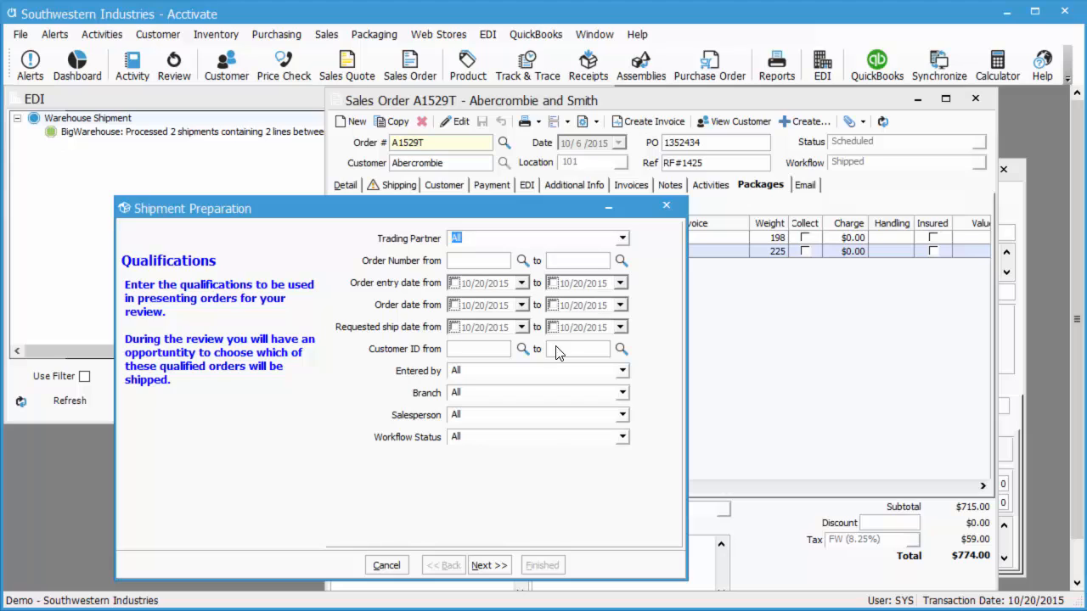
left_click(665, 207)
In Package Shipments, look up the Open shipments and All shipments, and close the packaging window without choosing one
left_click(374, 34)
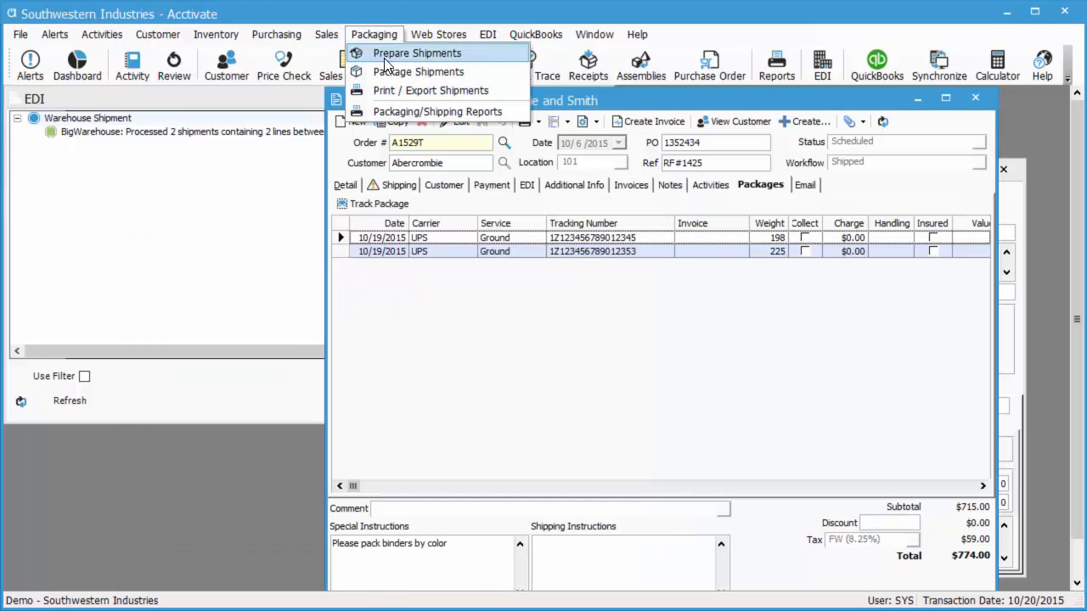
left_click(389, 73)
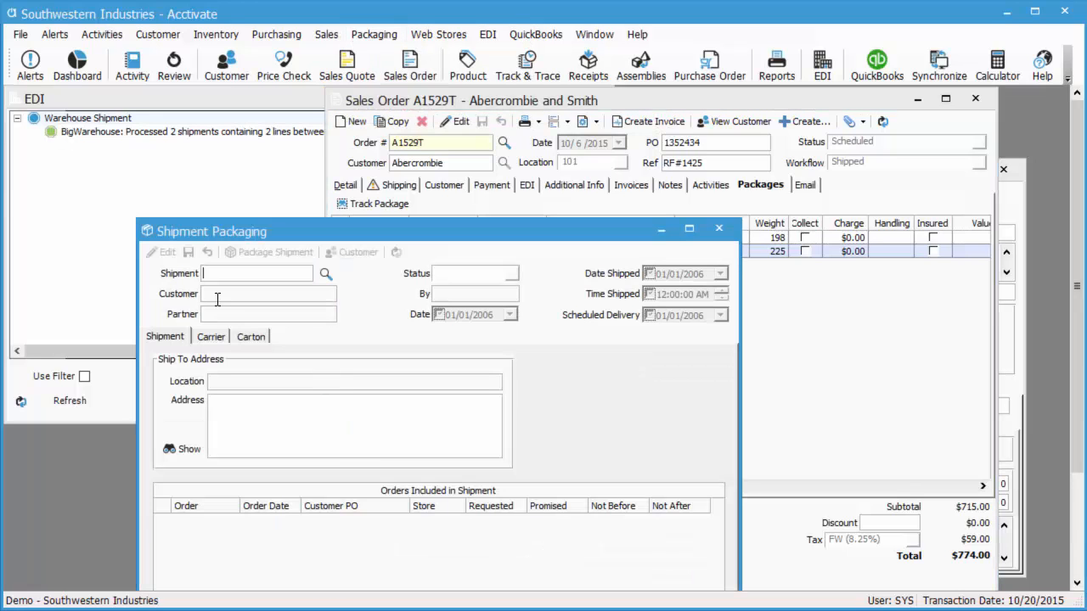
left_click(325, 273)
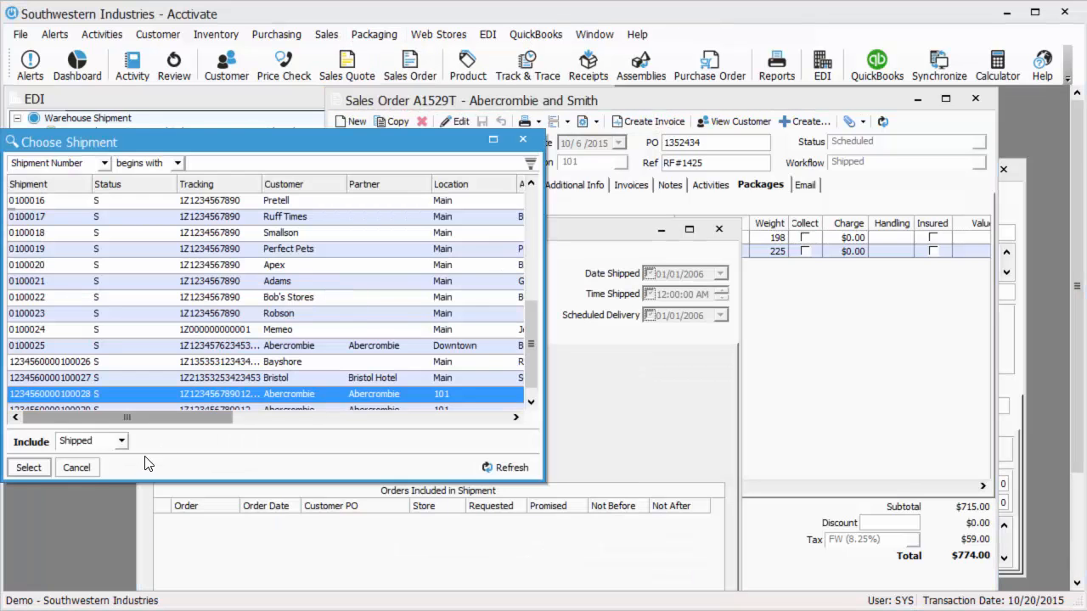
left_click(121, 441)
left_click(97, 472)
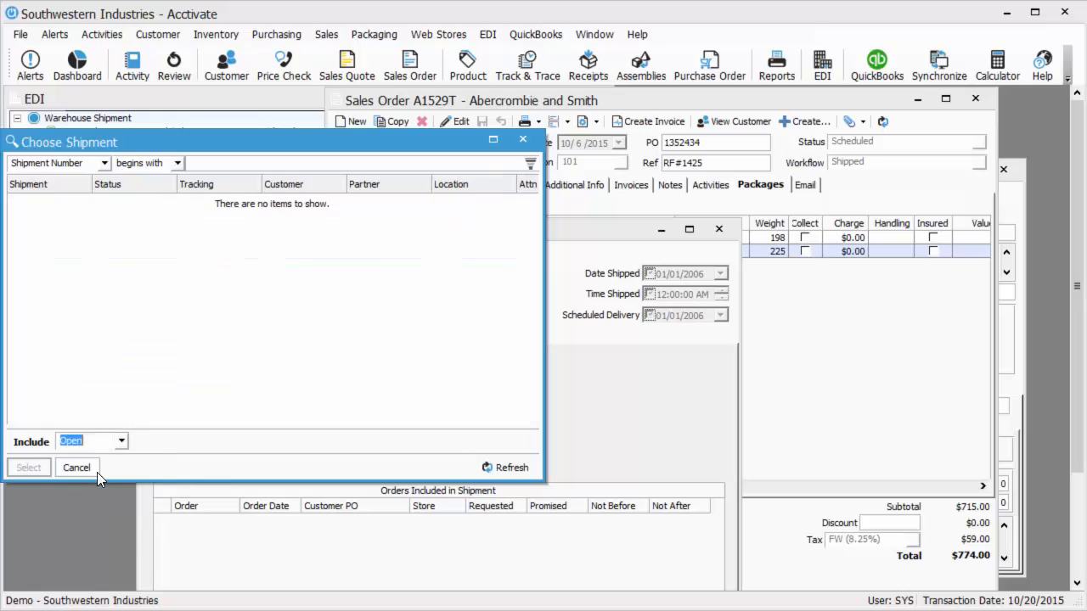
left_click(122, 441)
left_click(64, 458)
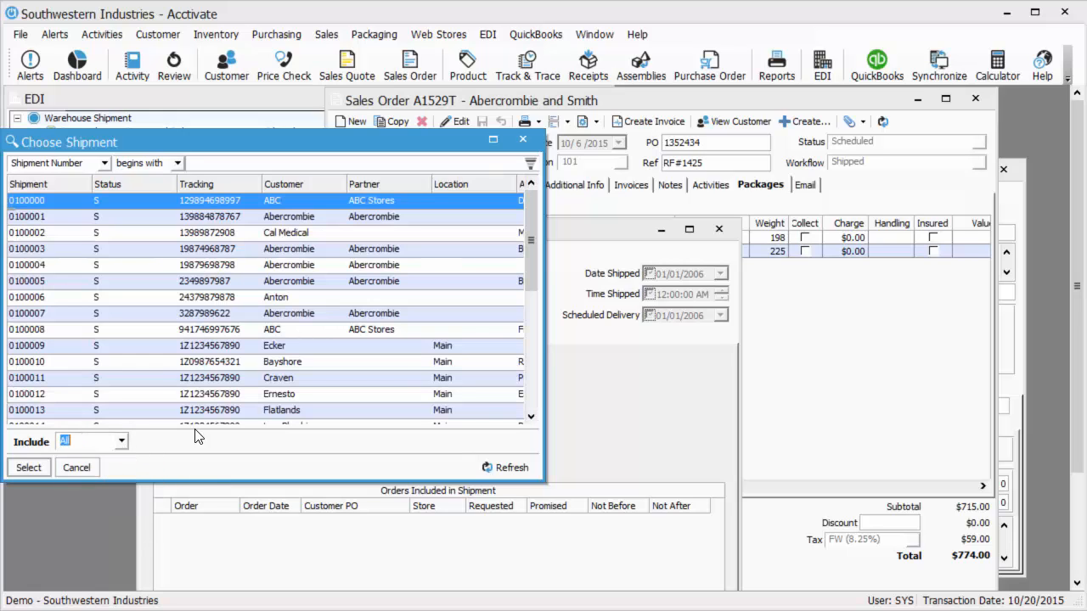
left_click(83, 467)
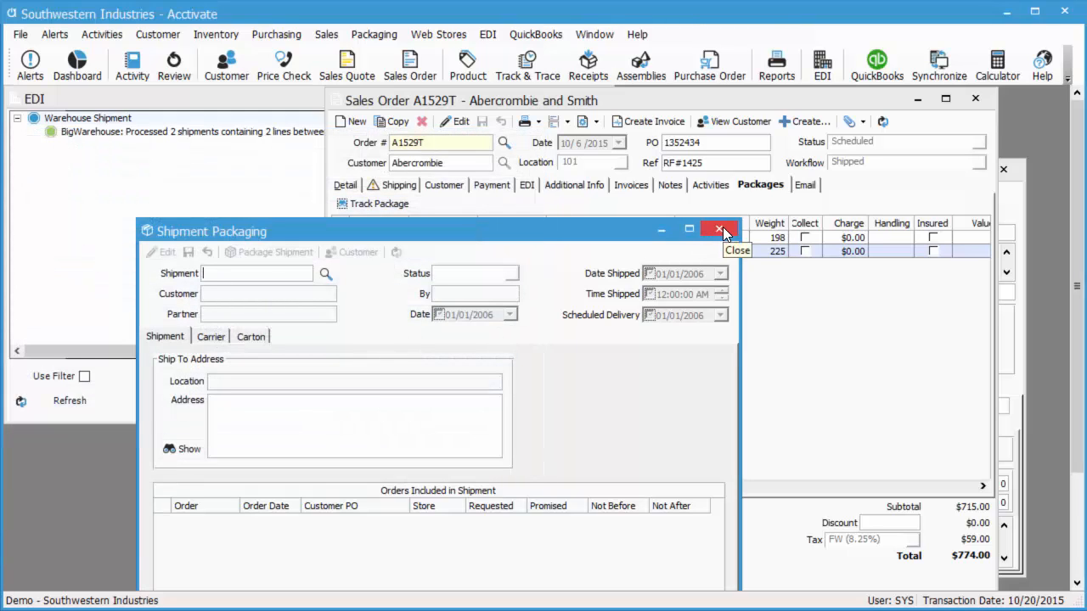
left_click(722, 226)
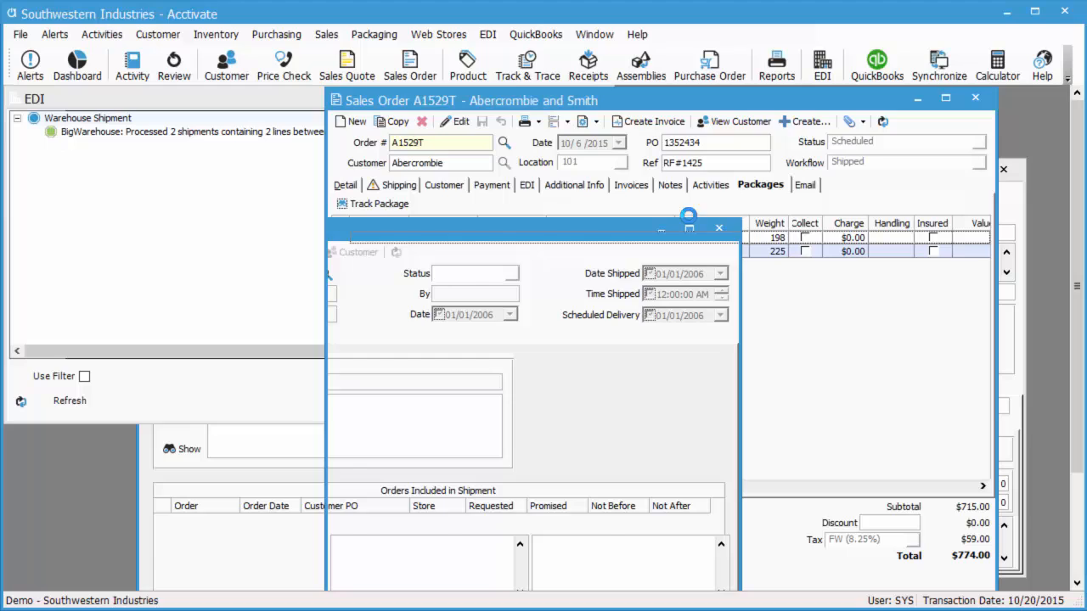
Refresh the EDI list and process the Customer Advance Ship Notice for Abercrombie
left_click(526, 237)
left_click(525, 253)
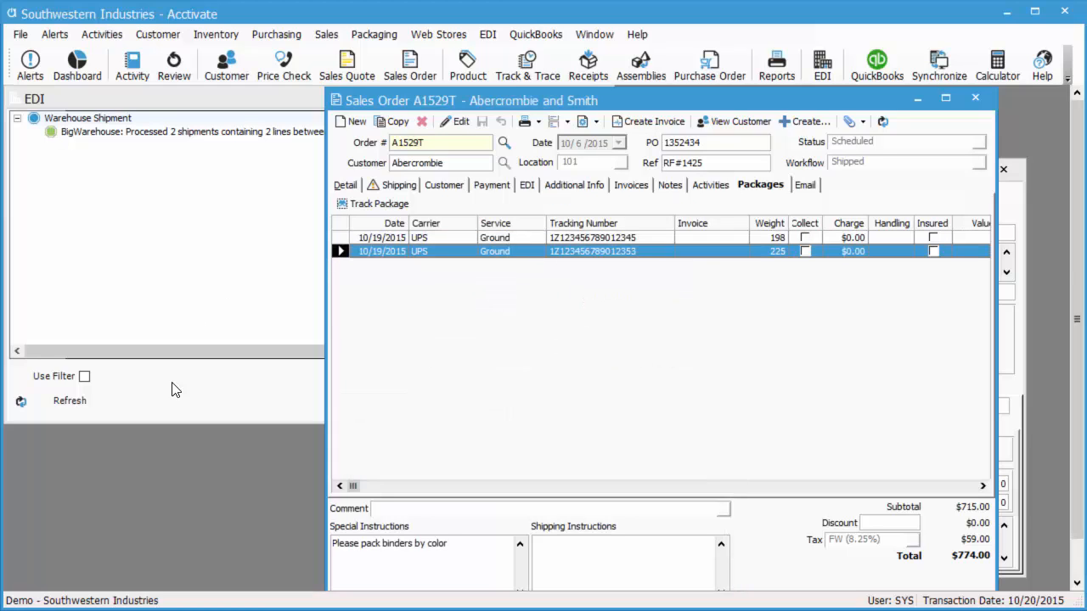
left_click(163, 420)
left_click(59, 404)
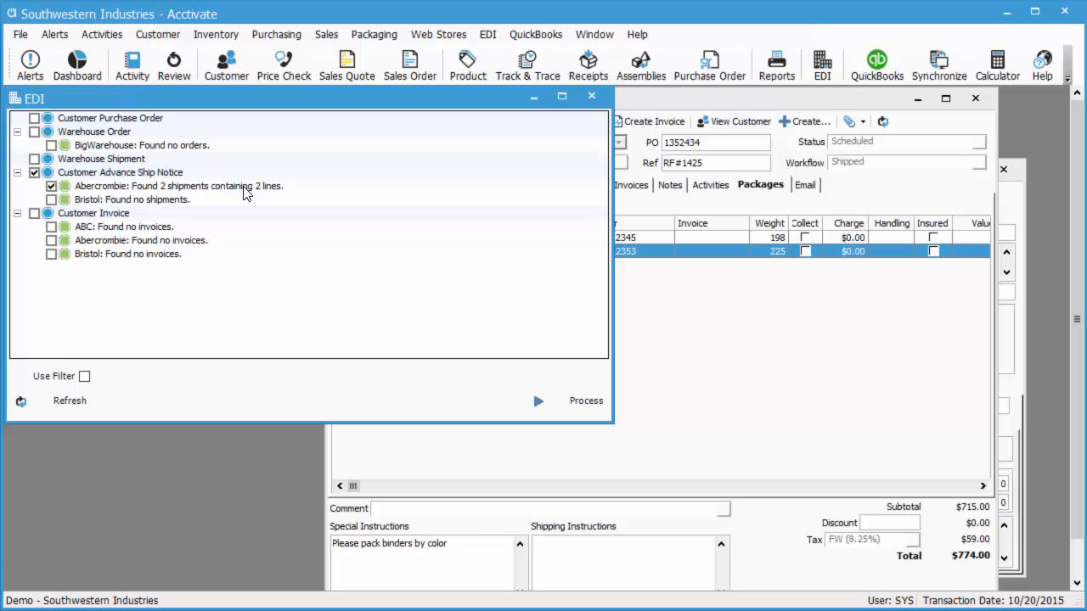
left_click(582, 403)
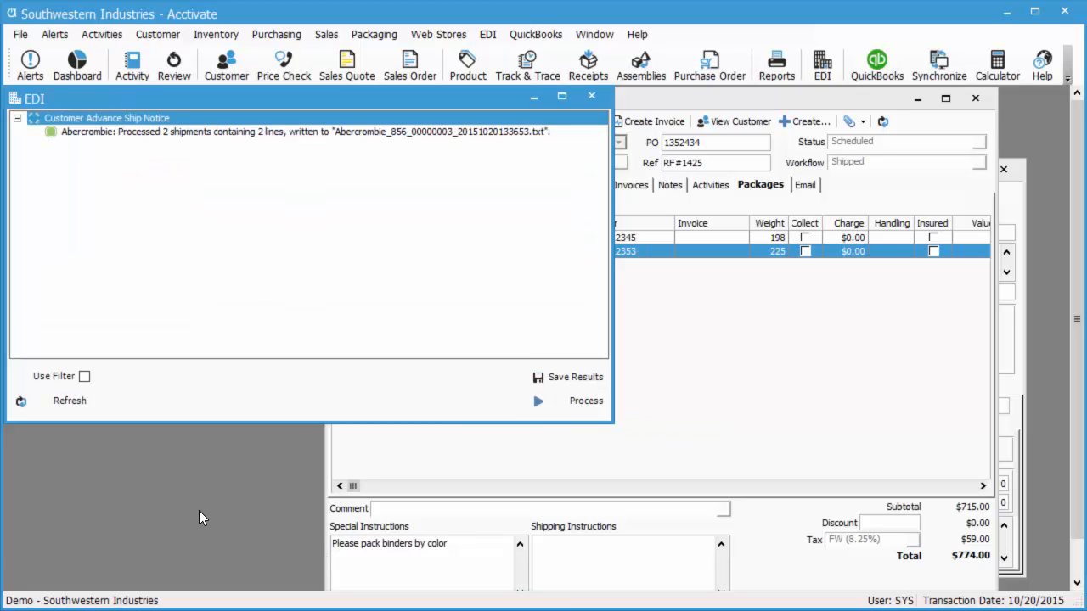
Switch to File Explorer, open the EDI Outbox folder and locate the exported Abercrombie 856 file
left_click(51, 610)
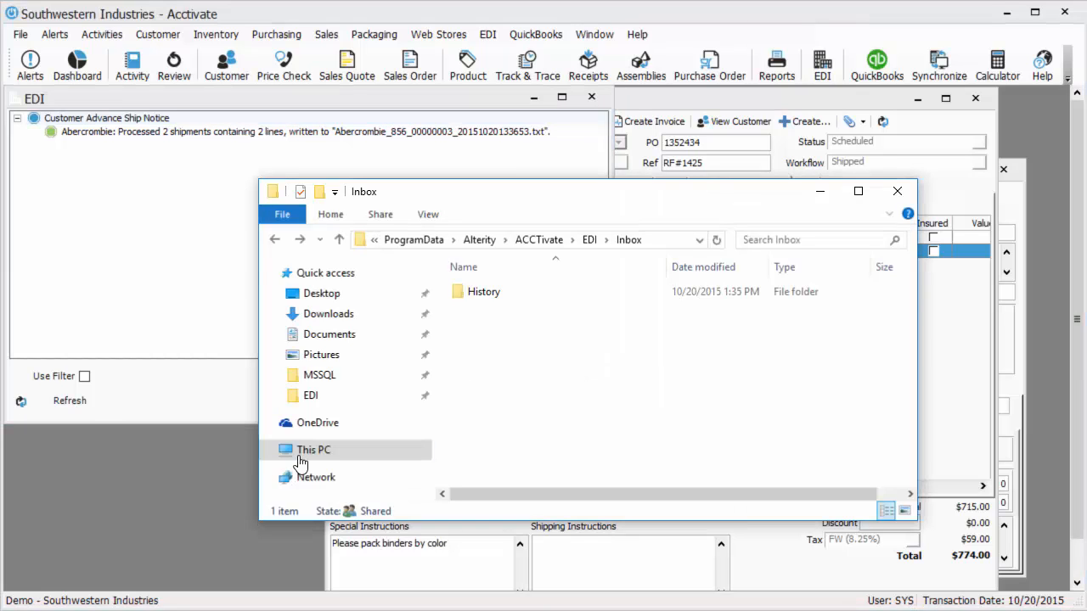
left_click(589, 240)
double_click(487, 312)
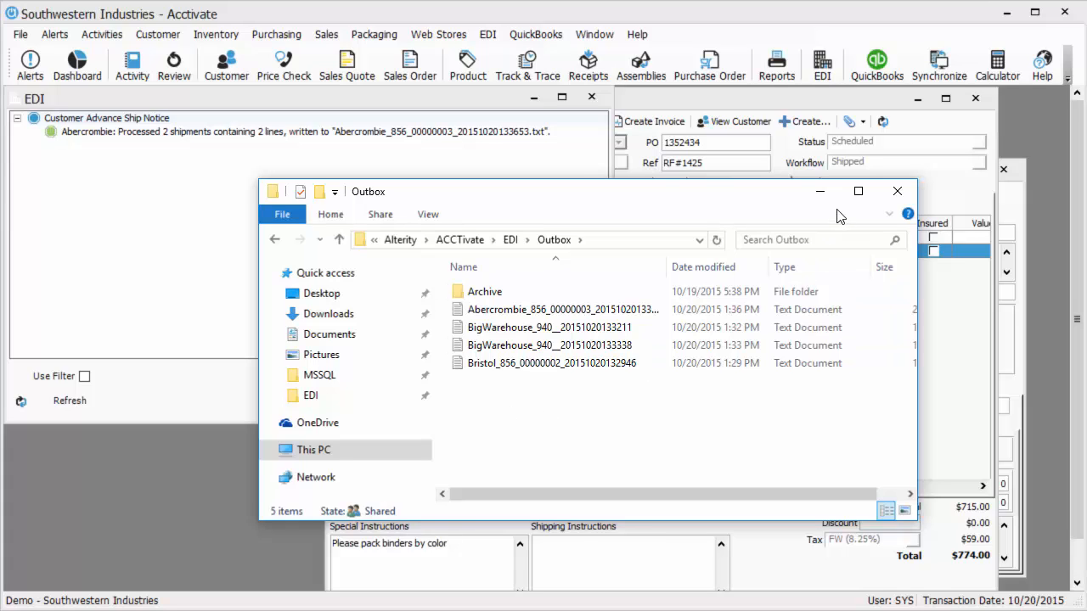
left_click(732, 309)
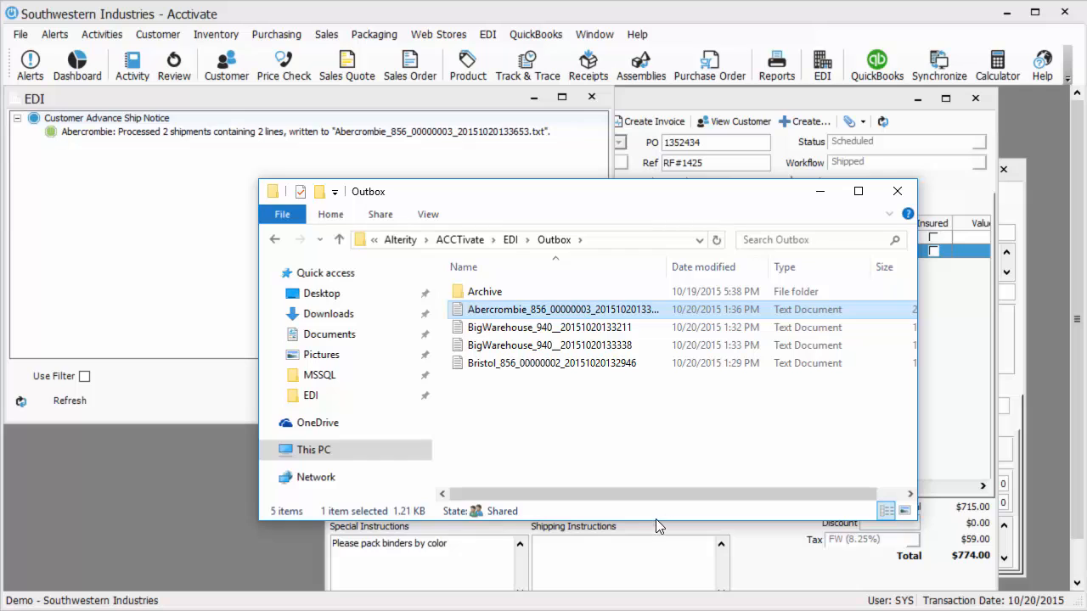
left_click(827, 195)
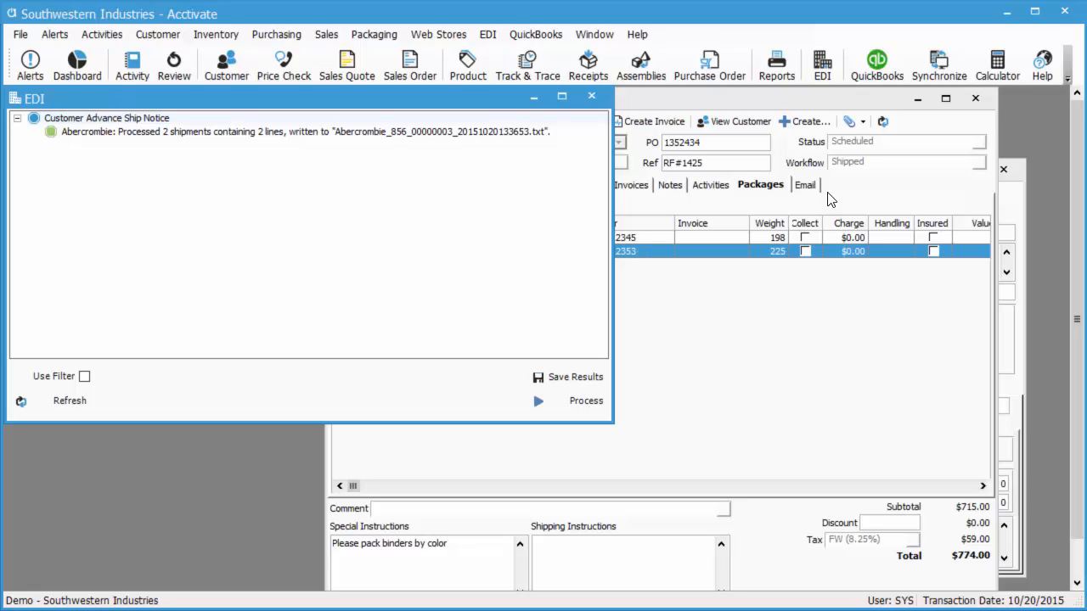
Create the invoice for the Abercrombie sales order with its two UPS packages, dated 10/20/2015
left_click(737, 345)
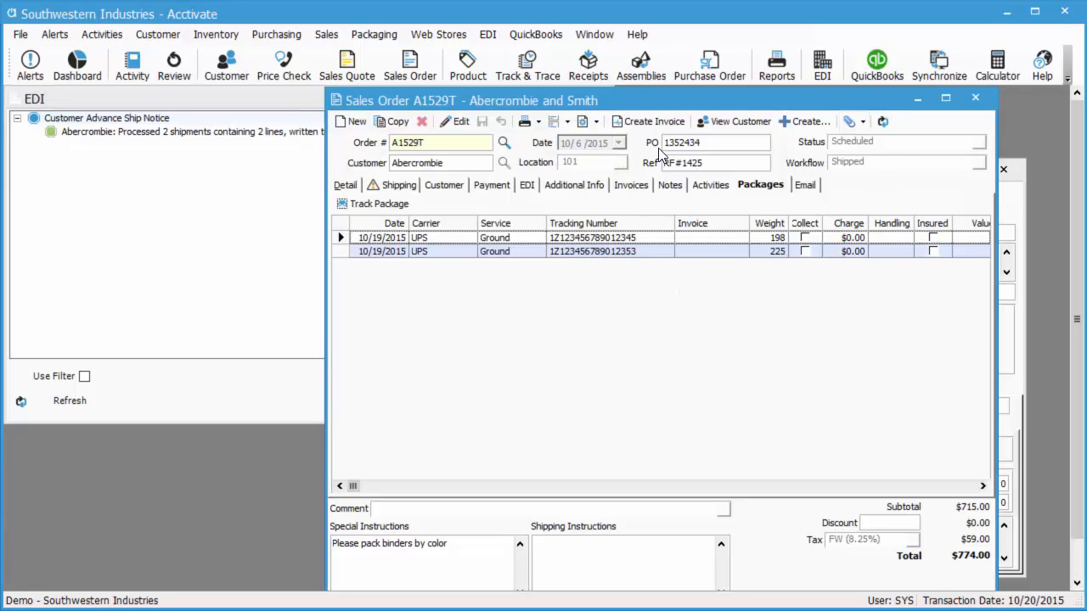
left_click(661, 124)
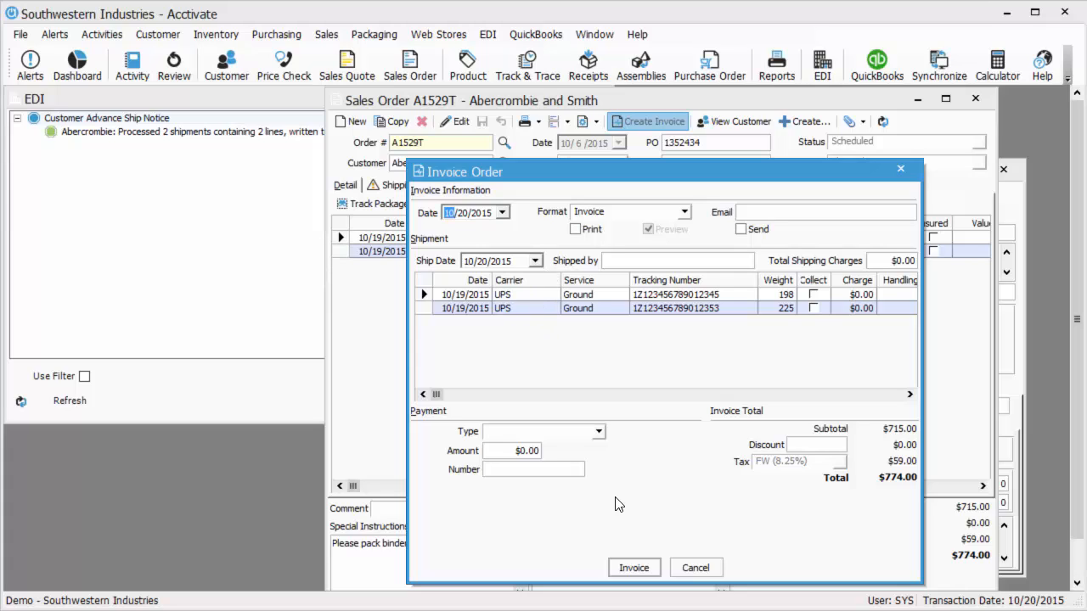
left_click(633, 568)
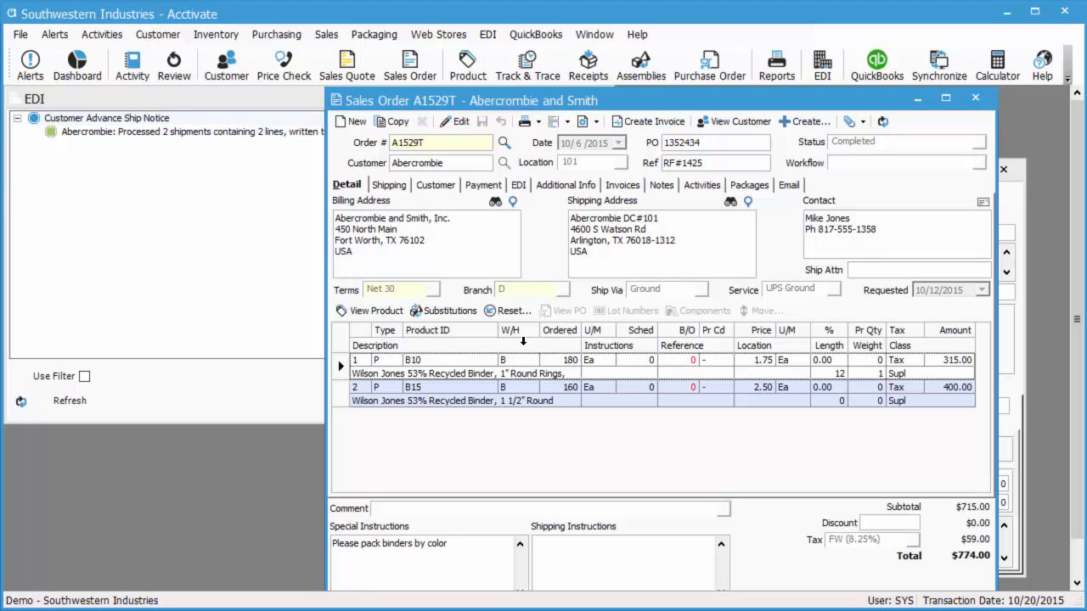
Open the ABC Stores, Inc. sales order for the Dallas location and invoice it
left_click(506, 145)
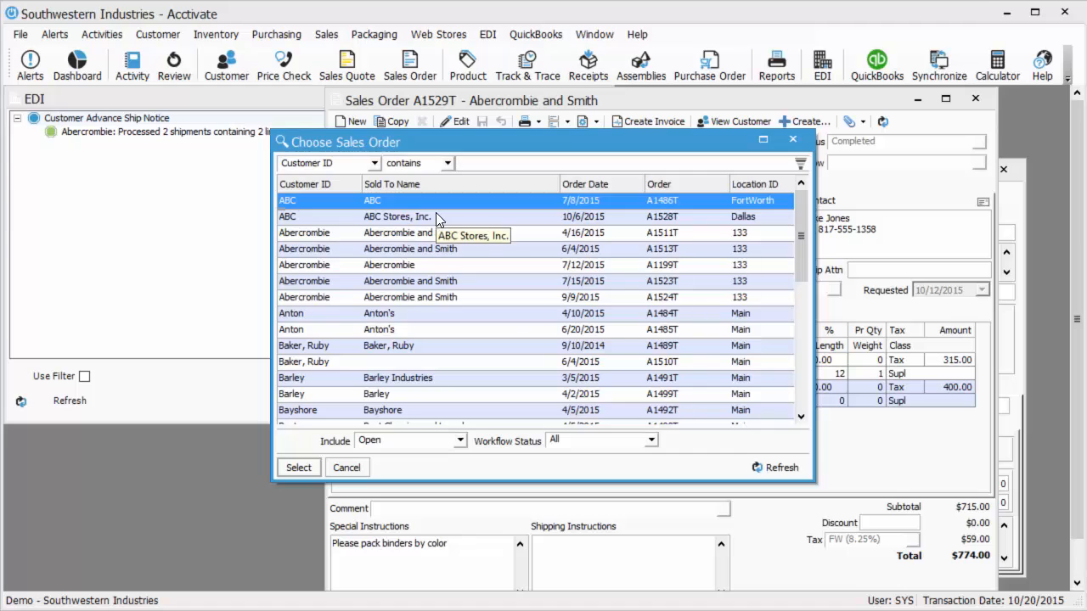
double_click(436, 214)
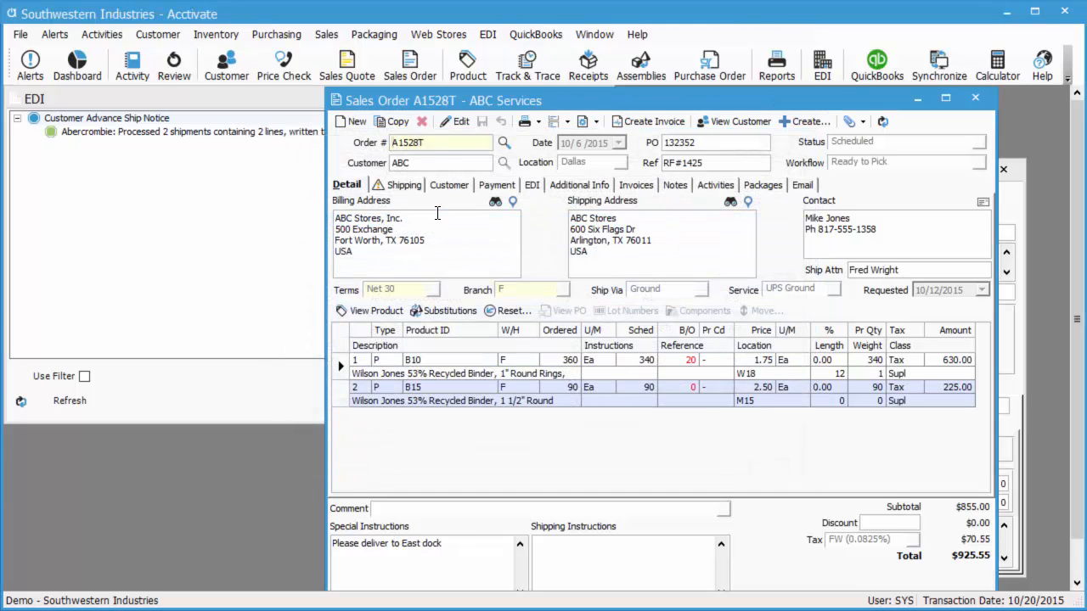
left_click(661, 121)
left_click(639, 491)
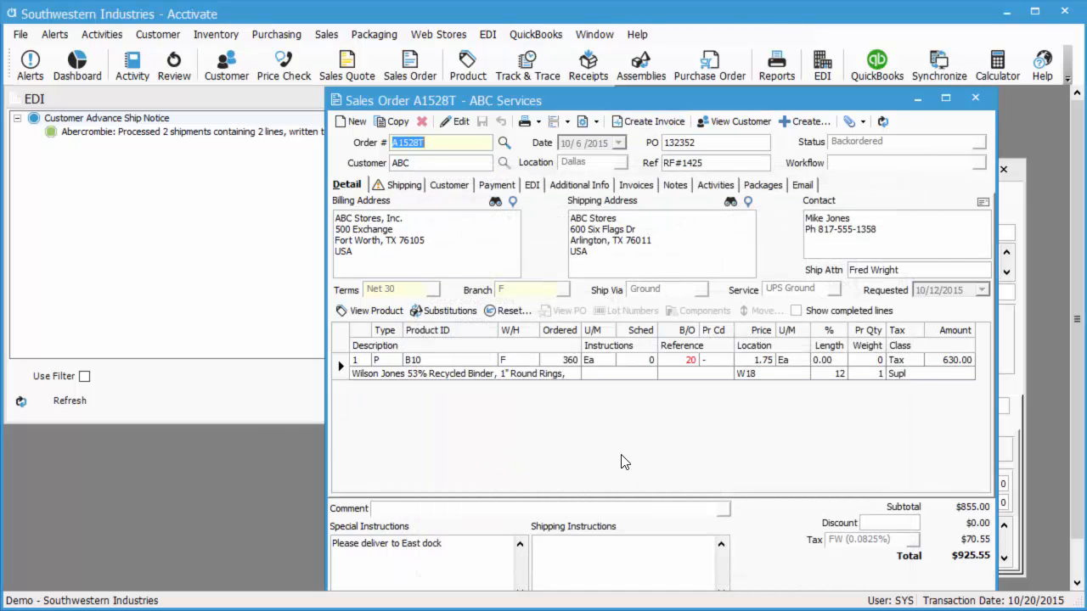
Refresh the EDI list, view the processing options for the ABC item, and process the ABC and Abercrombie customer invoices
left_click(251, 410)
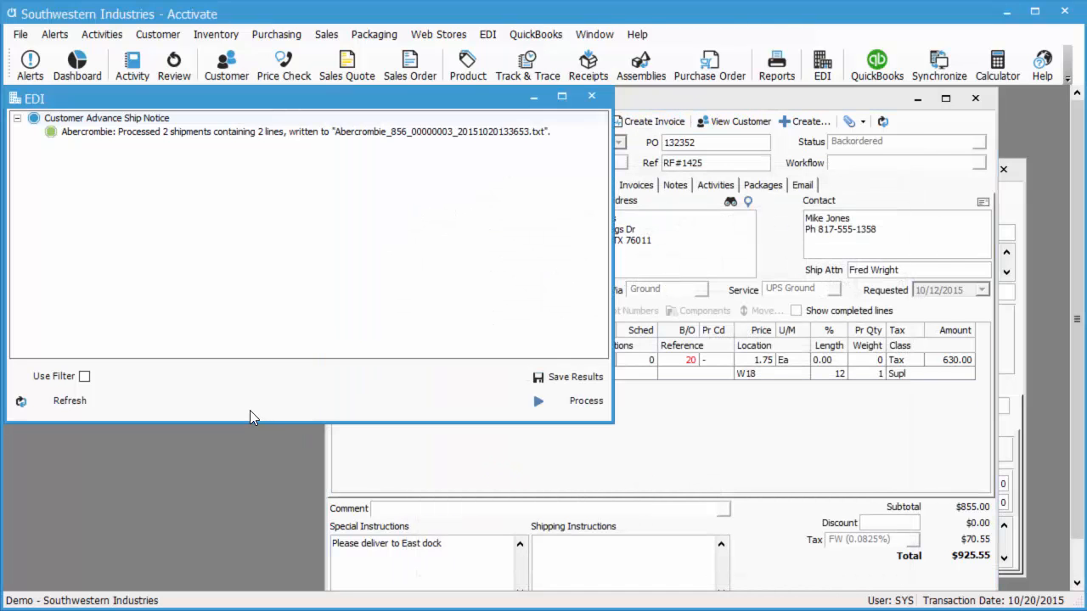
left_click(70, 400)
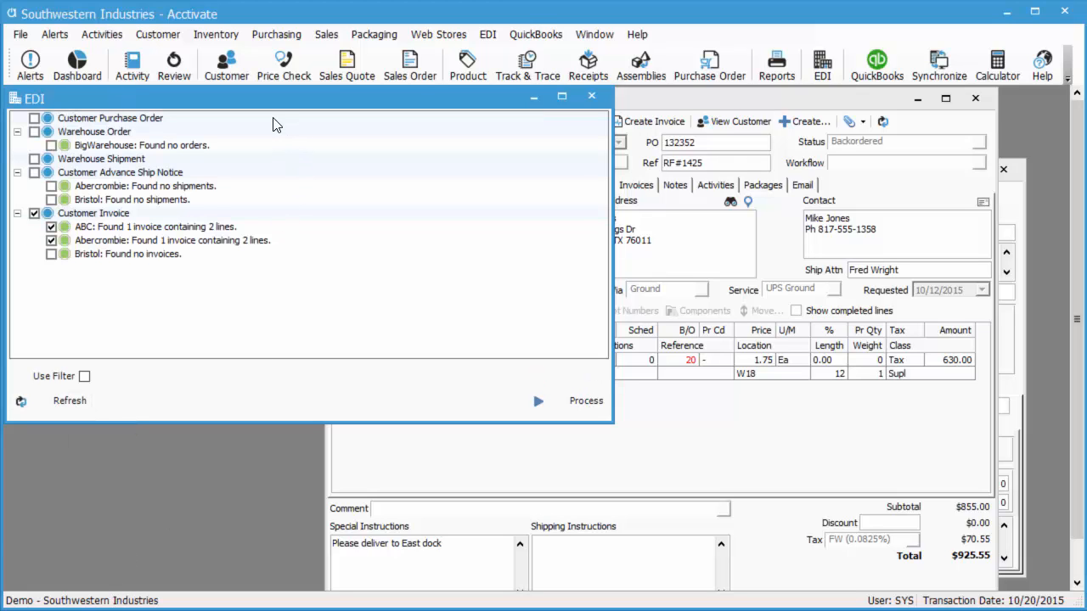
right_click(141, 234)
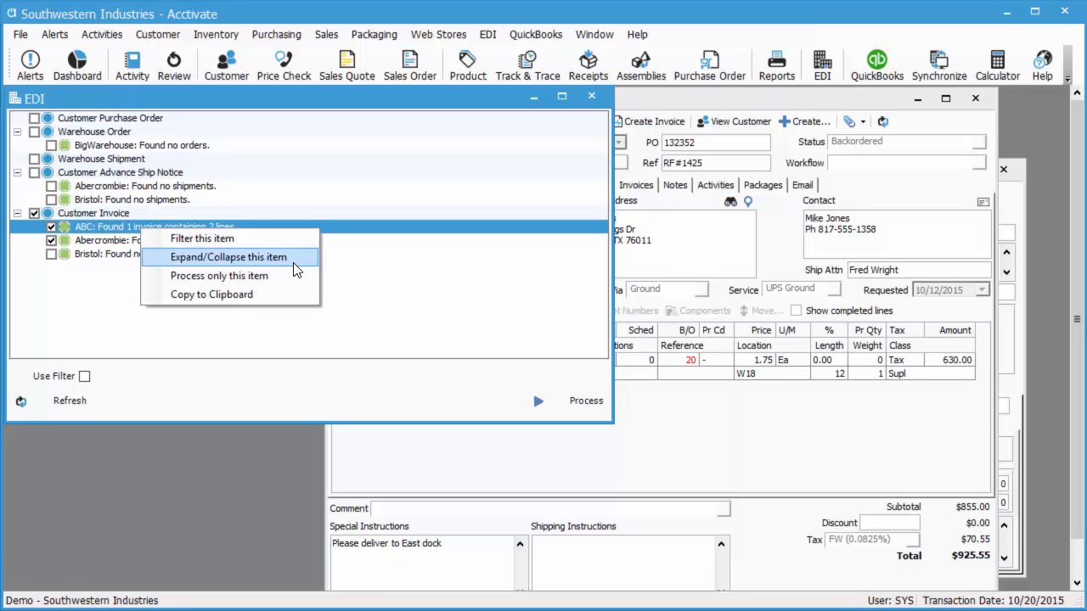
left_click(95, 338)
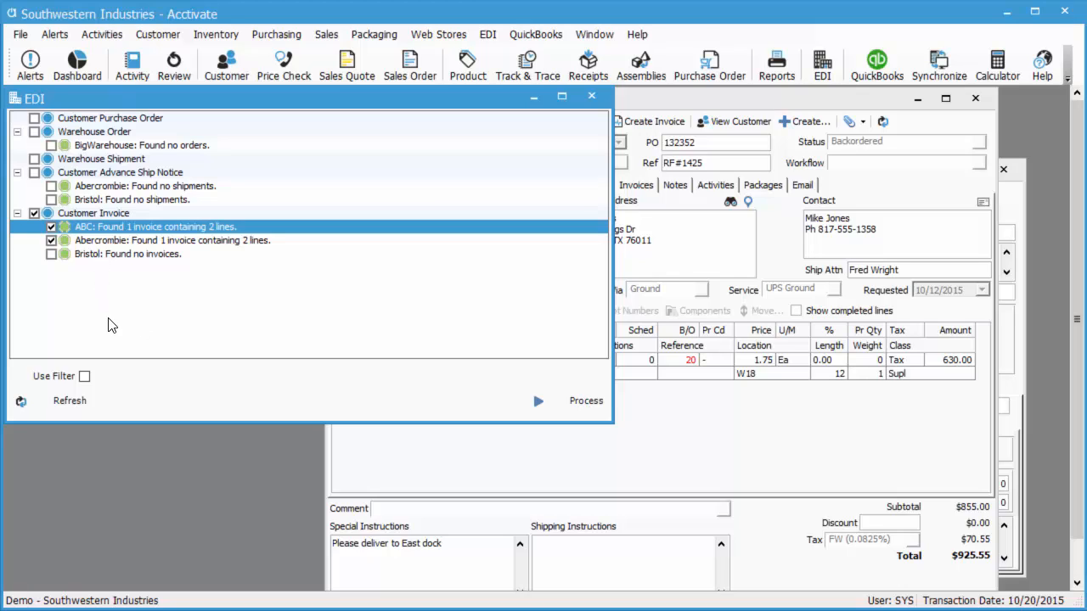
left_click(584, 402)
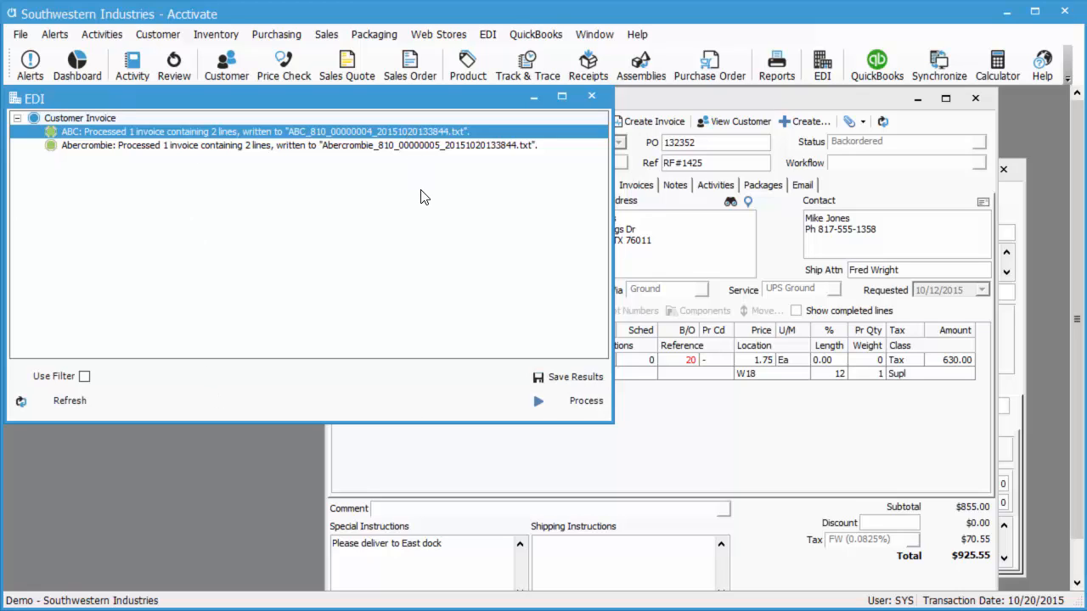
Switch to the Outbox folder in File Explorer and locate the exported ABC and Abercrombie 810 invoice files
key("alt+Tab")
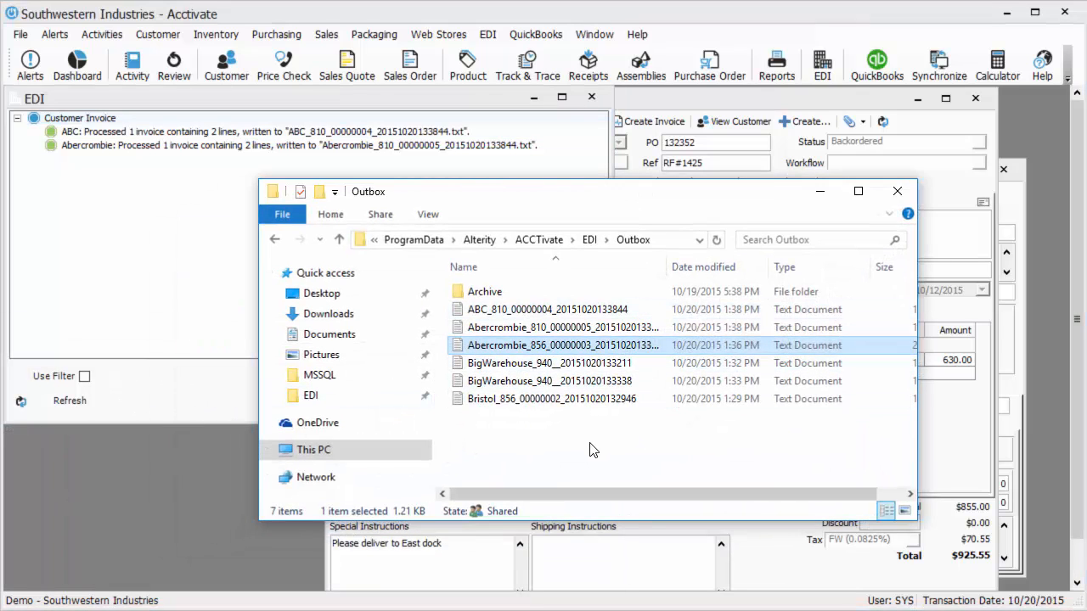
left_click(552, 314)
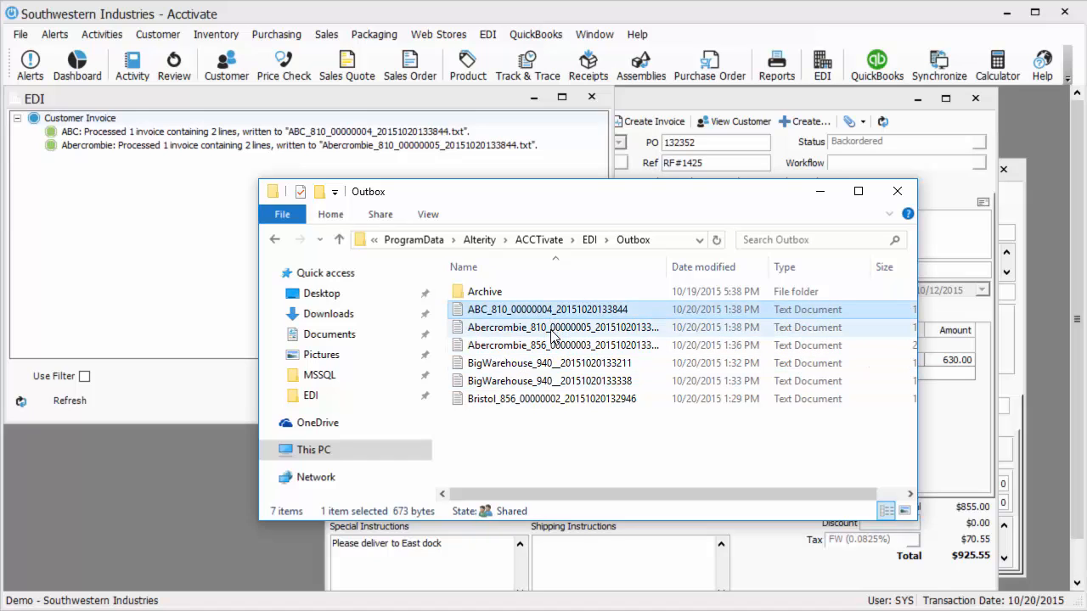
left_click(553, 333)
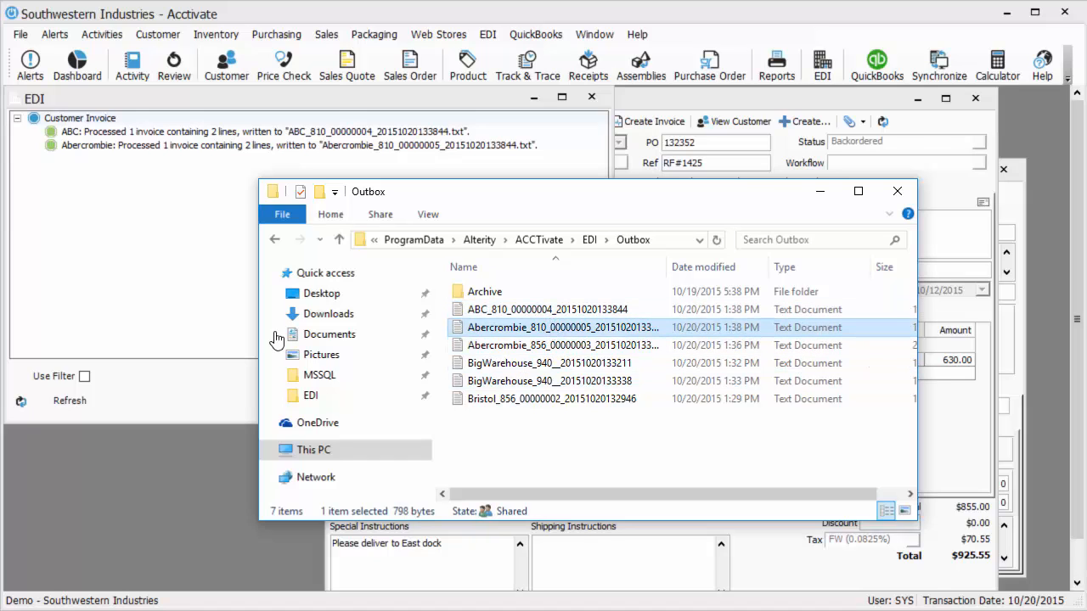
Return to Acctivate, refresh the EDI list and turn on the filter for the Abercrombie Customer Advance Ship Notice
left_click(136, 313)
left_click(51, 402)
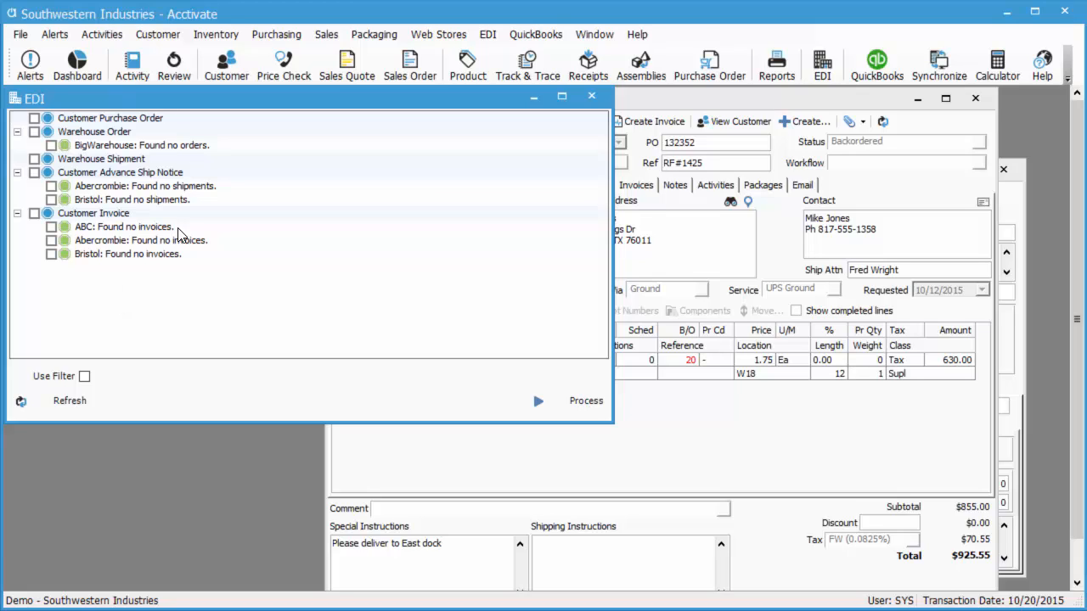
right_click(185, 192)
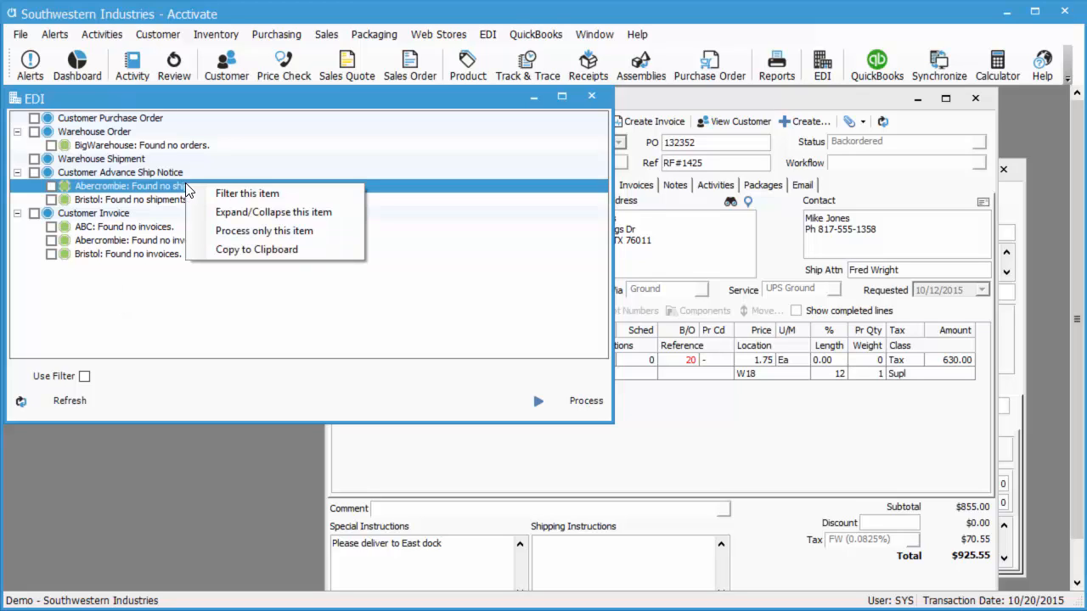
left_click(124, 333)
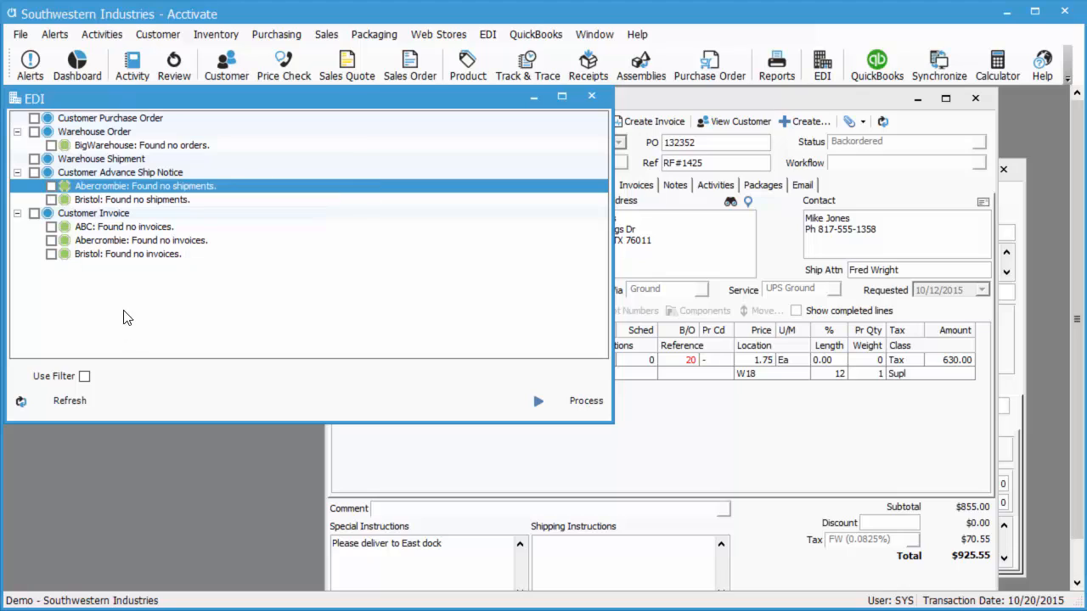
left_click(84, 376)
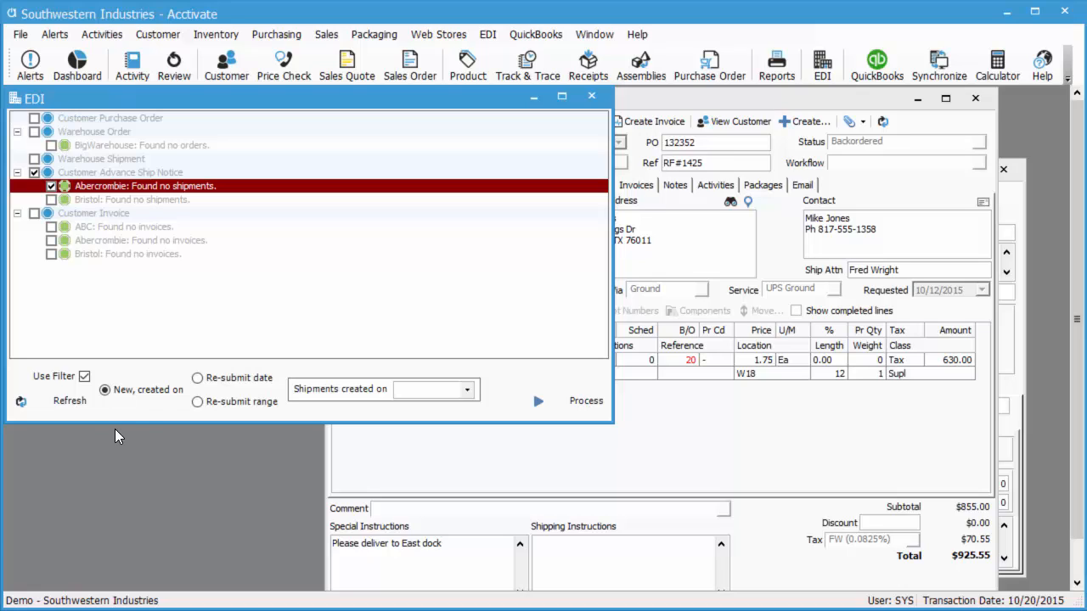
View the re-submit date and re-submit range filter options for the Abercrombie Customer Advance Ship Notice, and turn the filter off
left_click(223, 383)
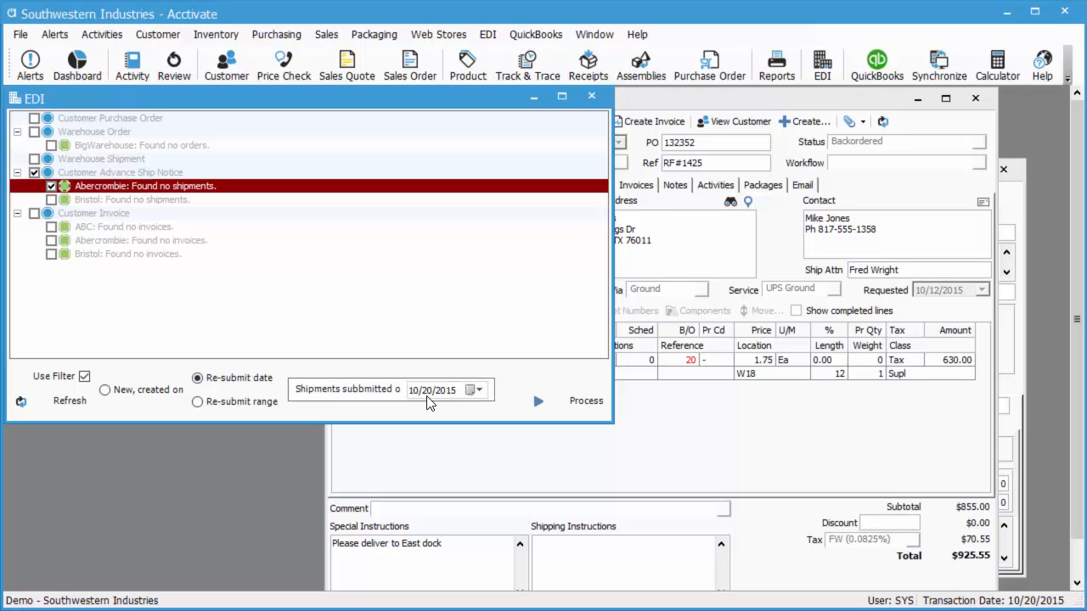
left_click(201, 404)
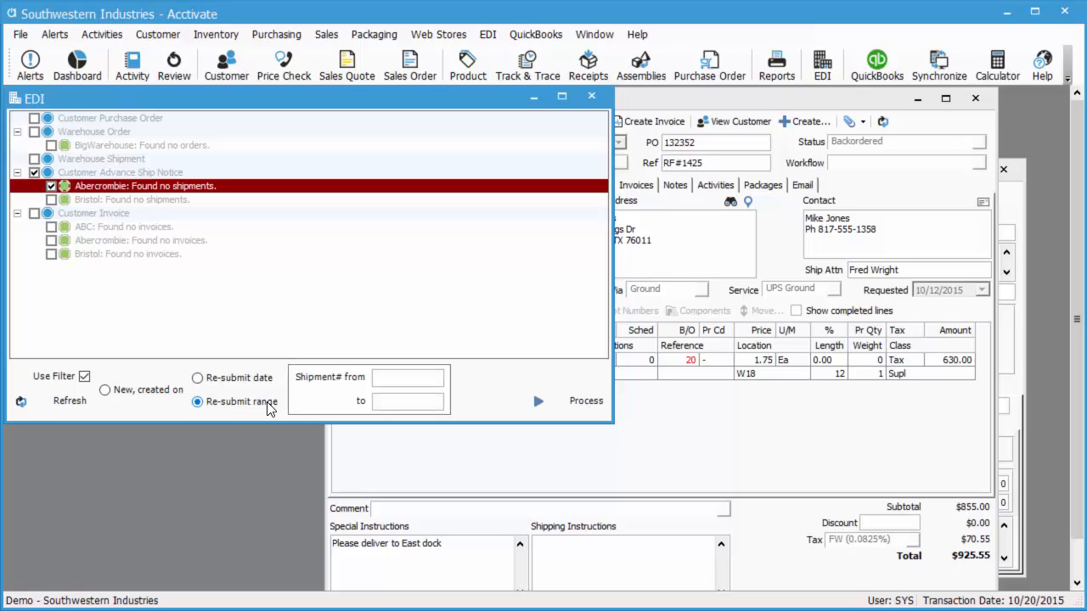
left_click(141, 394)
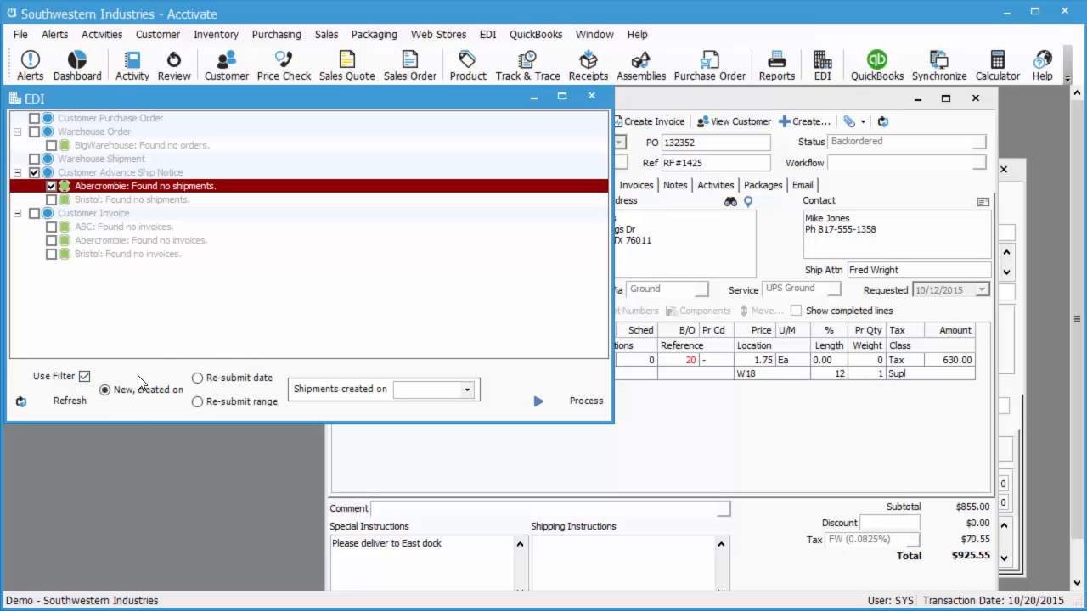
key("ctrl+f")
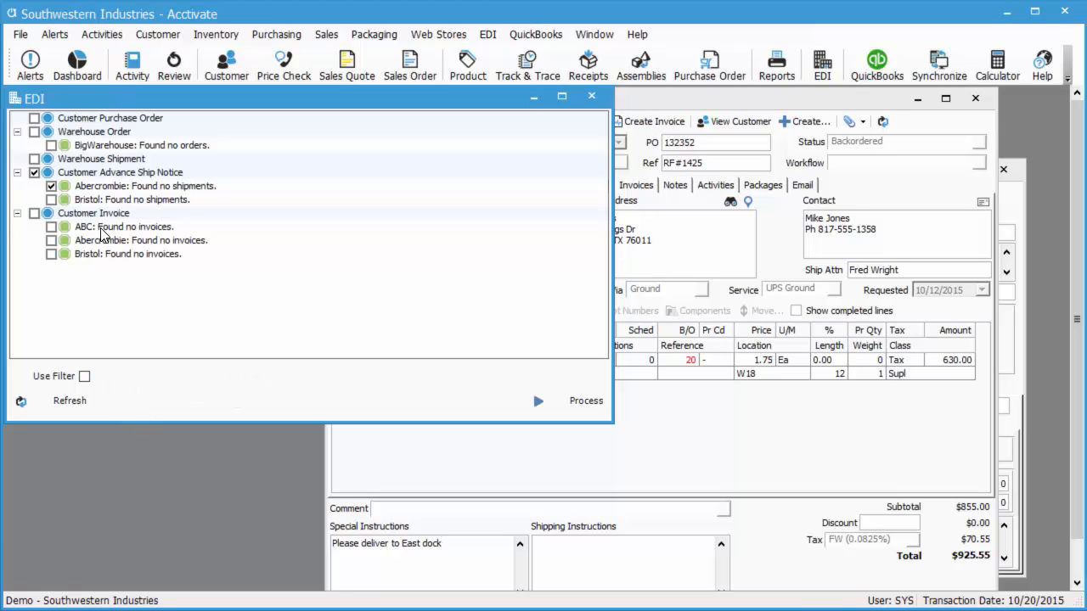
View the re-submit date and re-submit range filter options for the ABC Customer Invoice, and turn the filter off
right_click(102, 231)
left_click(71, 227)
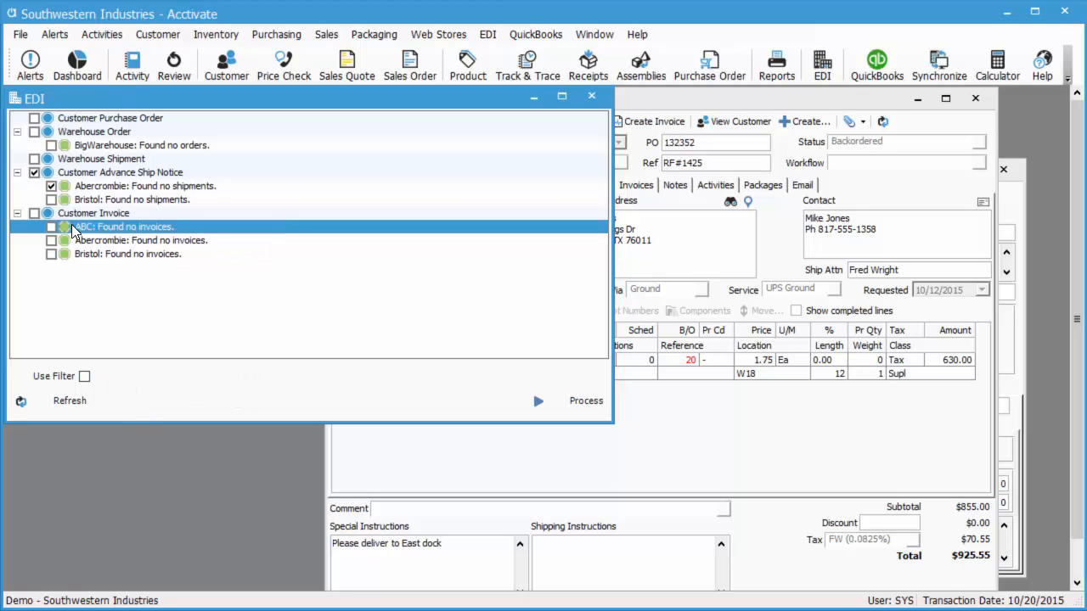
left_click(83, 376)
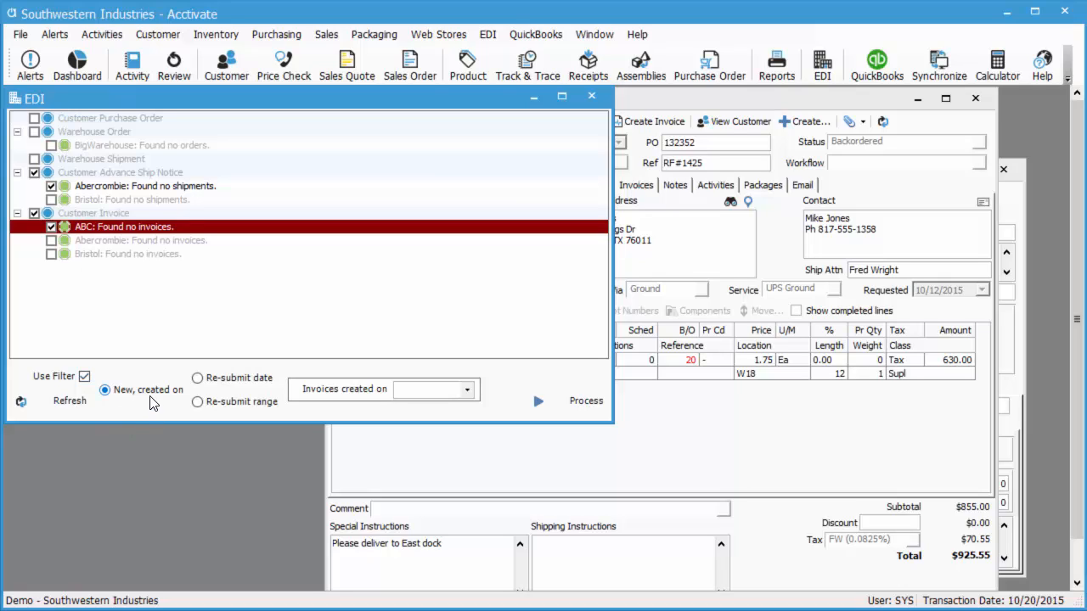
left_click(197, 378)
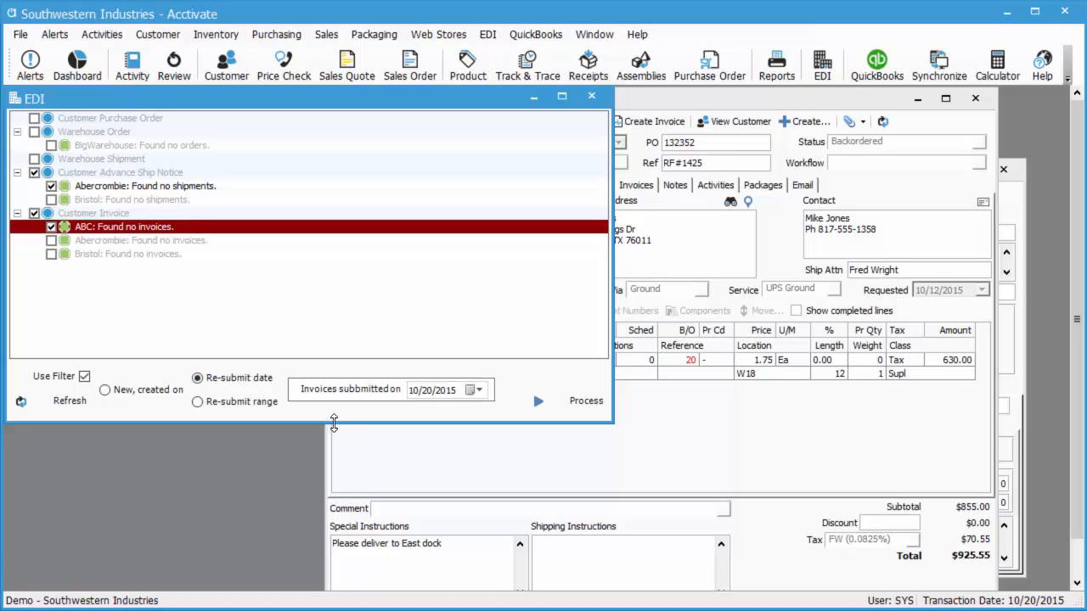
left_click(261, 406)
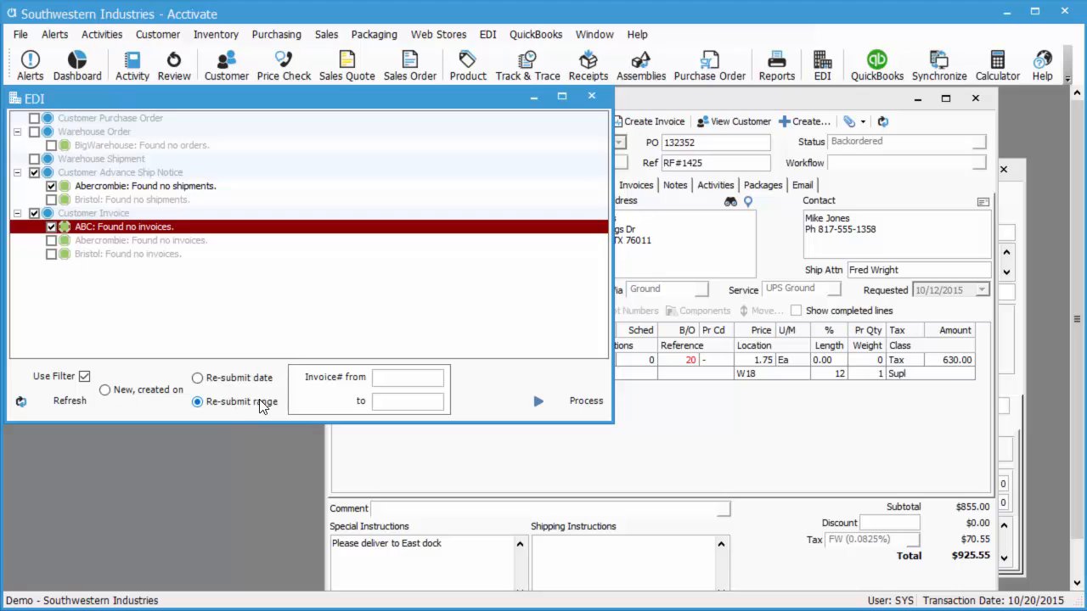
left_click(84, 378)
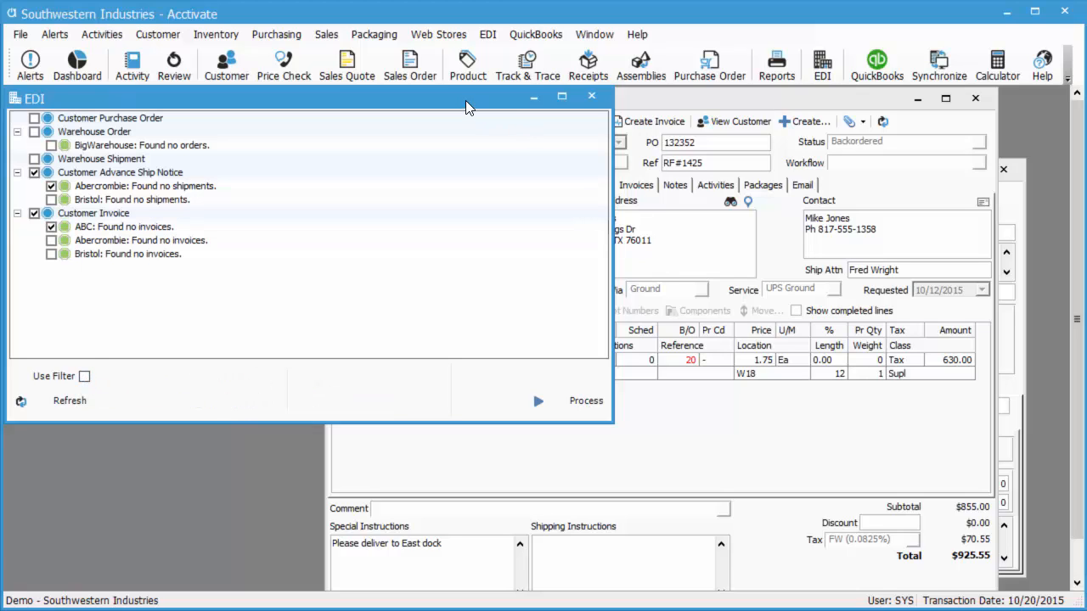
left_click_drag(465, 101, 476, 133)
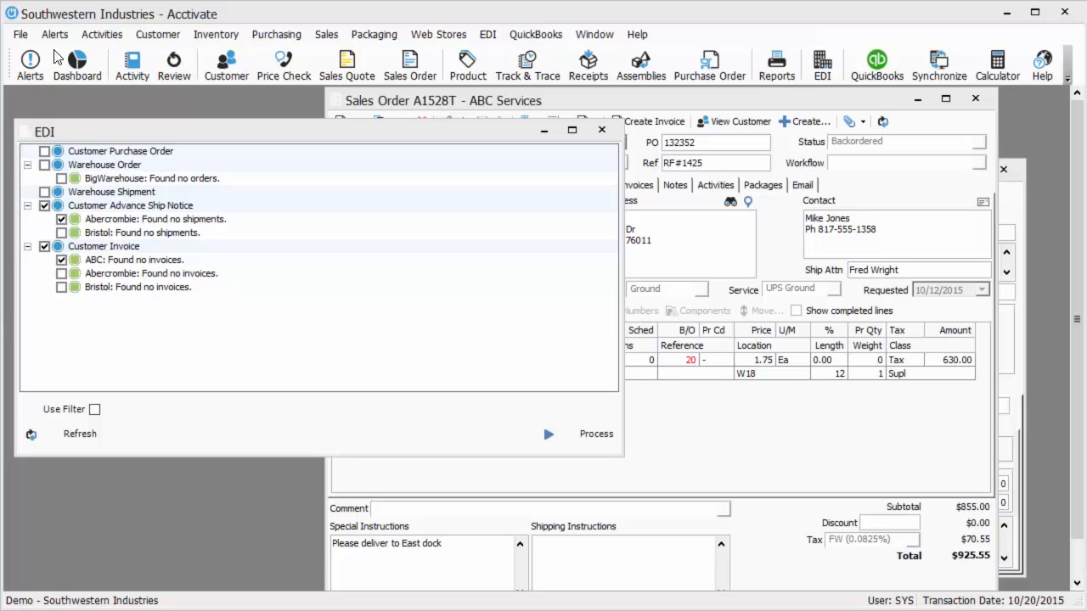
Open the Configuration Manager, allowing all other windows to close, and display the EDI Trading Partners
left_click(20, 34)
left_click(59, 114)
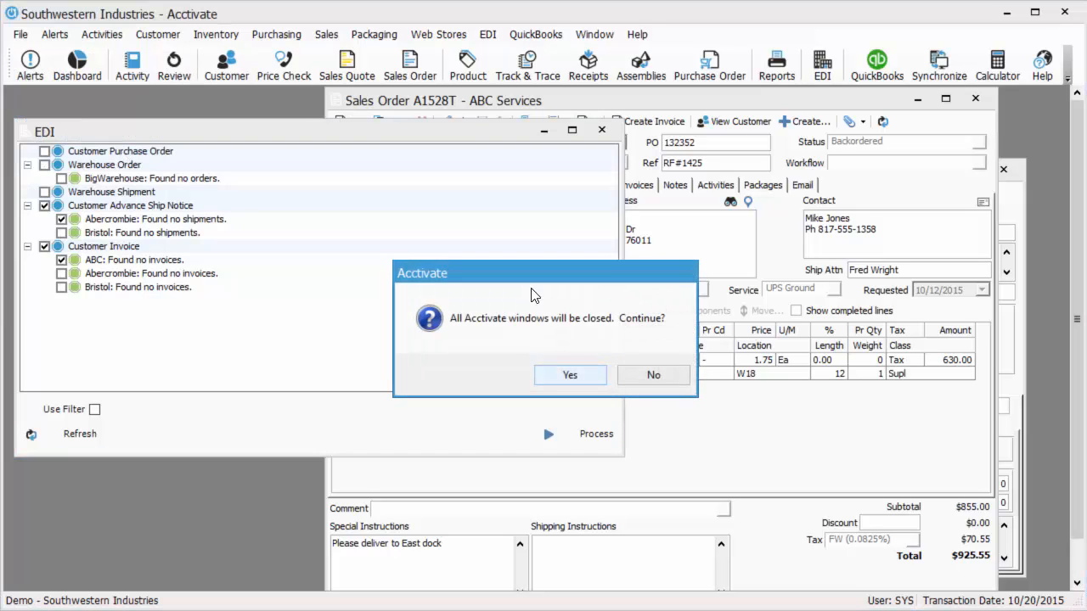
left_click(601, 376)
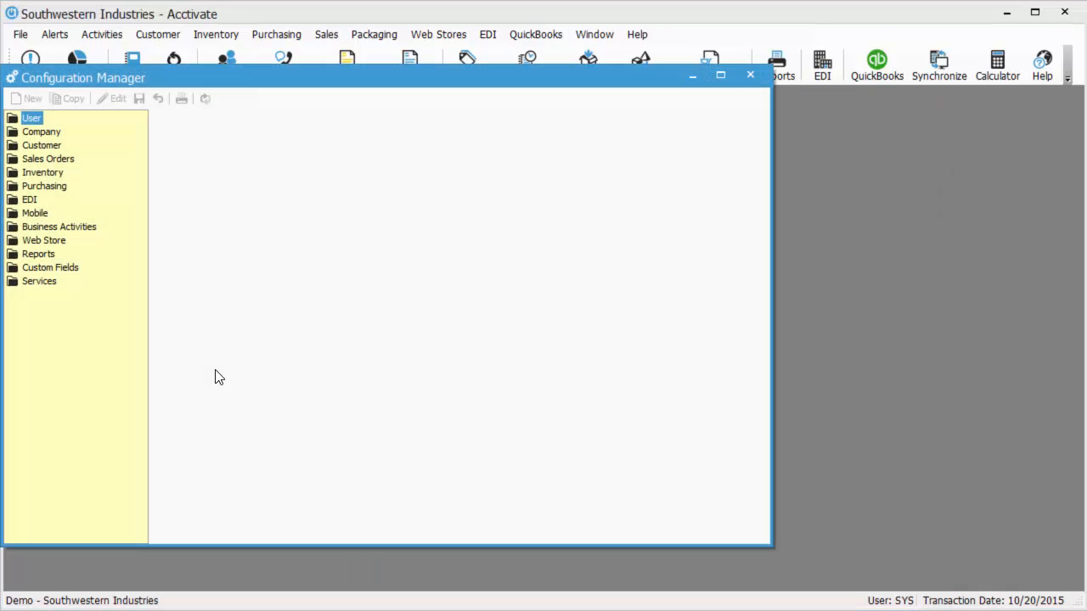
left_click(32, 202)
left_click(47, 212)
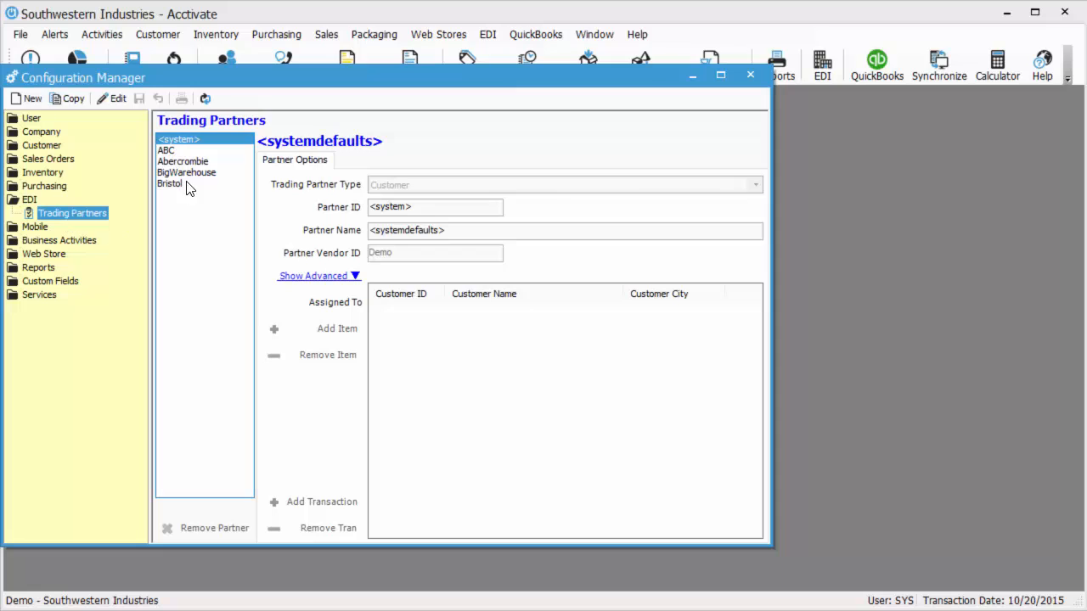
Review Abercrombie's advanced partner options and Customer Purchase Order settings, and the mailbox defaults of the system partner
left_click(174, 163)
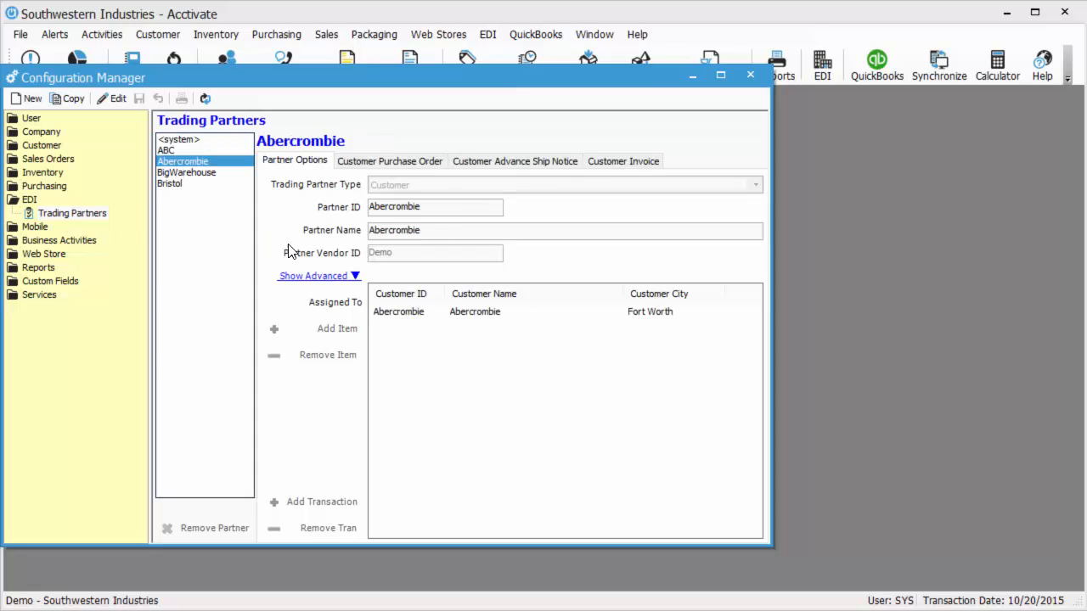
left_click(338, 278)
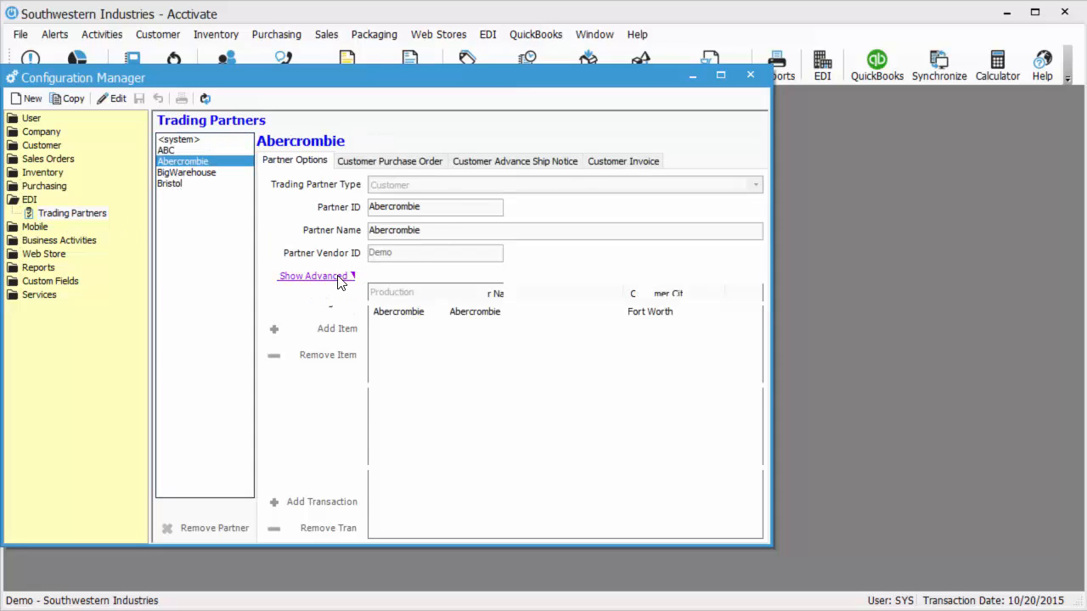
left_click(374, 163)
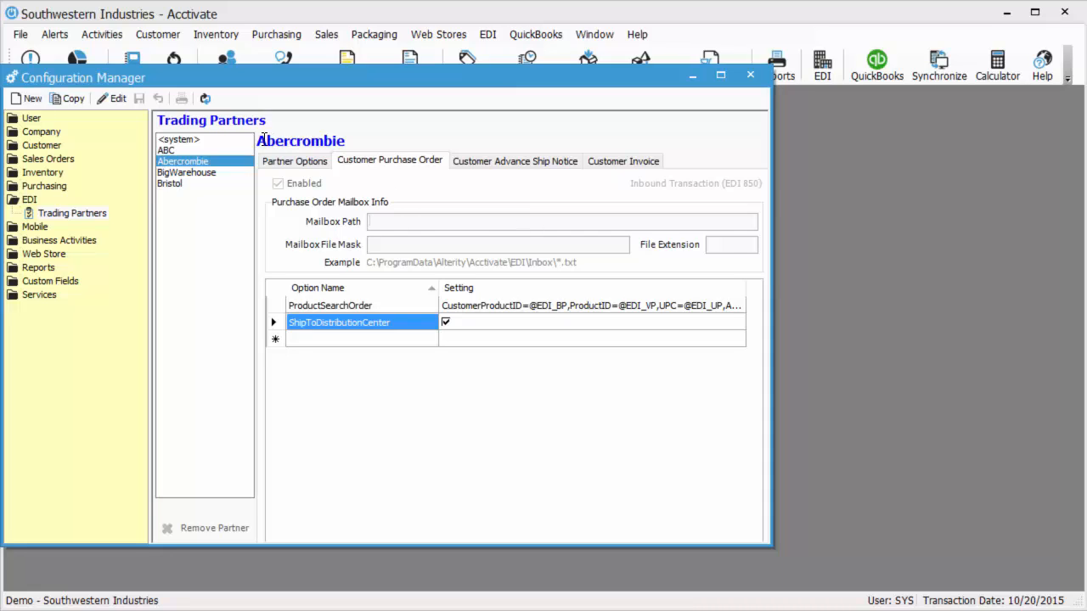
left_click(196, 143)
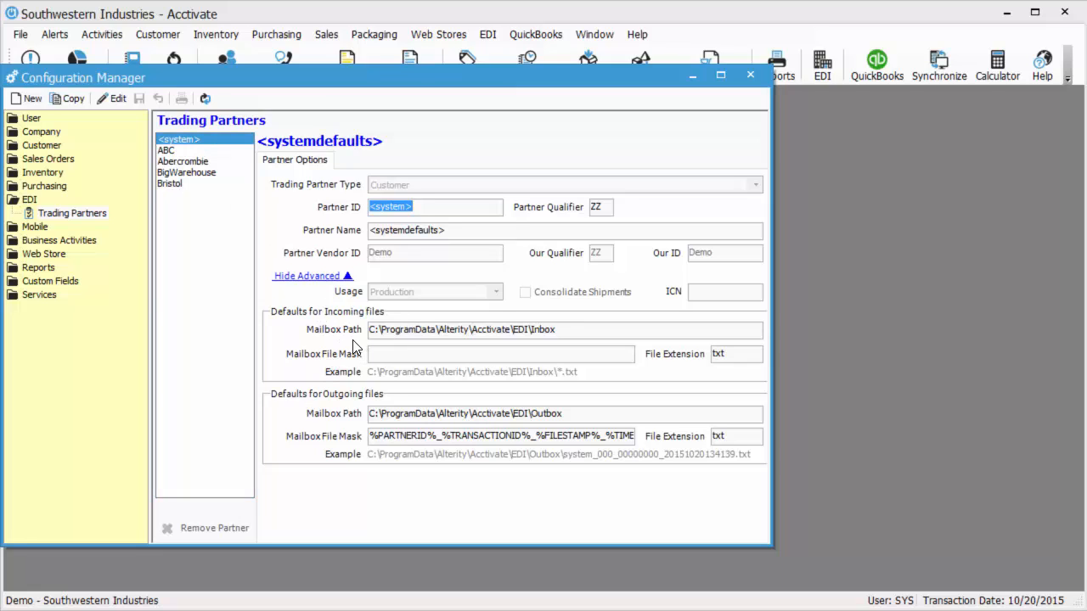
left_click(189, 163)
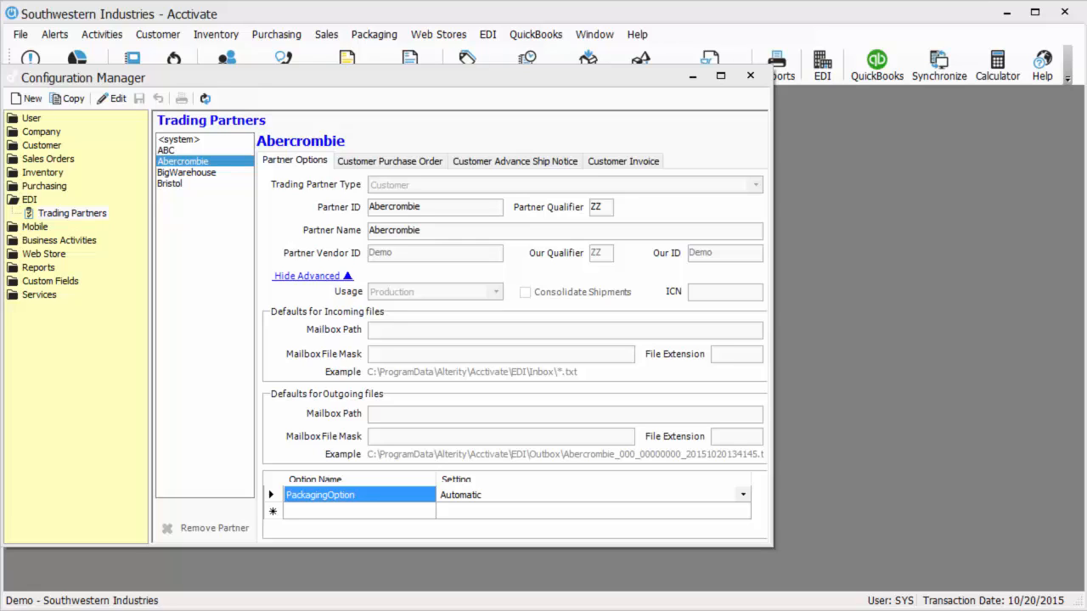
Close the Configuration Manager in favor of the EDI window, and open the EDI Inbox folder in File Explorer
left_click(758, 75)
left_click(822, 72)
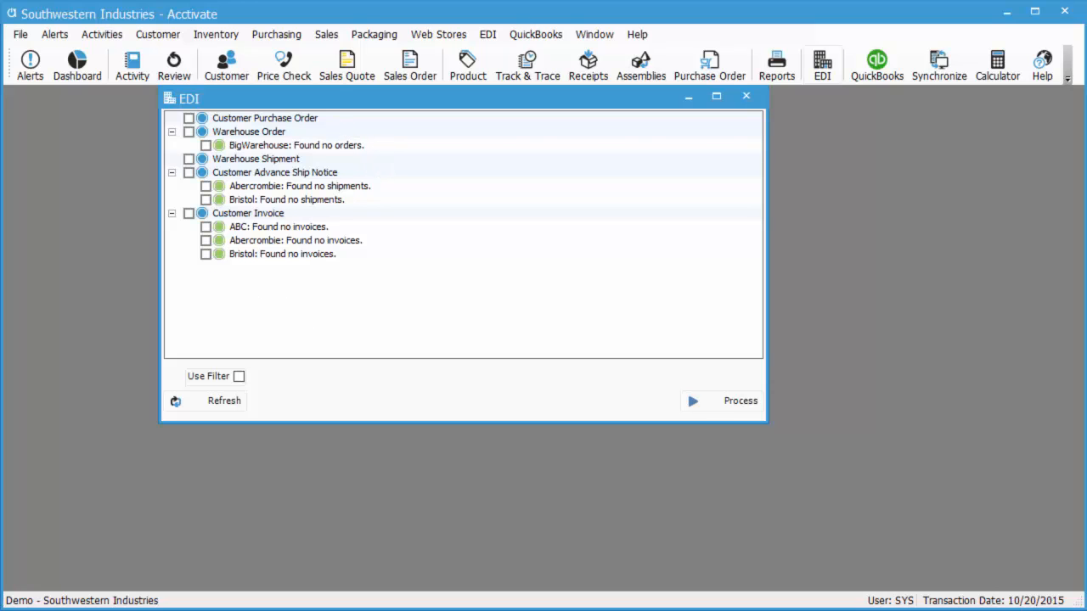
key("alt+Tab")
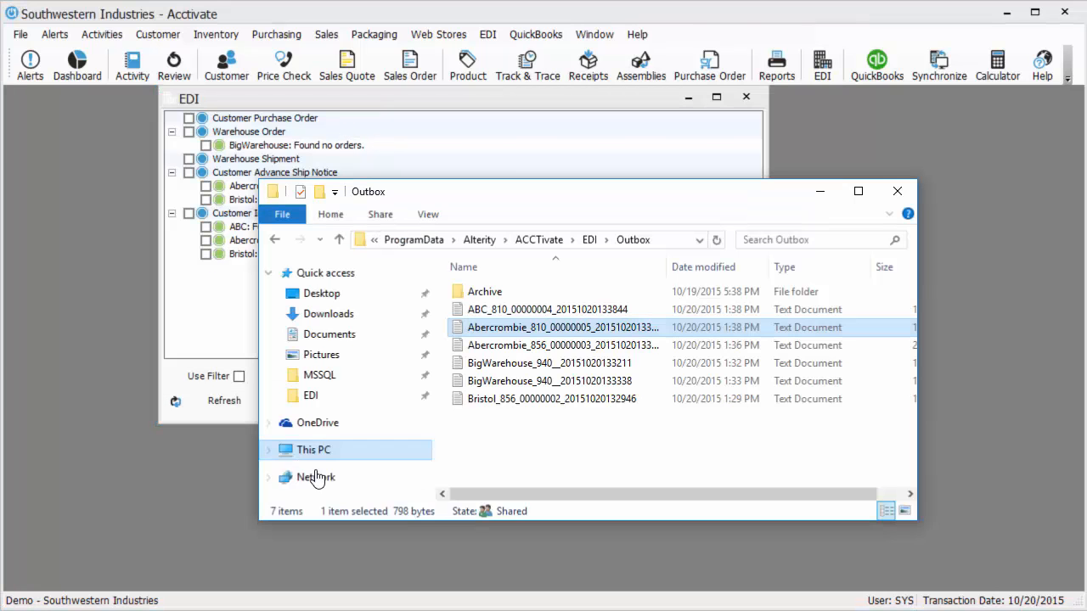
left_click(591, 240)
double_click(500, 293)
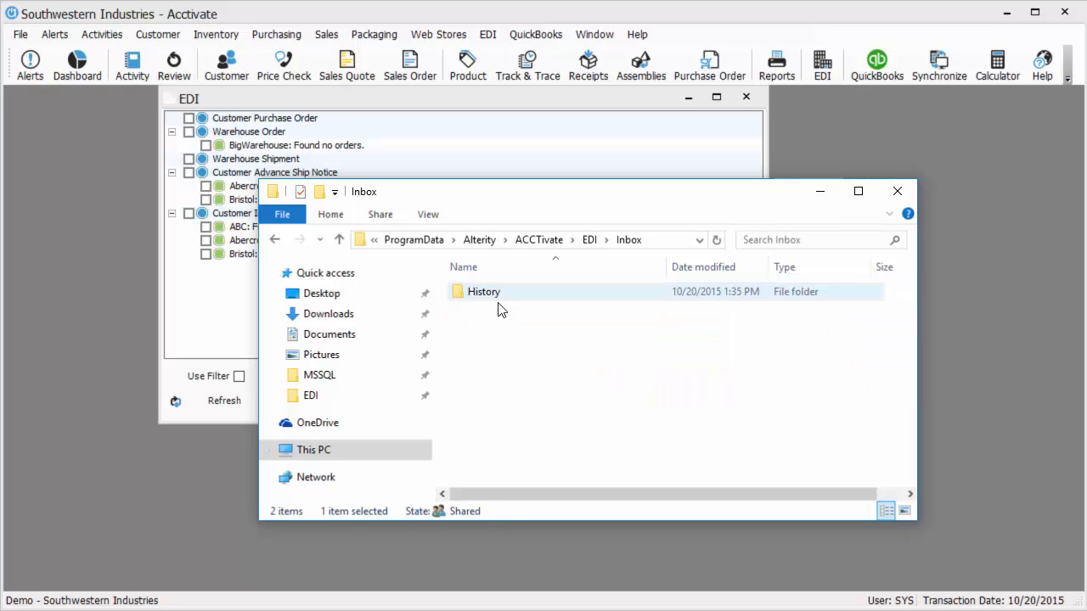
double_click(506, 293)
left_click(505, 311)
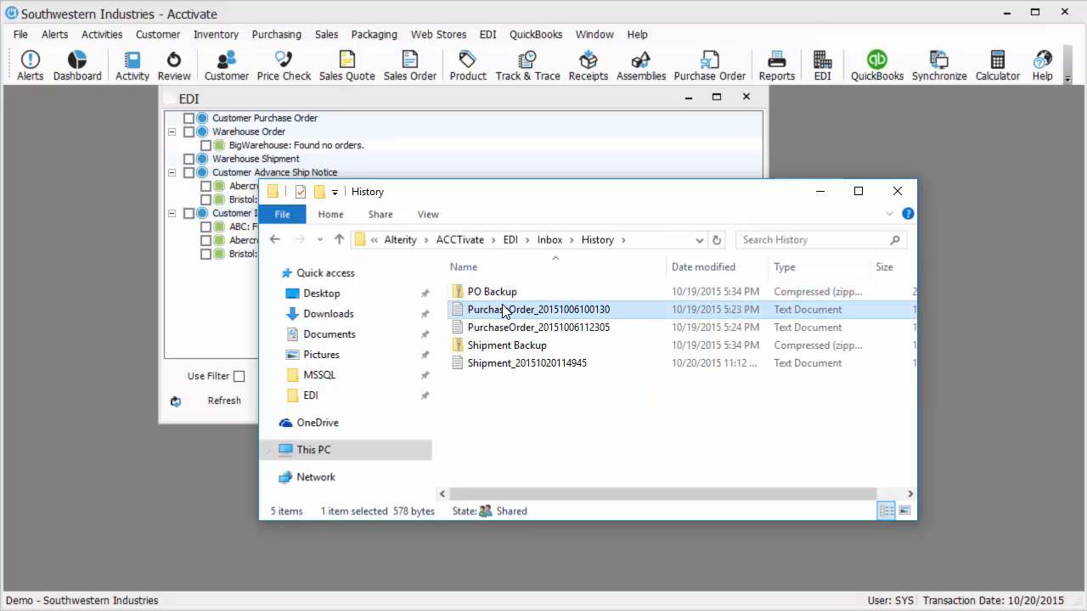
left_click(497, 330, "ctrl")
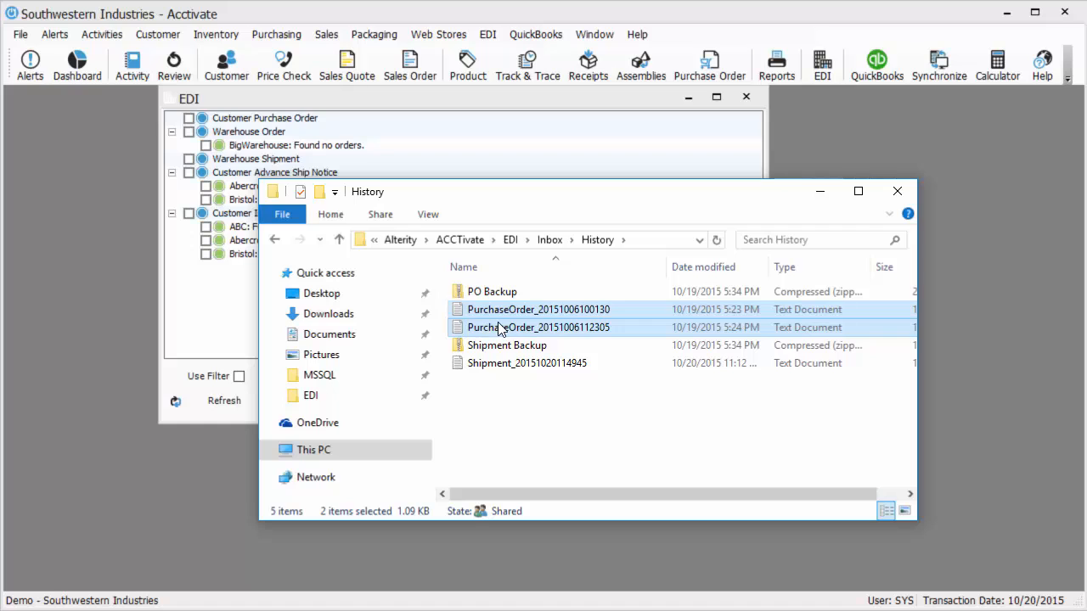
left_click(551, 241)
key("ctrl+v")
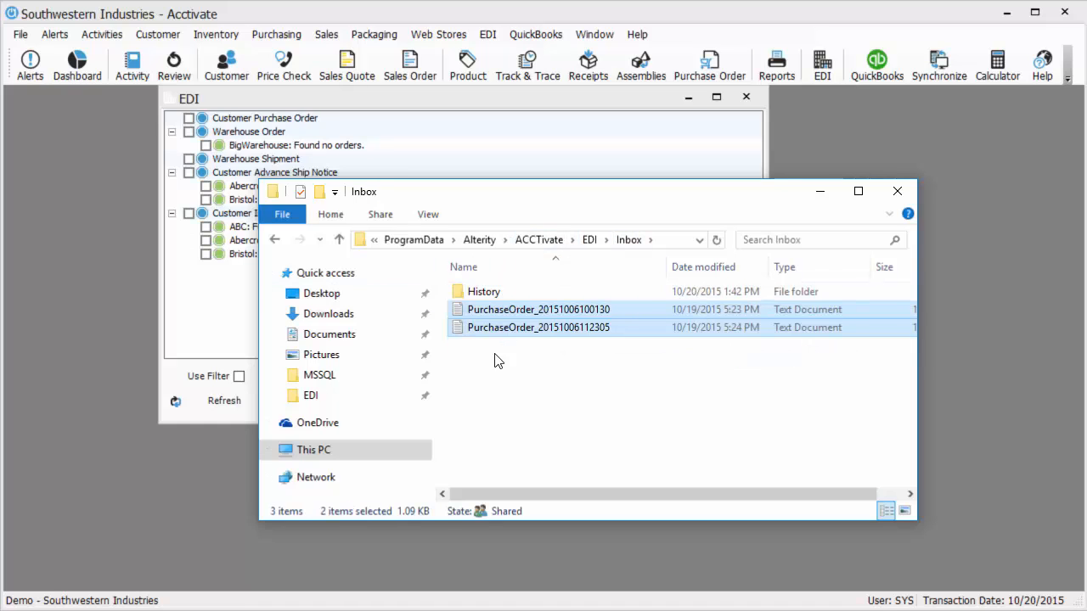
left_click(507, 415)
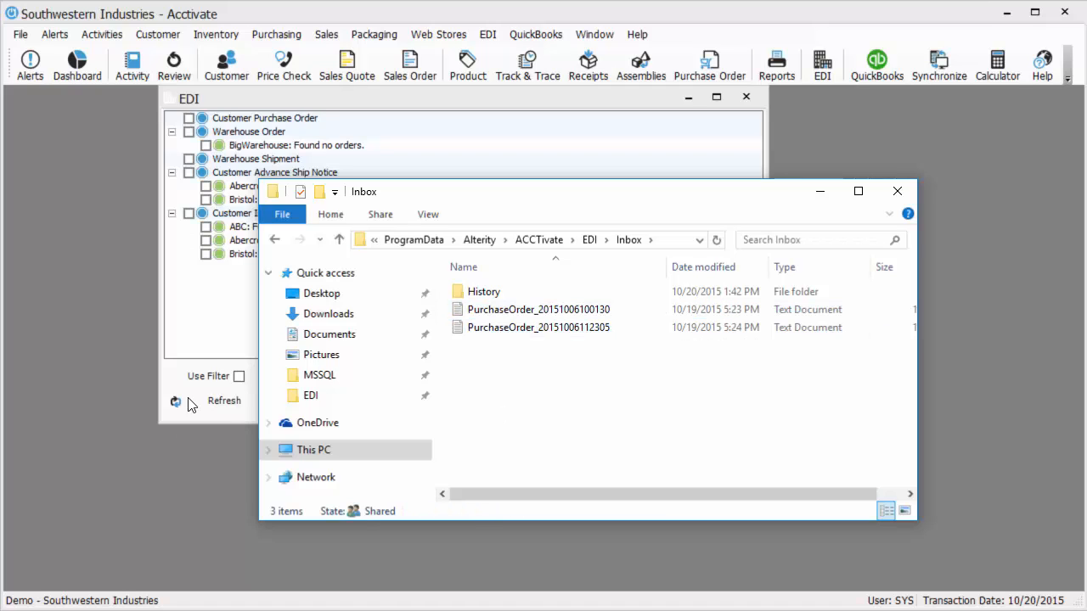
Return to Acctivate, refresh the EDI list, and deselect the ABC and Abercrombie customer purchase orders
left_click(193, 335)
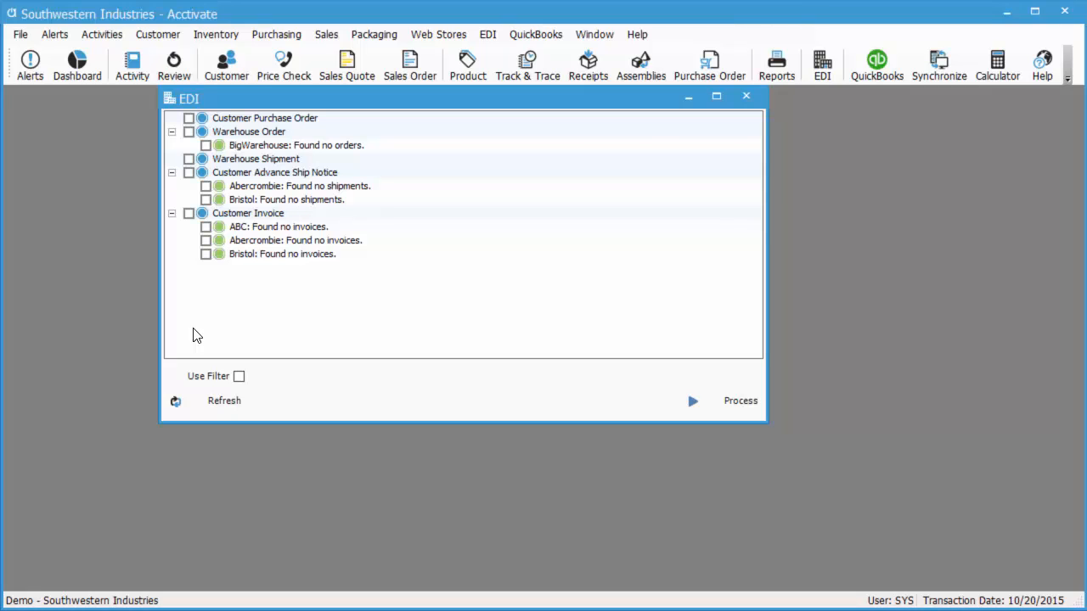
left_click(224, 400)
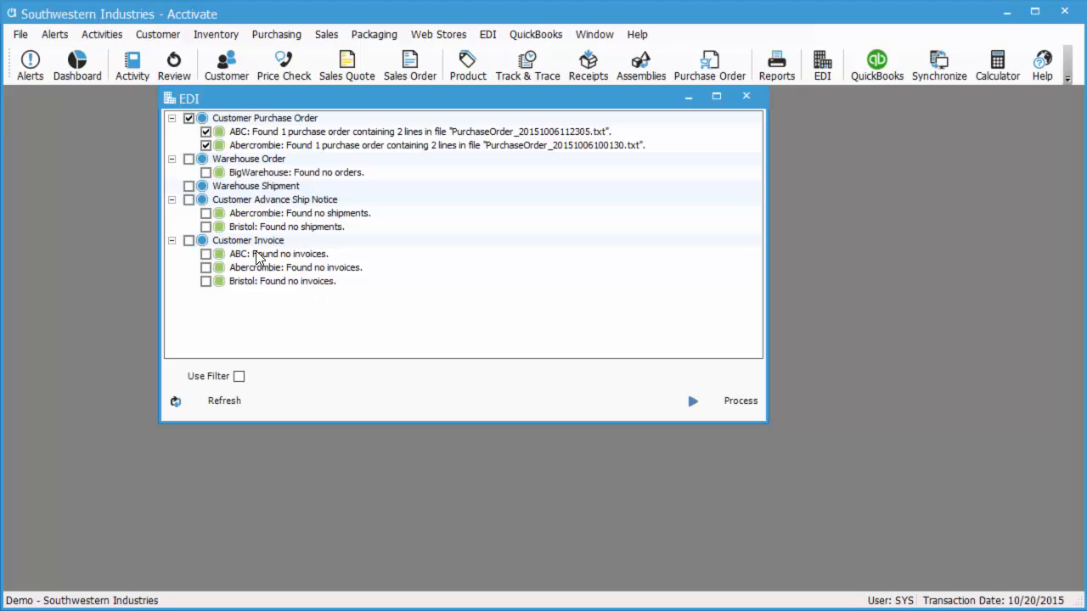
left_click(188, 120)
left_click(206, 146)
left_click(189, 159)
left_click(190, 160)
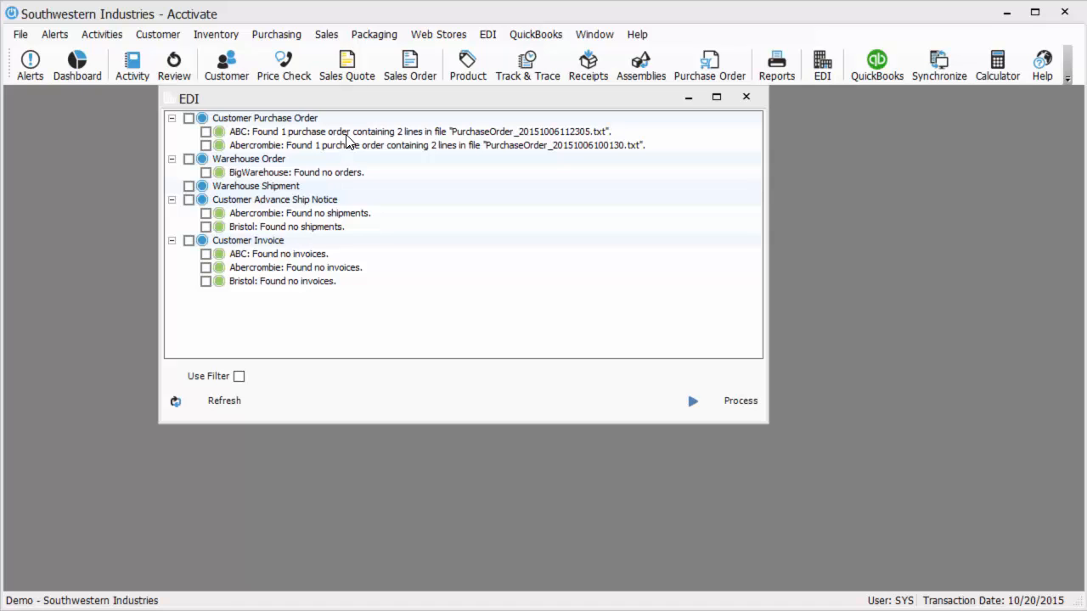
left_click(480, 72)
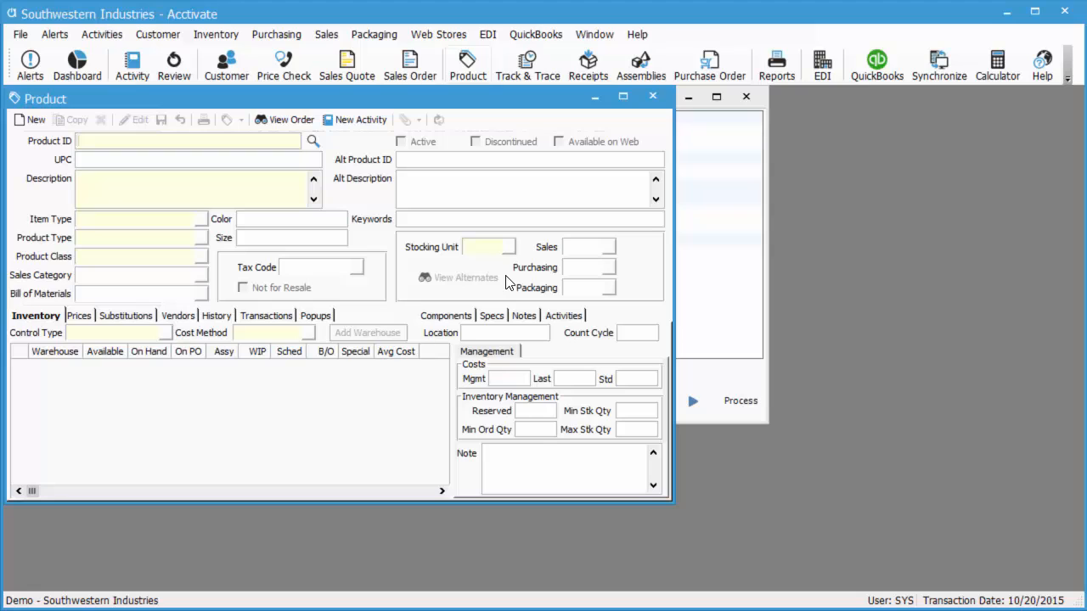
type("B10")
key("Tab")
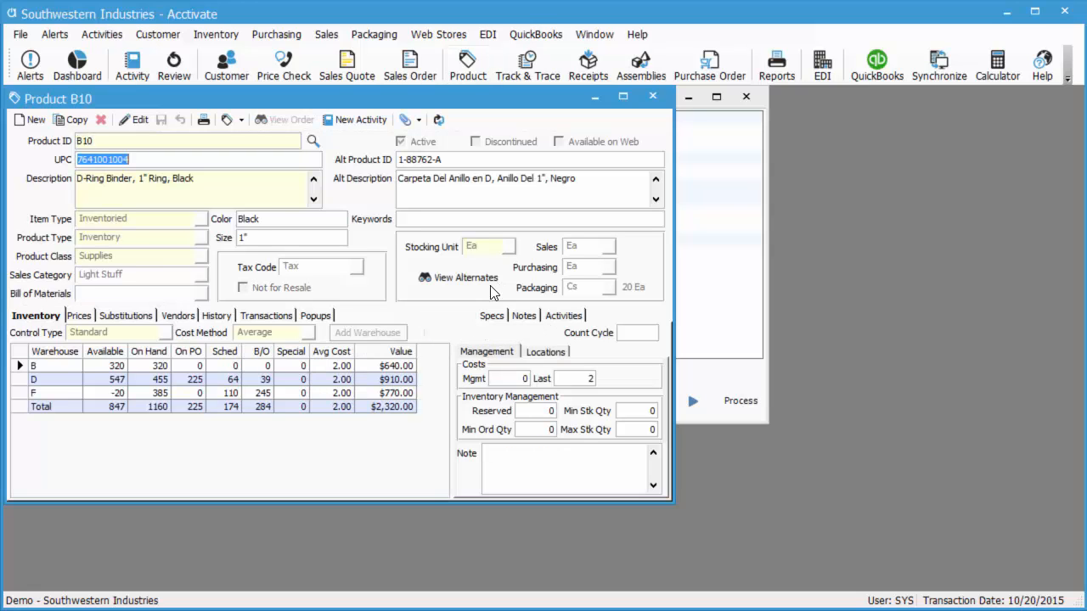
left_click(133, 119)
left_click(146, 161)
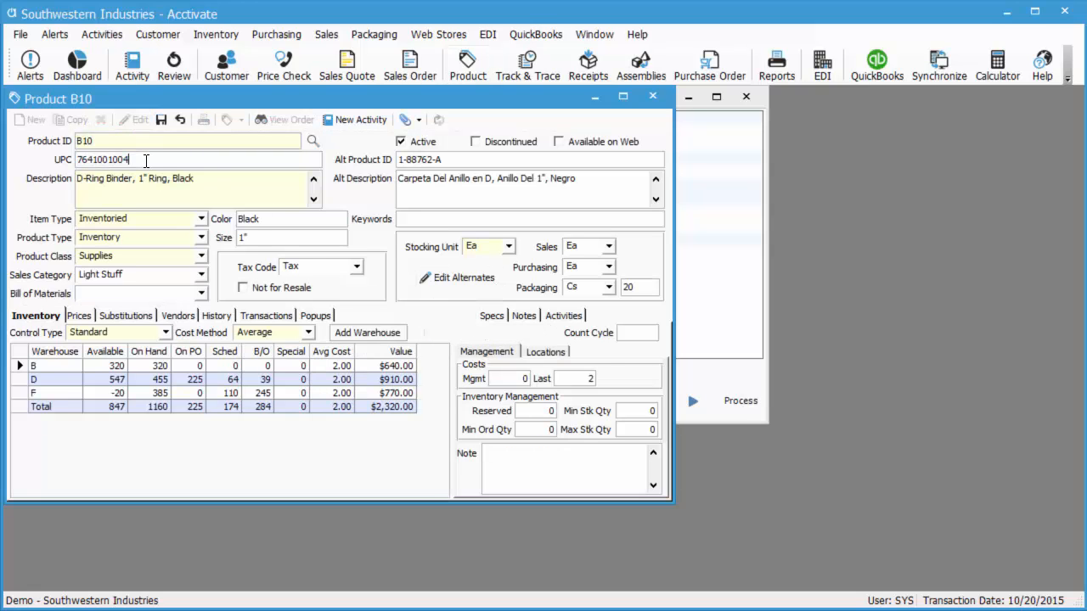
type("s")
left_click(160, 118)
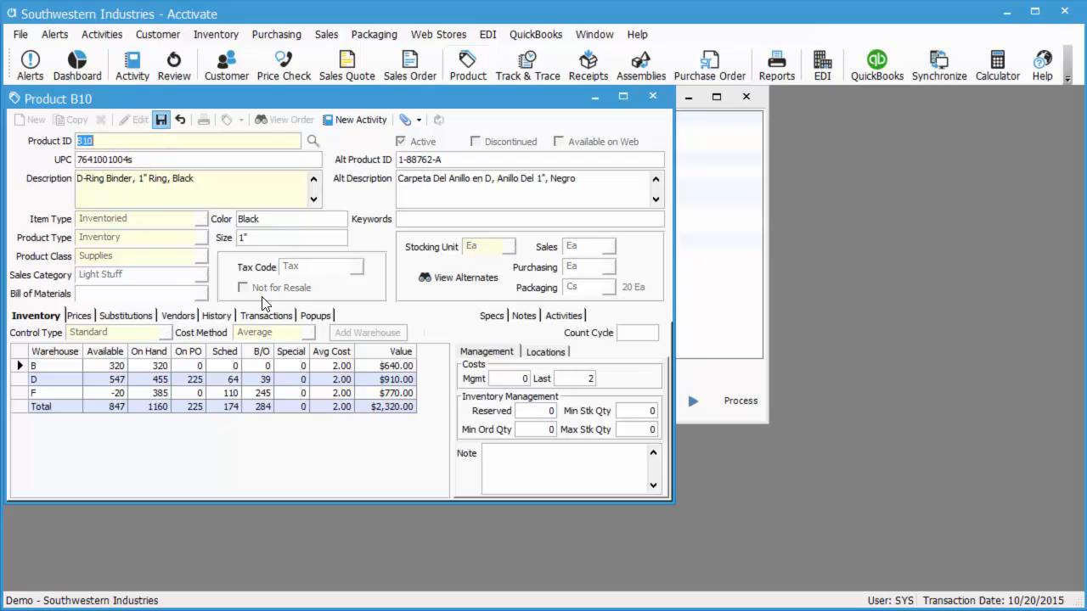
Refresh the EDI list, expand the warning under the ABC customer purchase order, and leave that order selected for processing
left_click(712, 274)
left_click(204, 401)
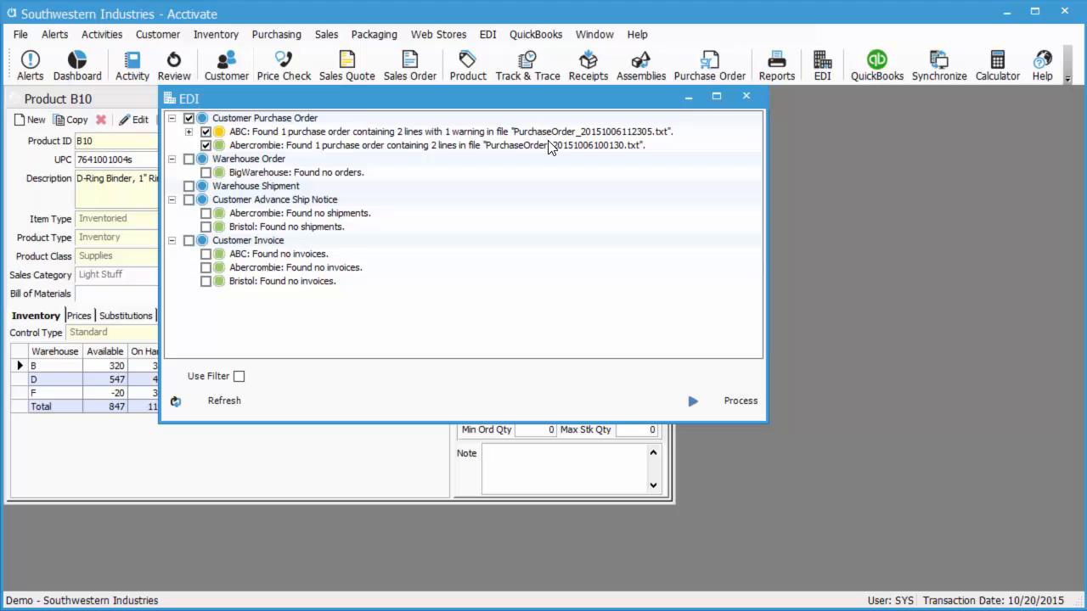
left_click(189, 132)
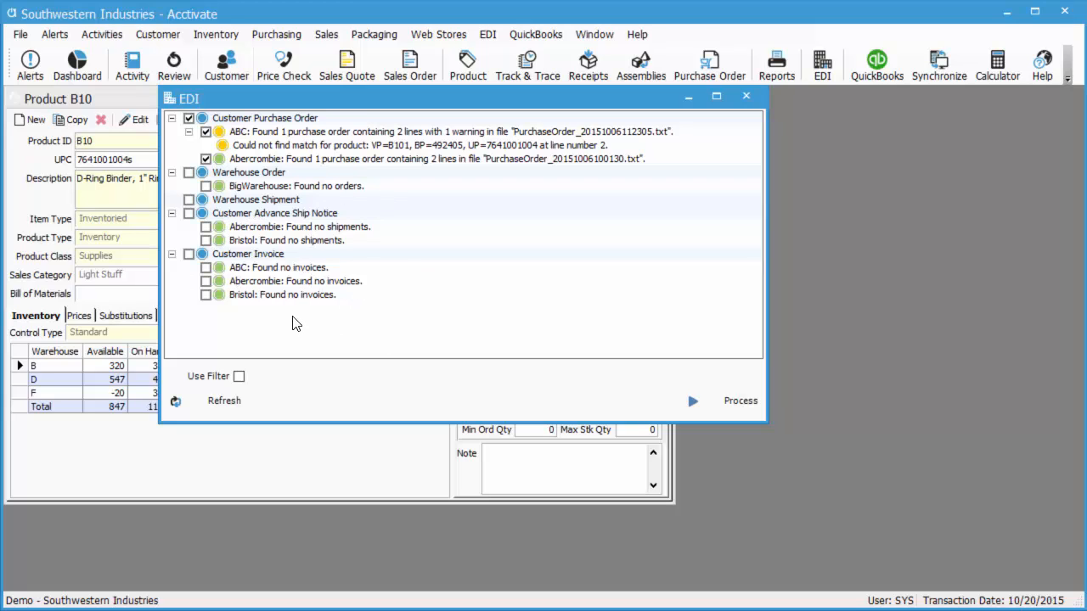
left_click(206, 132)
left_click(205, 132)
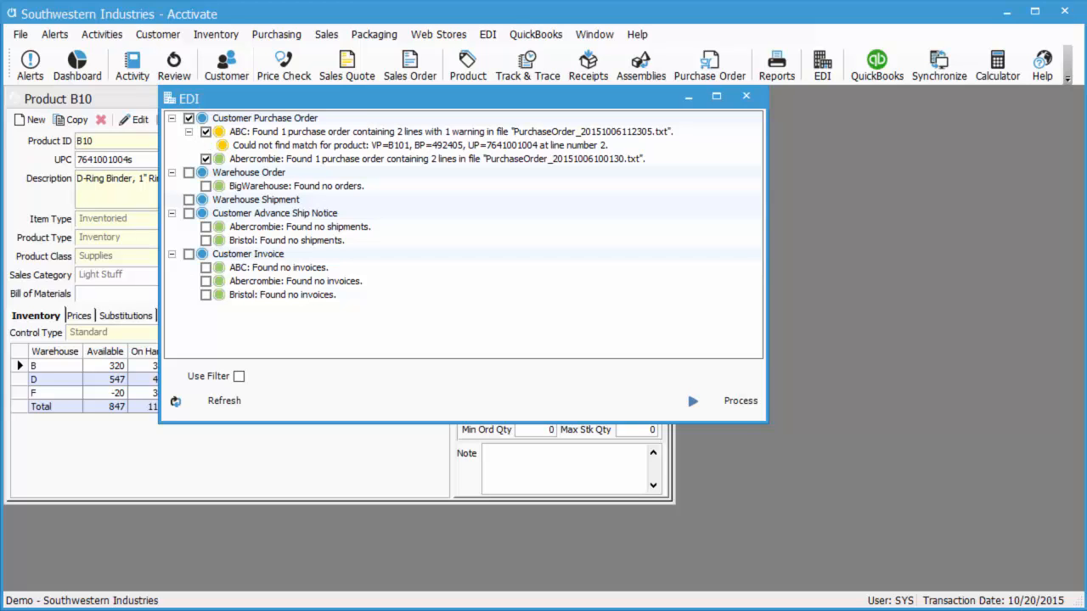
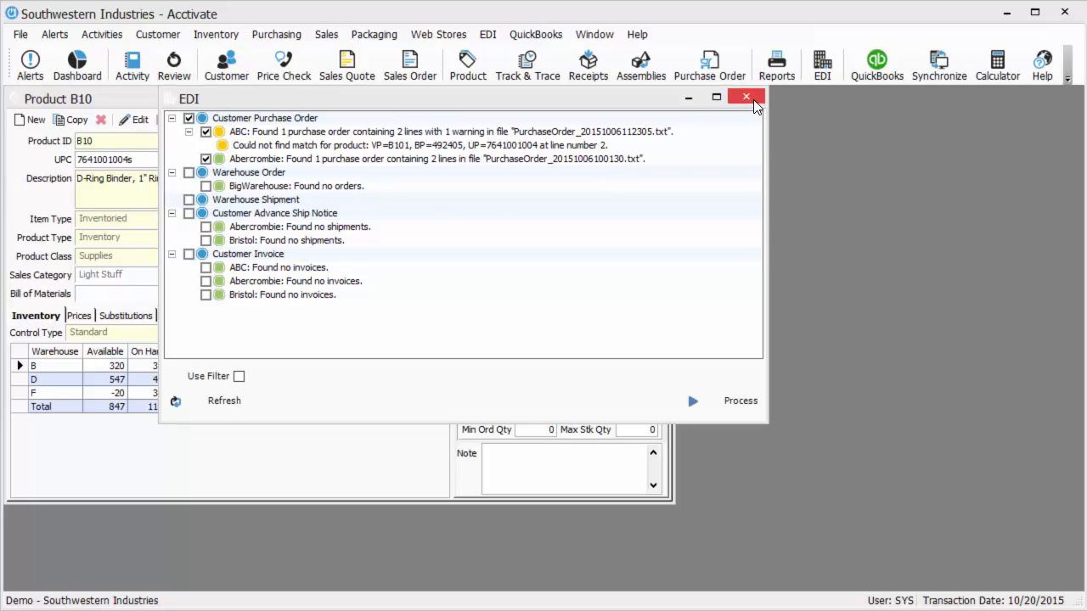
Review the BigWarehouse trading partner's Warehouse Order, Warehouse Shipment and Partner Options settings in Configuration Management, and close the configuration
left_click(20, 34)
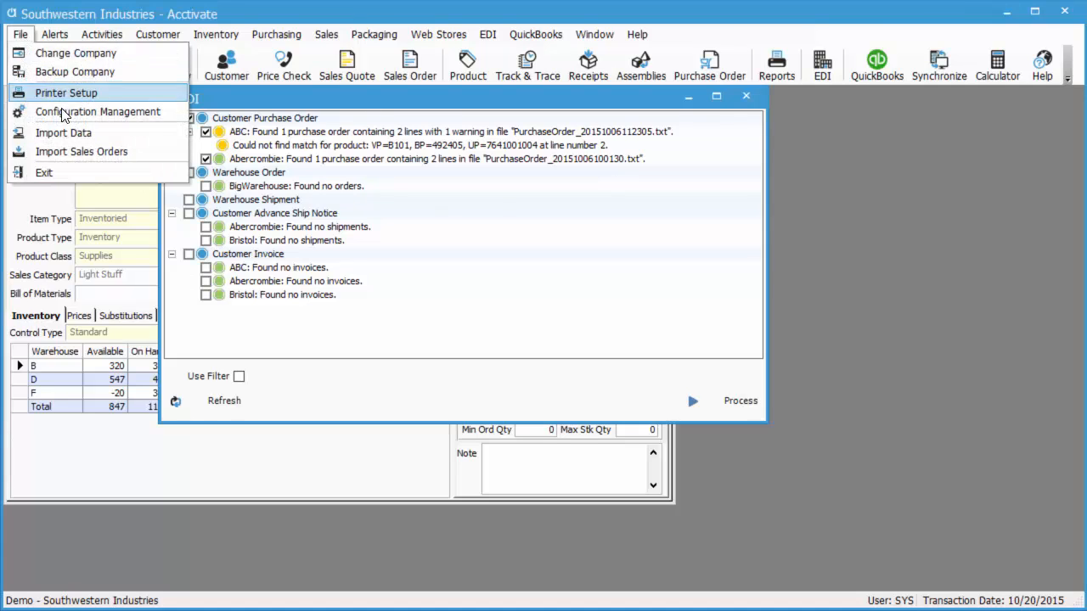
left_click(63, 112)
left_click(577, 382)
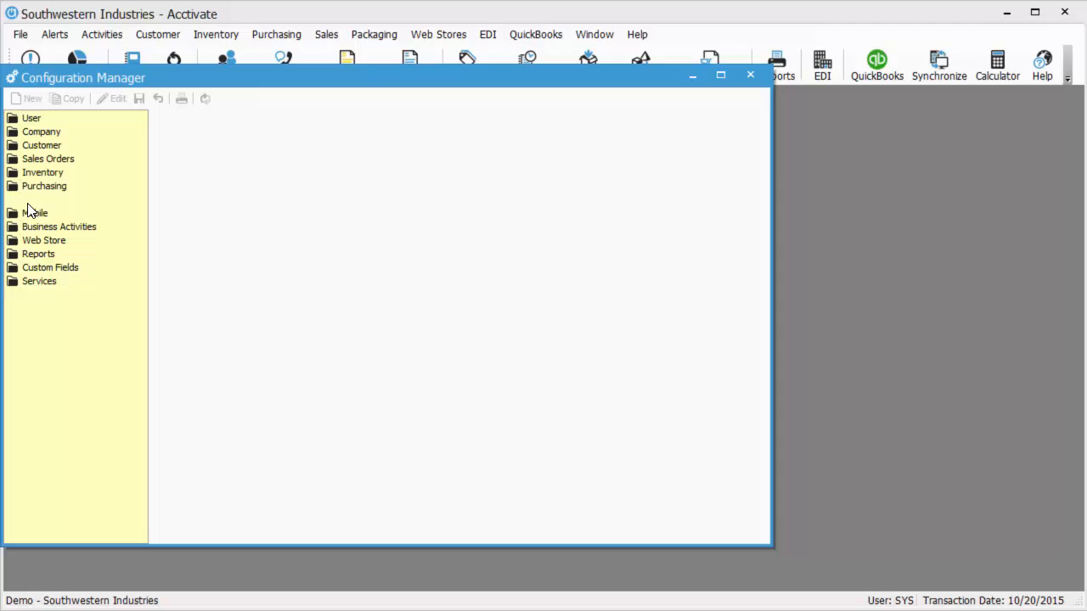
left_click(30, 200)
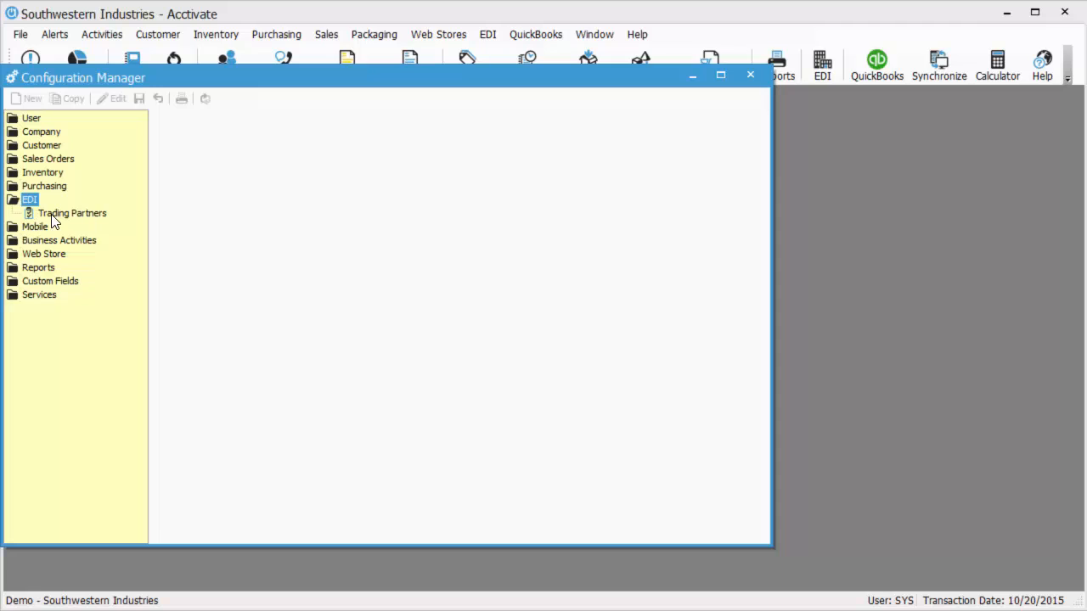
left_click(52, 212)
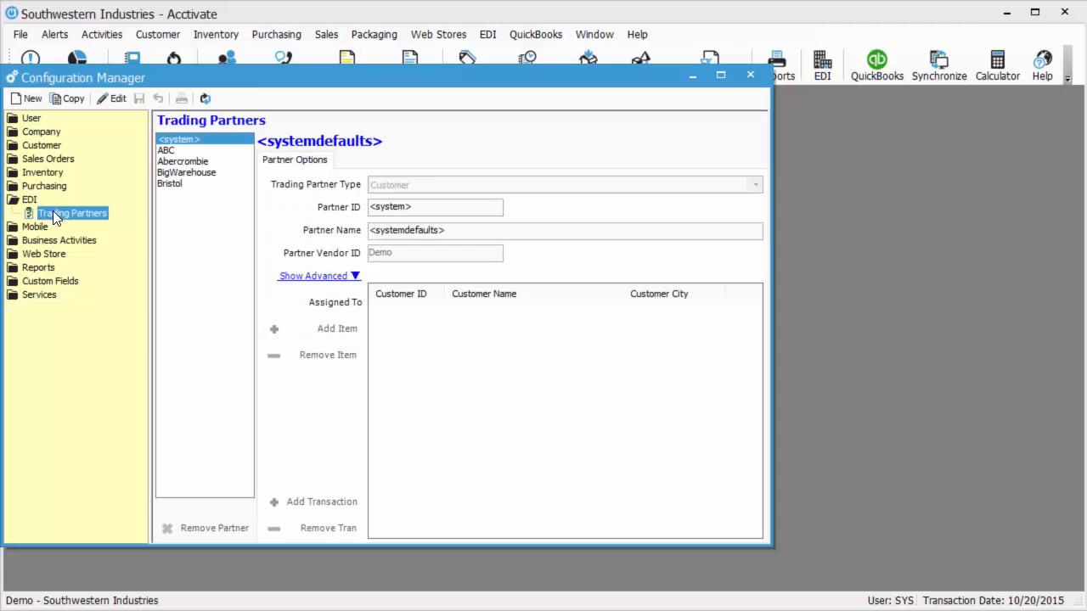
left_click(178, 174)
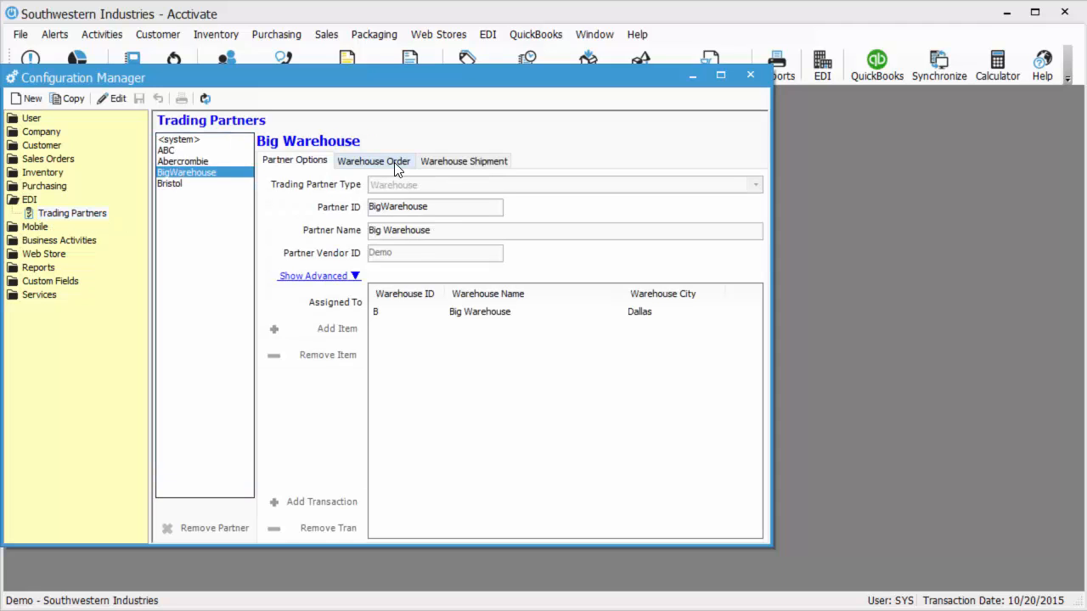
left_click(393, 164)
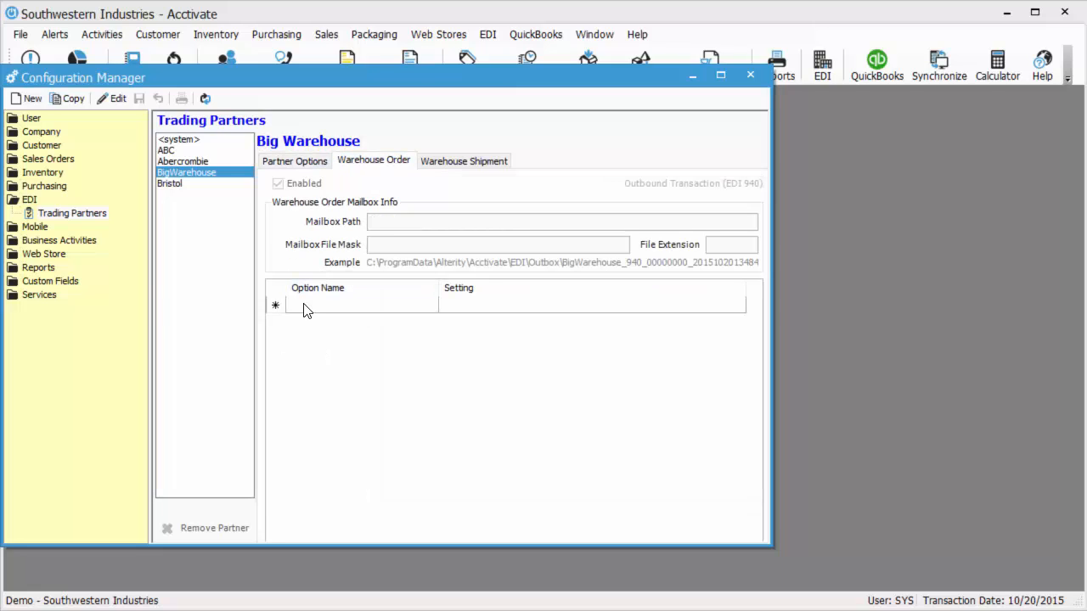
left_click(450, 169)
left_click(291, 164)
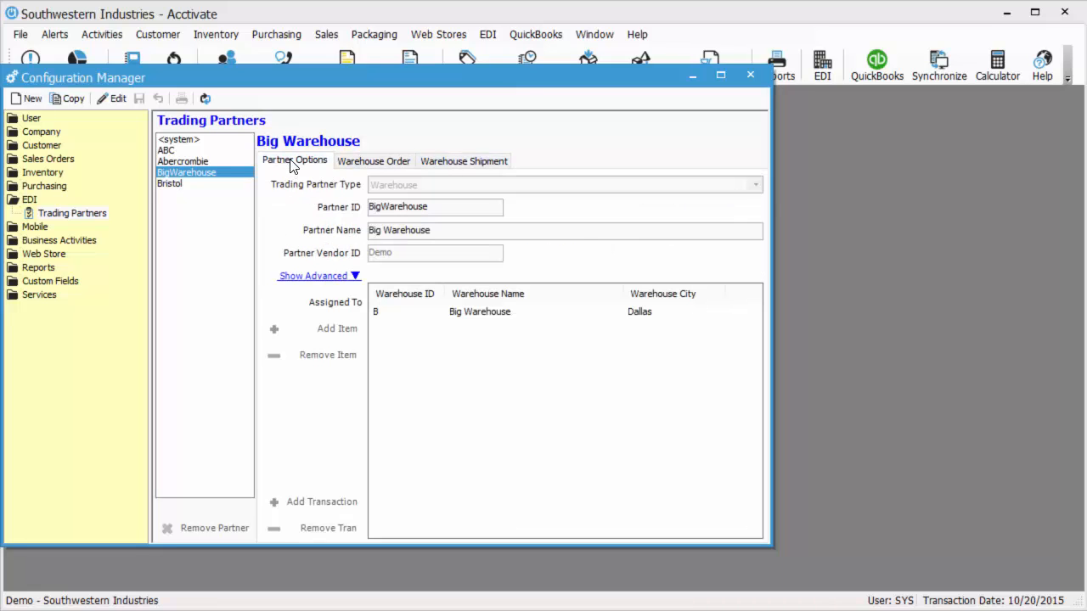
left_click(750, 76)
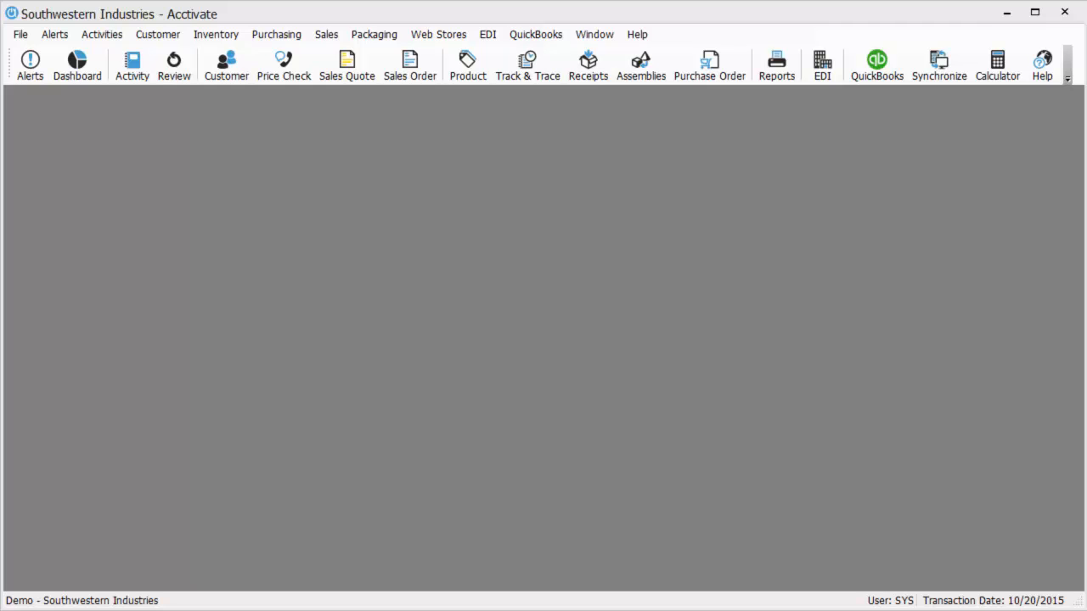
Reopen the EDI window, expand the warning under the ABC customer purchase order and widen the window
left_click(823, 71)
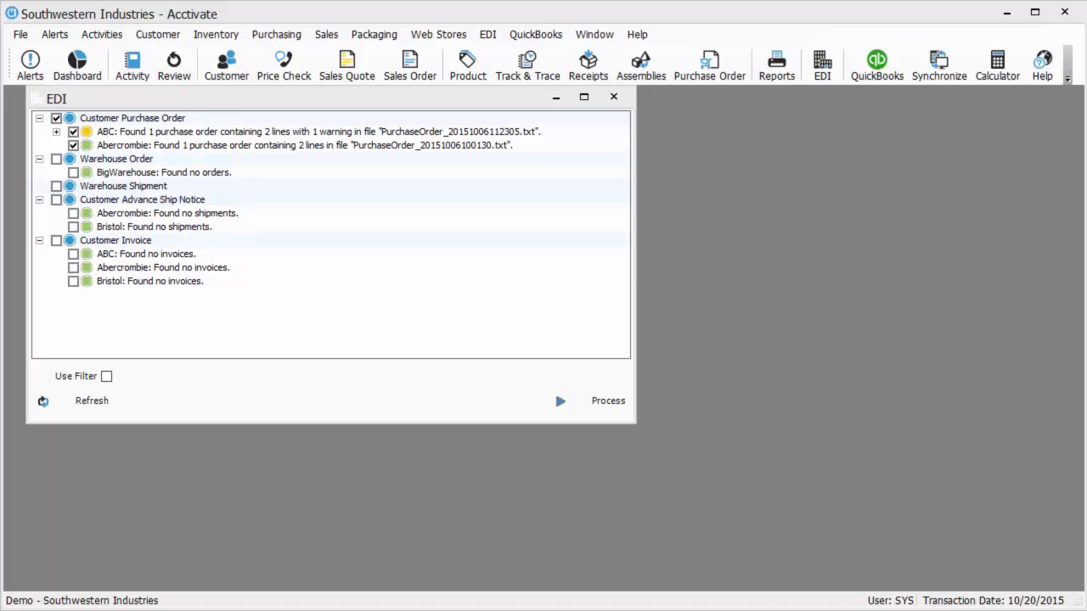
left_click(249, 347)
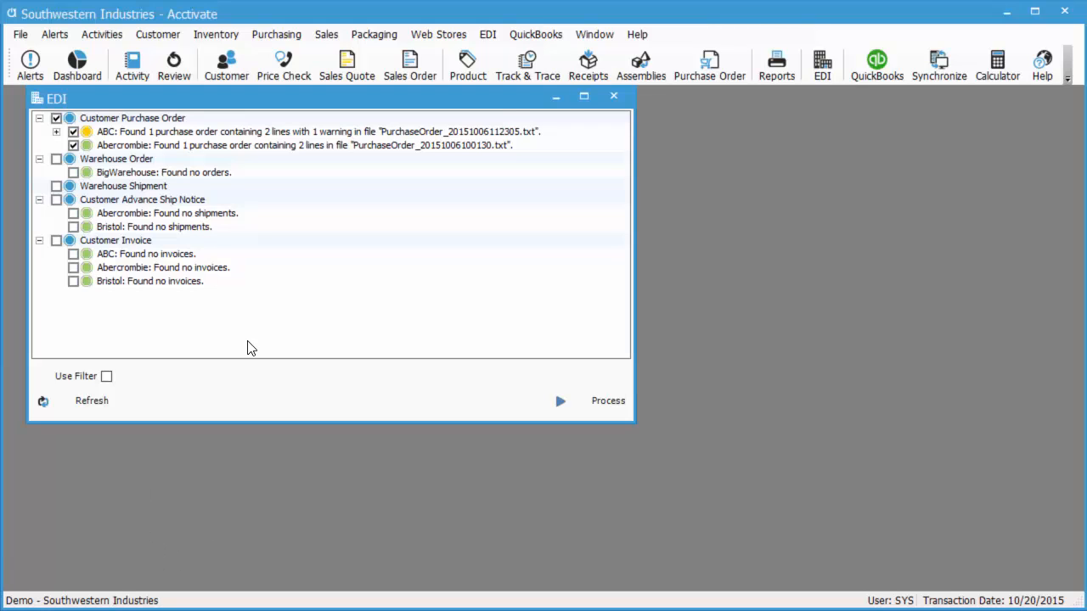
left_click(56, 132)
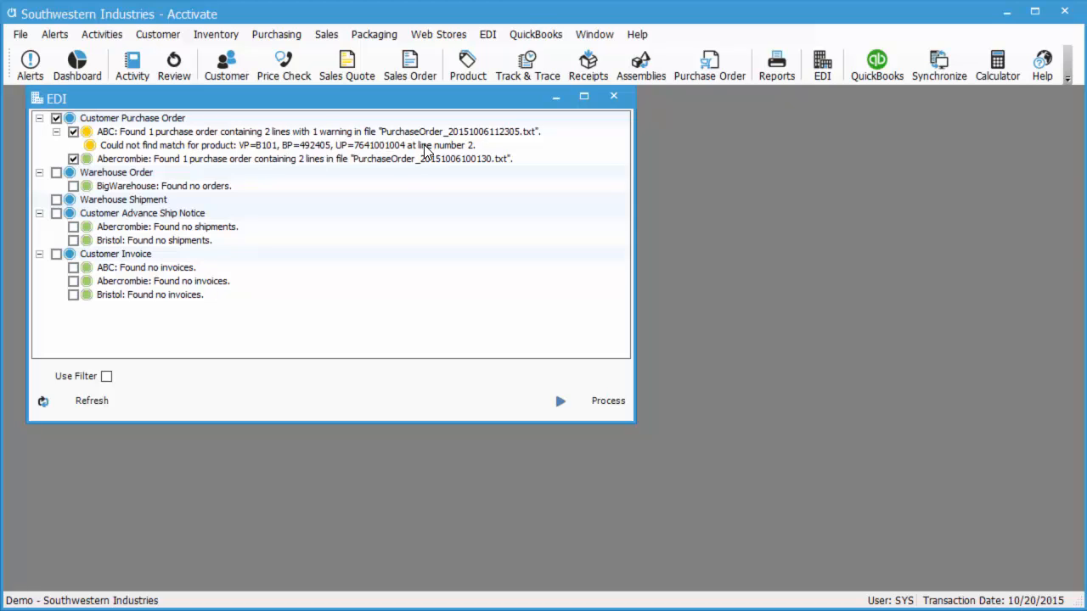
left_click_drag(635, 308, 711, 320)
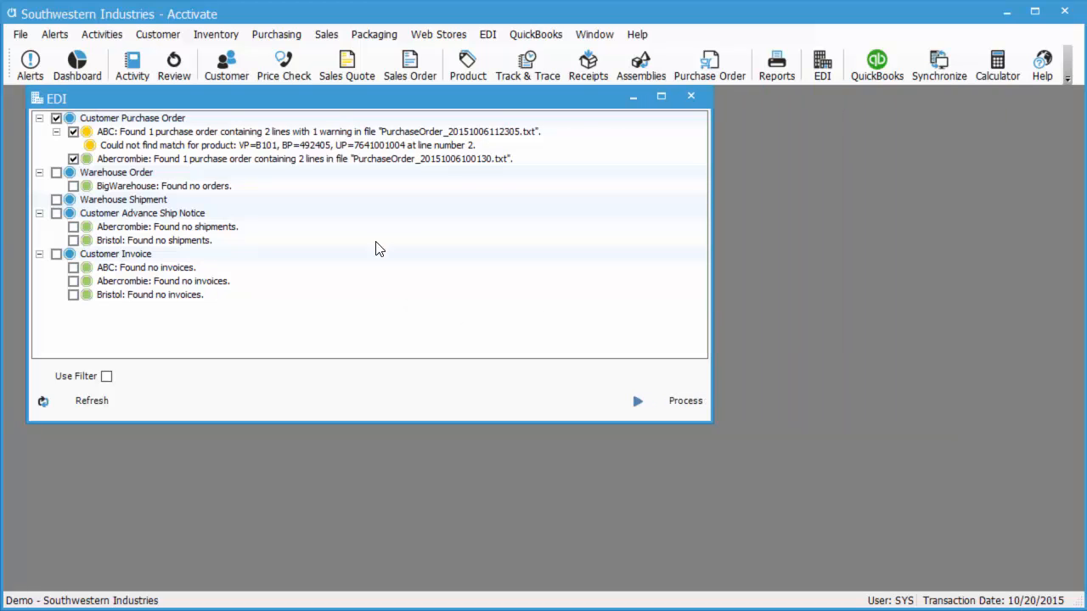
Copy the EDI results to the clipboard, paste them into Excel's Sheet2 starting at cell R19C1, and return to Acctivate
right_click(210, 333)
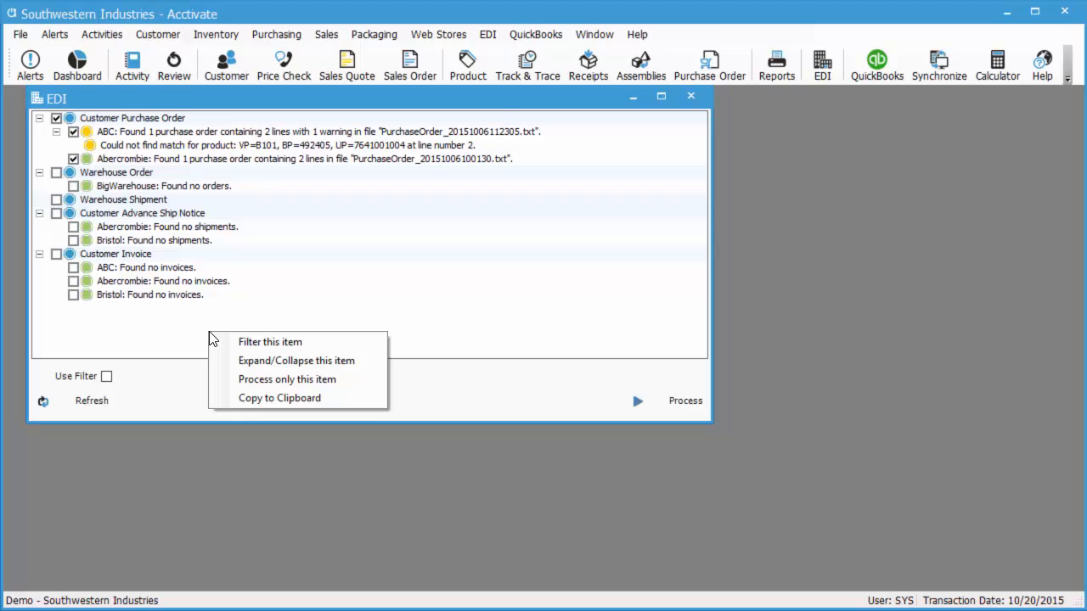
left_click(268, 399)
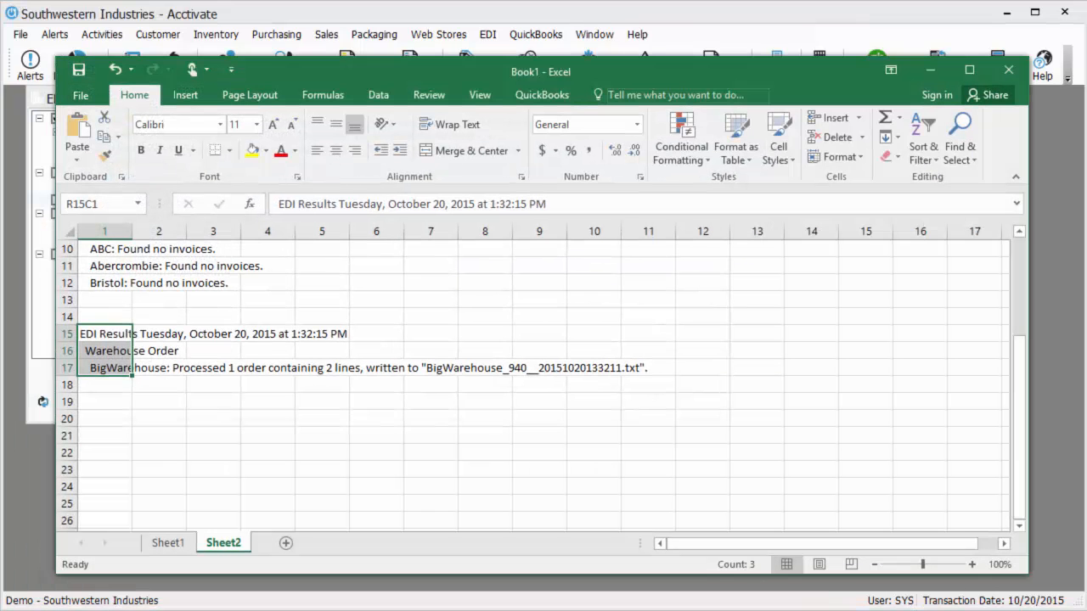
left_click(104, 403)
key("ctrl+v")
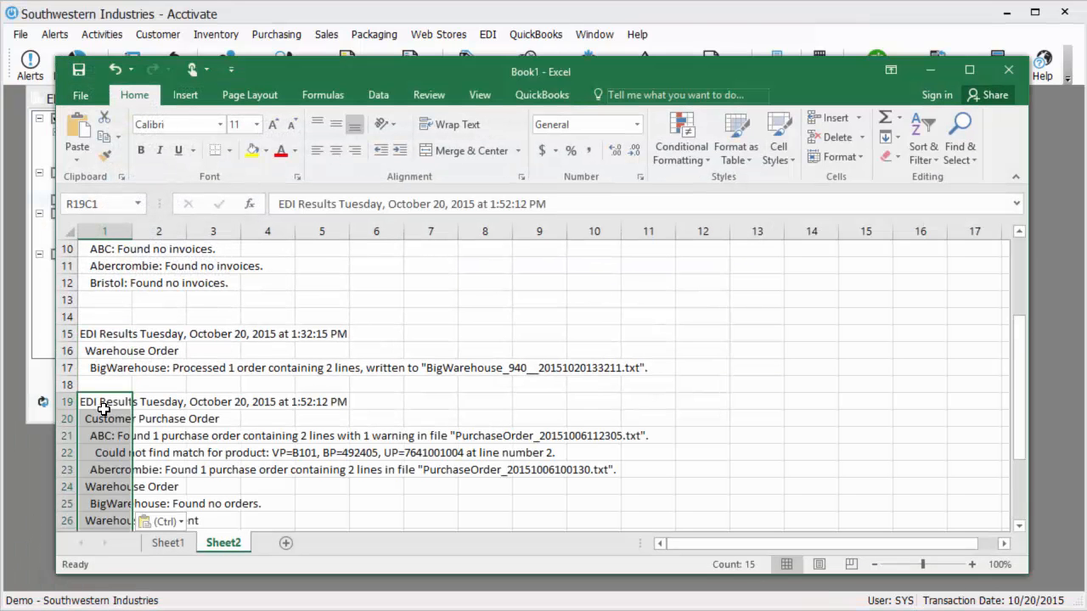
scroll(263, 435, "down", 2)
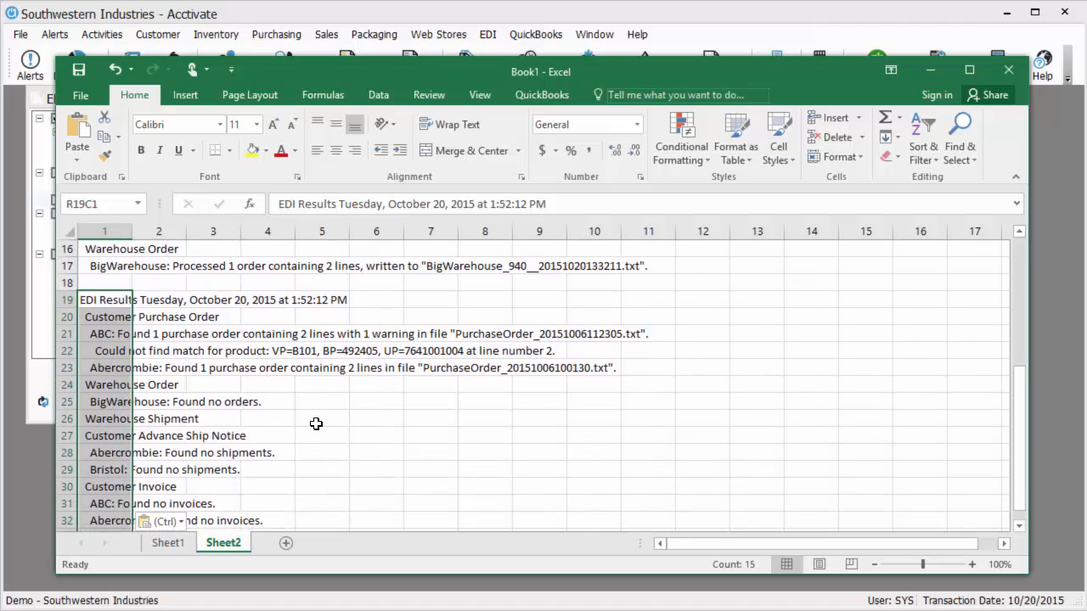
left_click(931, 71)
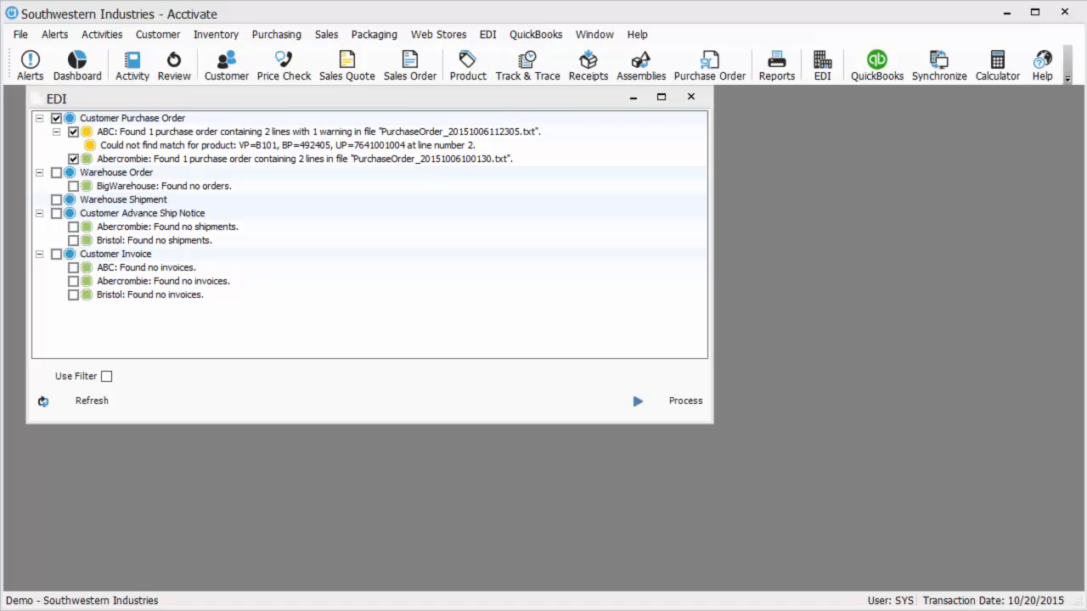
Process the selected ABC and Abercrombie customer purchase orders and expand the ABC warning in the results
left_click(179, 337)
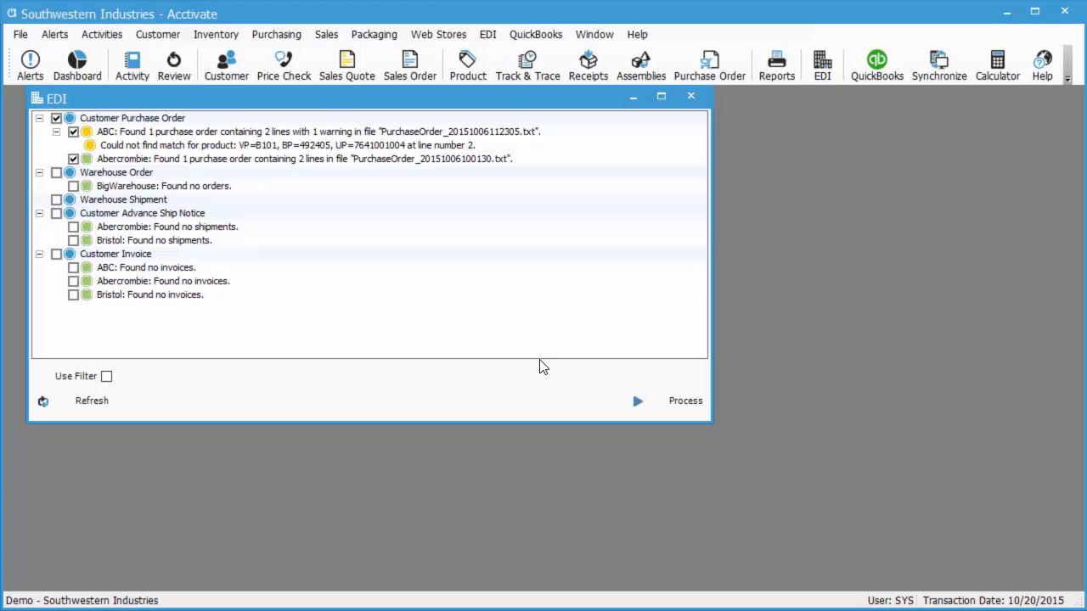
left_click(669, 404)
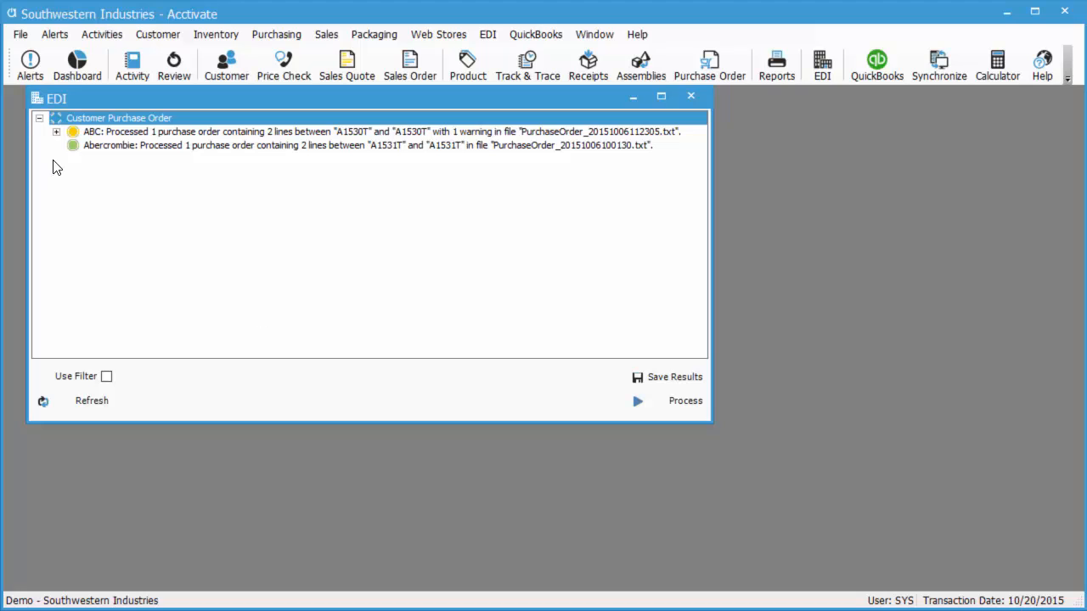
left_click(56, 134)
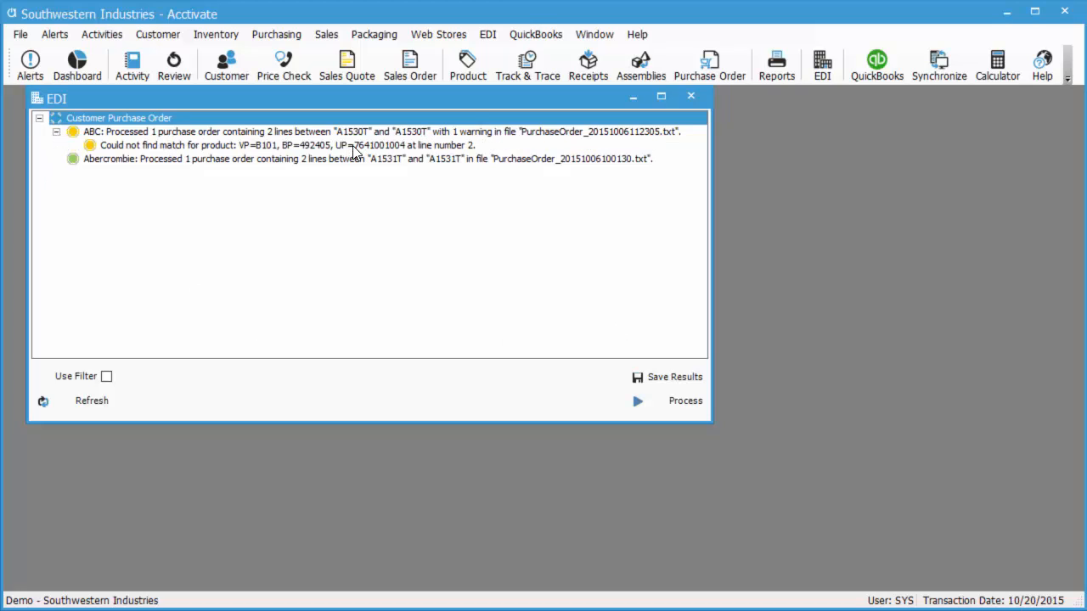
Open the sales order imported from ABC's purchase order by its order number and move its window clear of the EDI results
left_click(425, 74)
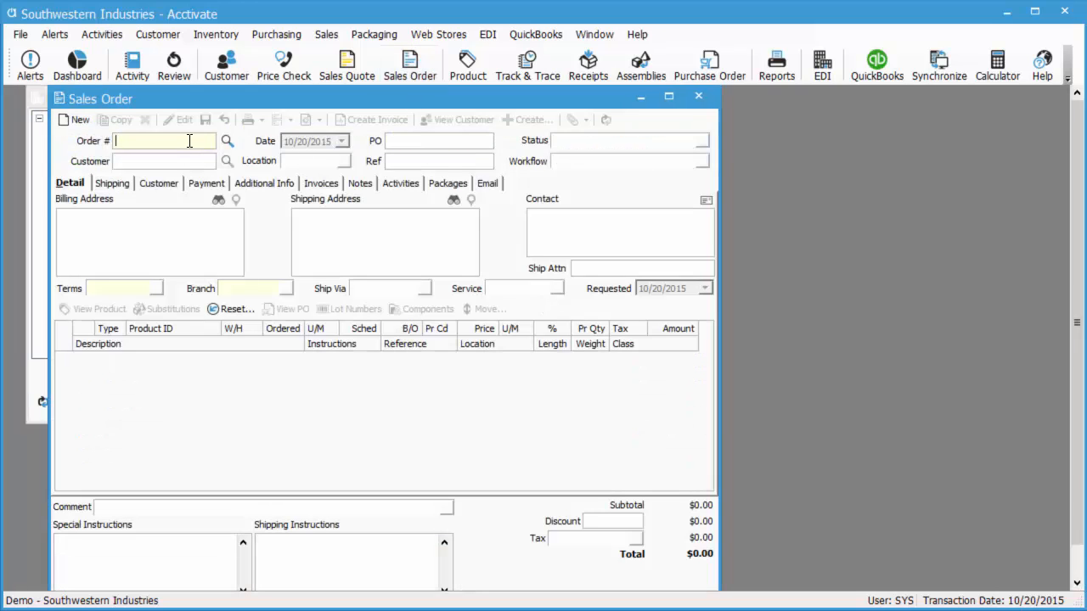
type("a100")
key("BackSpace")
key("BackSpace")
type("530t")
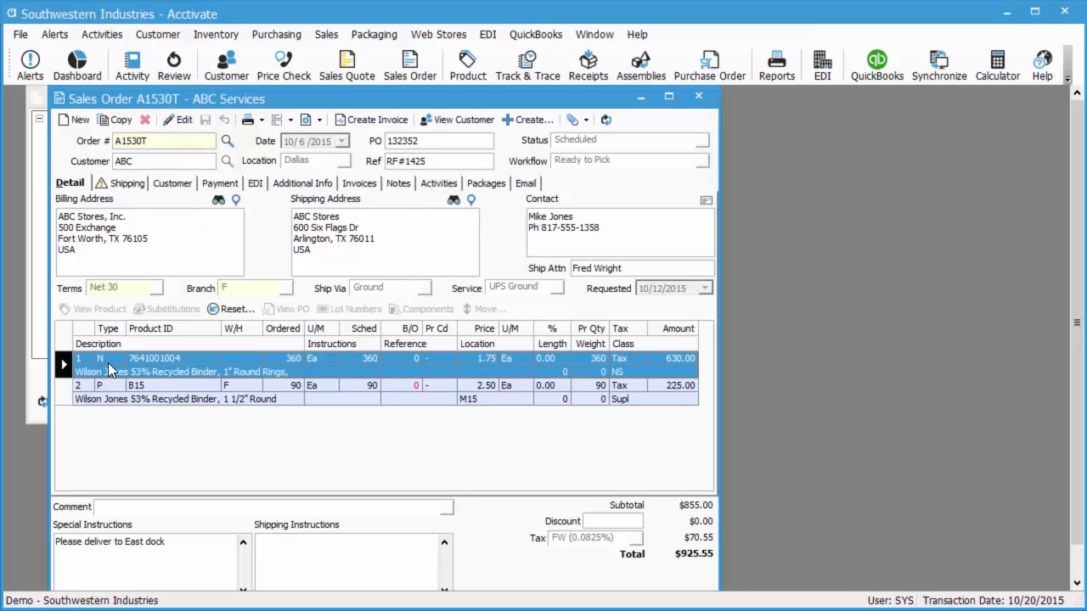
left_click_drag(292, 100, 609, 112)
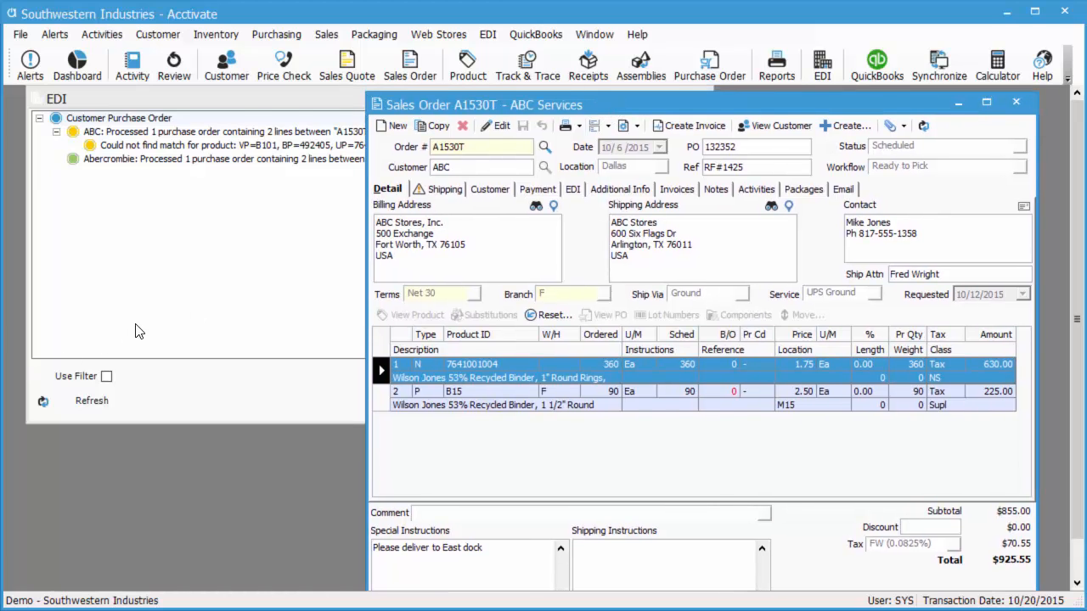
Collapse the ABC warning in the EDI results and open the EDI Inbox's History folder in File Explorer
left_click(215, 319)
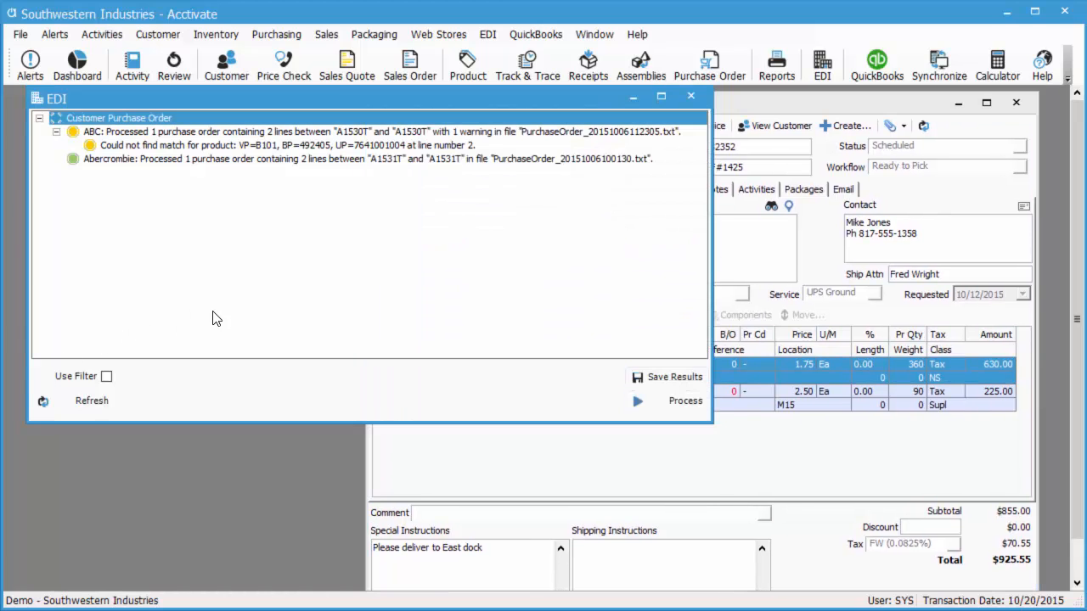
left_click(57, 132)
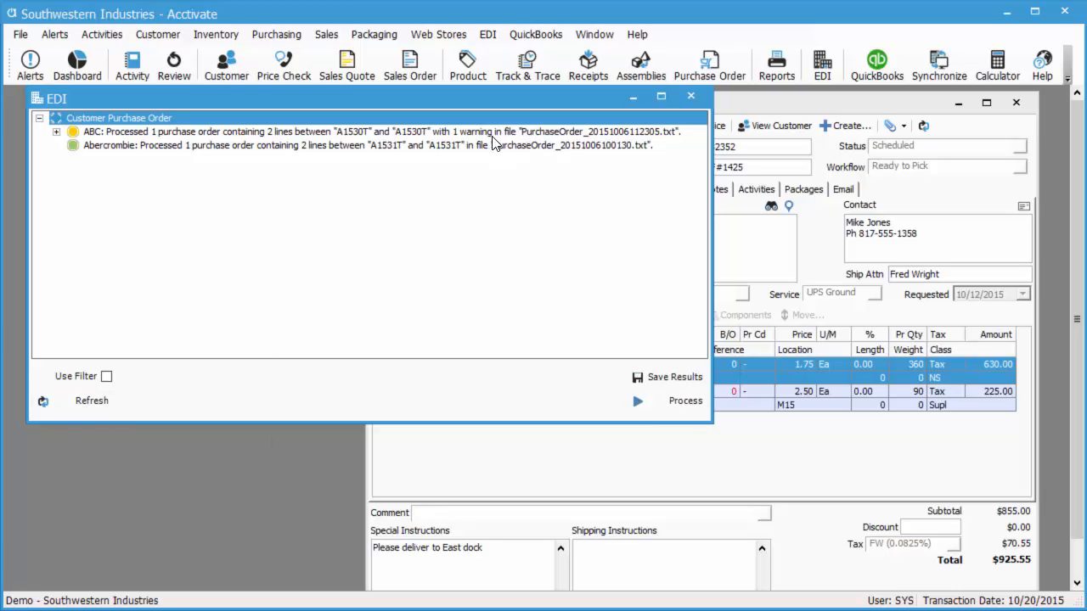
left_click(174, 610)
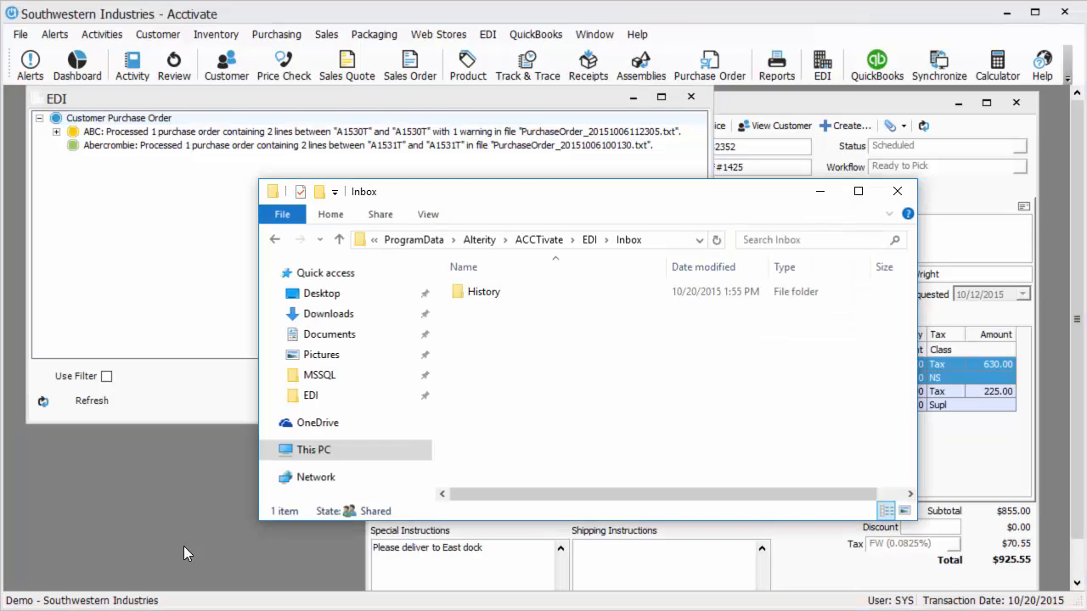
double_click(481, 293)
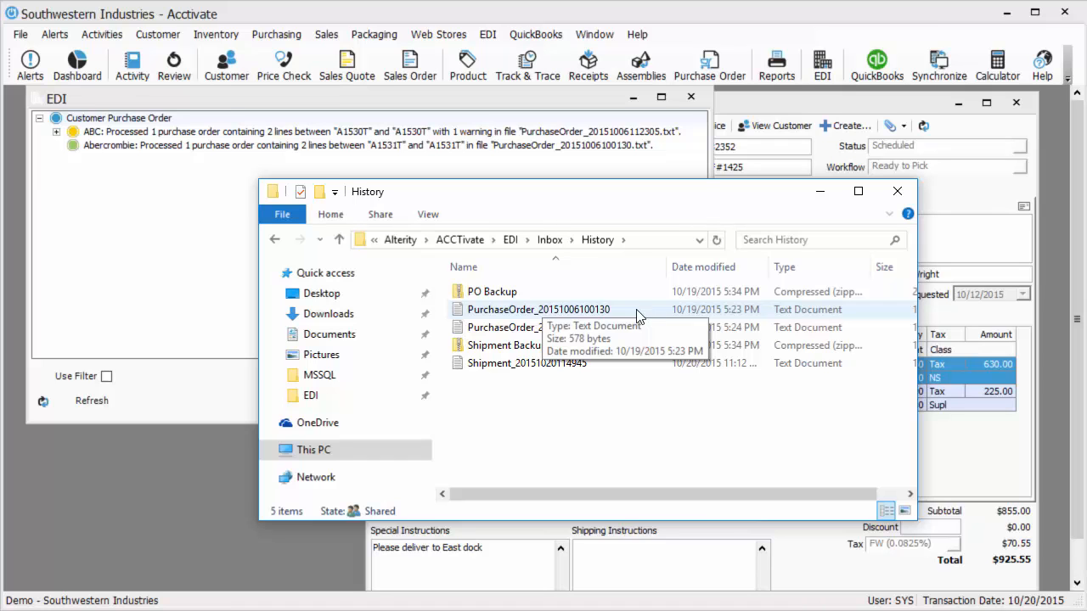
Switch to the browser, review the File Structure and Header Row sections of the EDI Customer Purchase Order help article, and minimize the browser
key("alt+Tab")
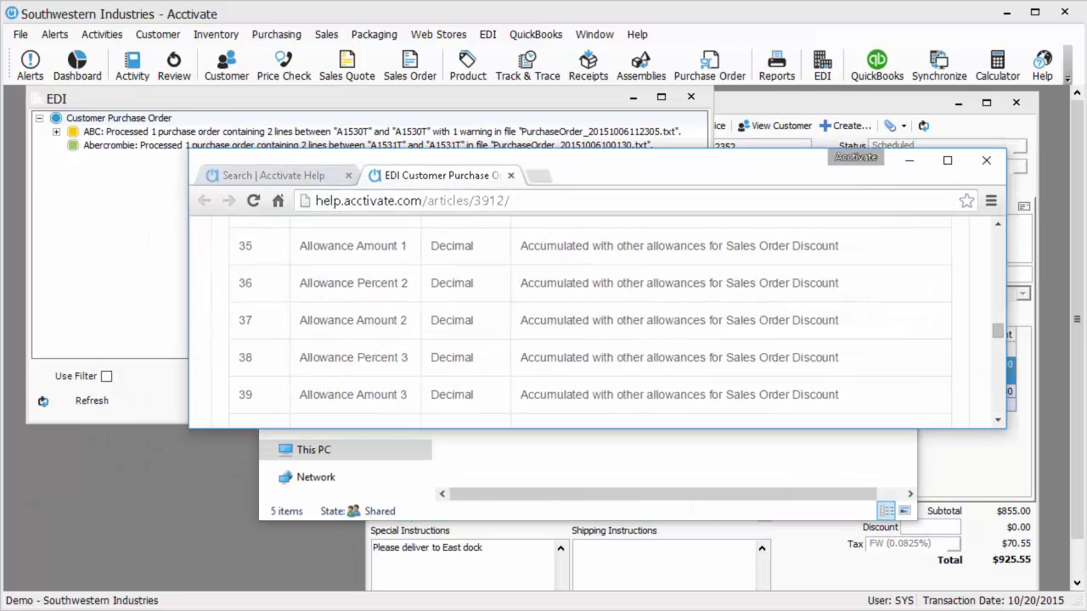
left_click(958, 160)
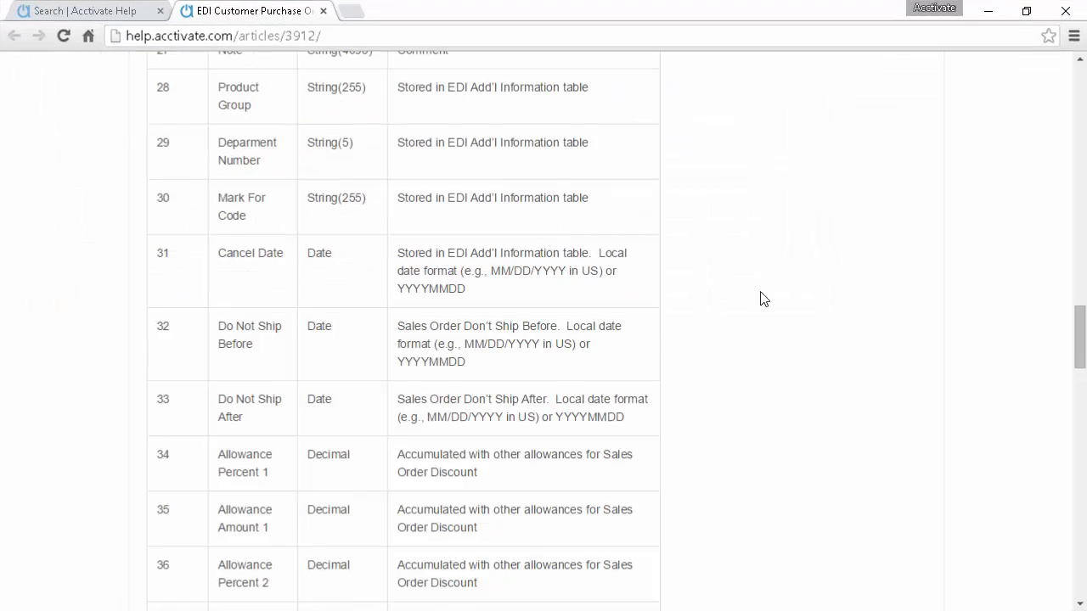
left_click_drag(1084, 332, 1076, 134)
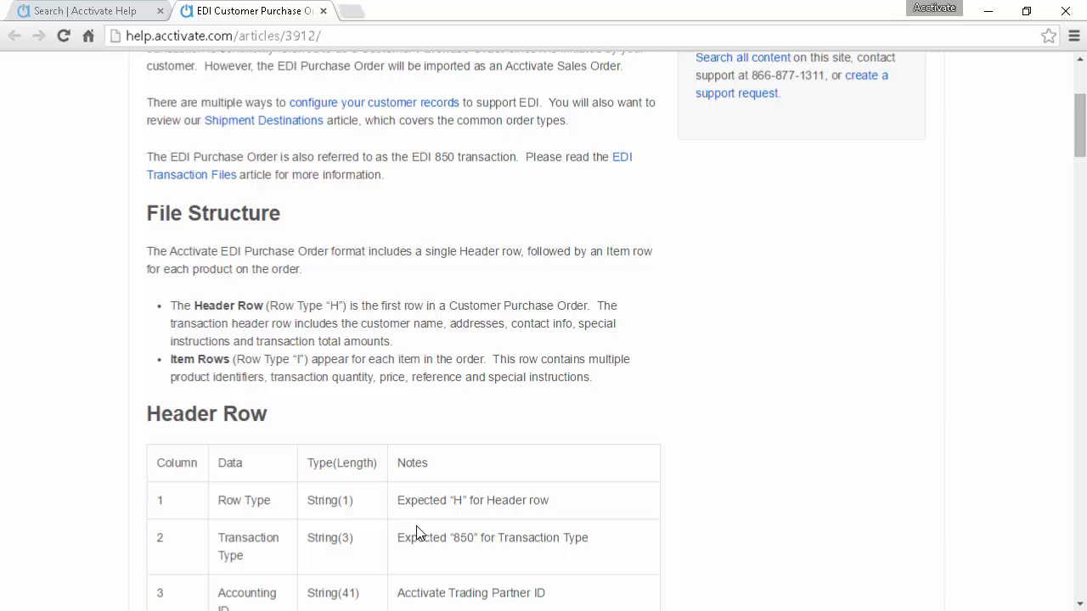
left_click_drag(1084, 85, 1085, 123)
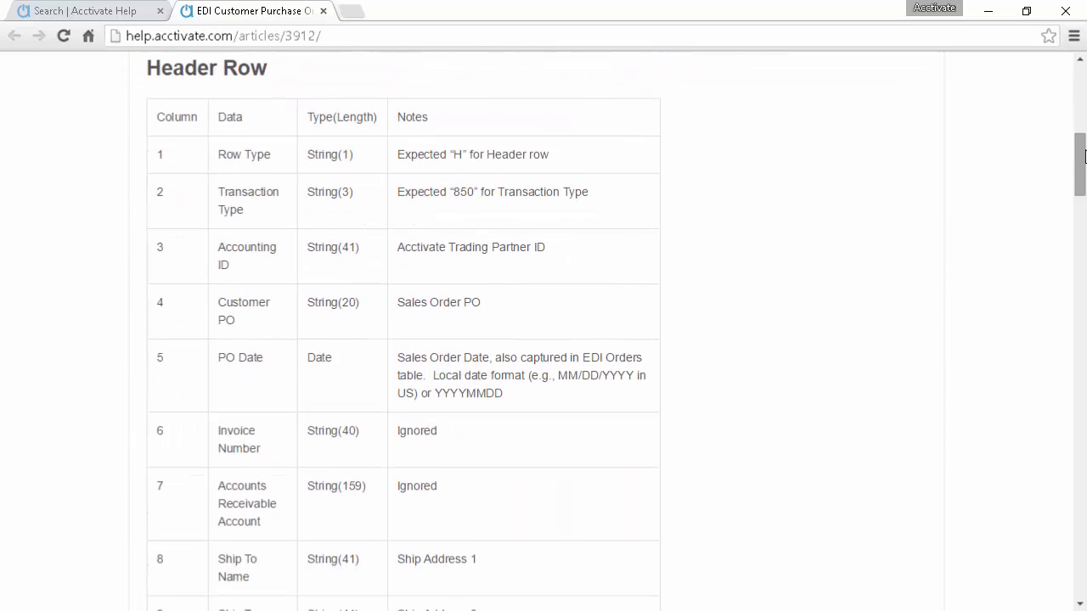
left_click(989, 11)
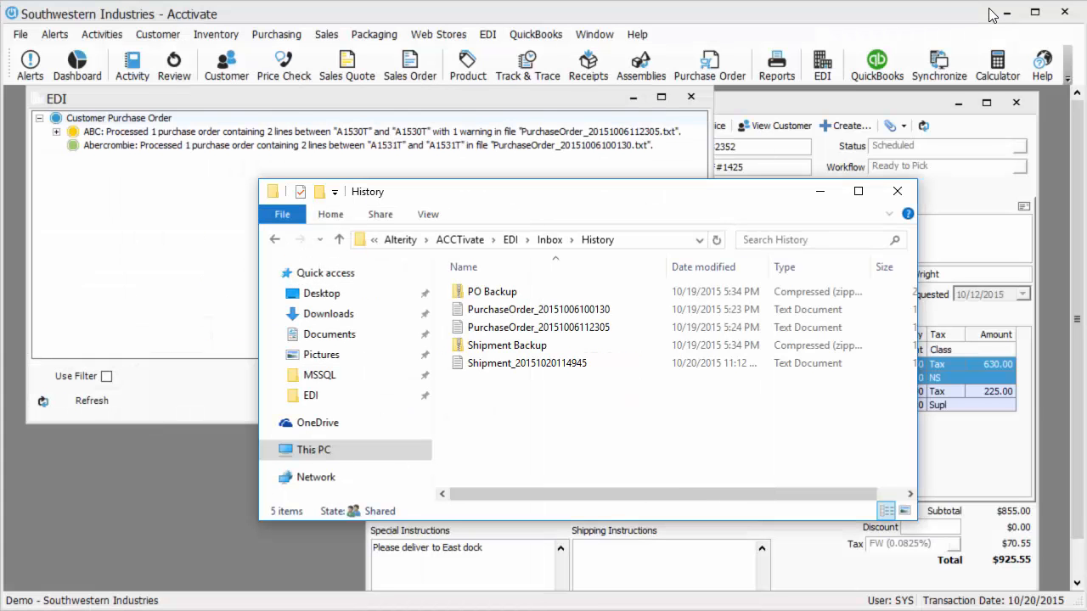